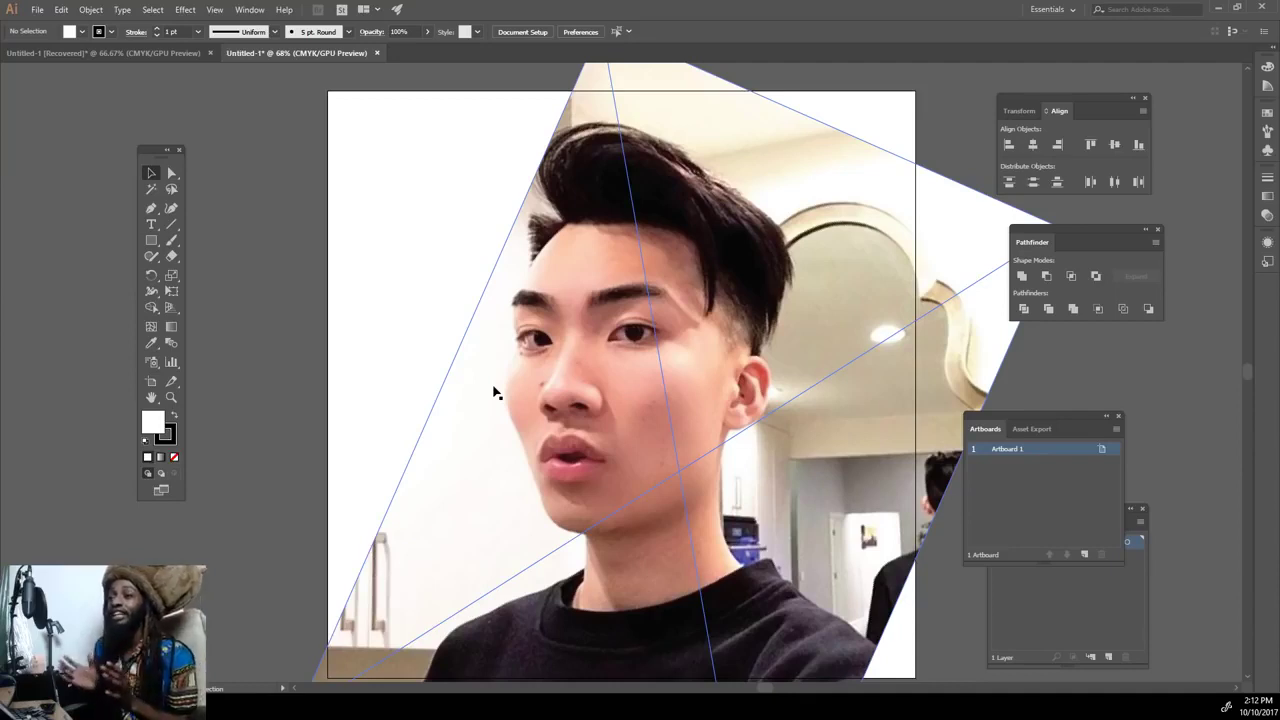
Fade the reference photo to 61% opacity and lock Layer 1.
left_click(589, 316)
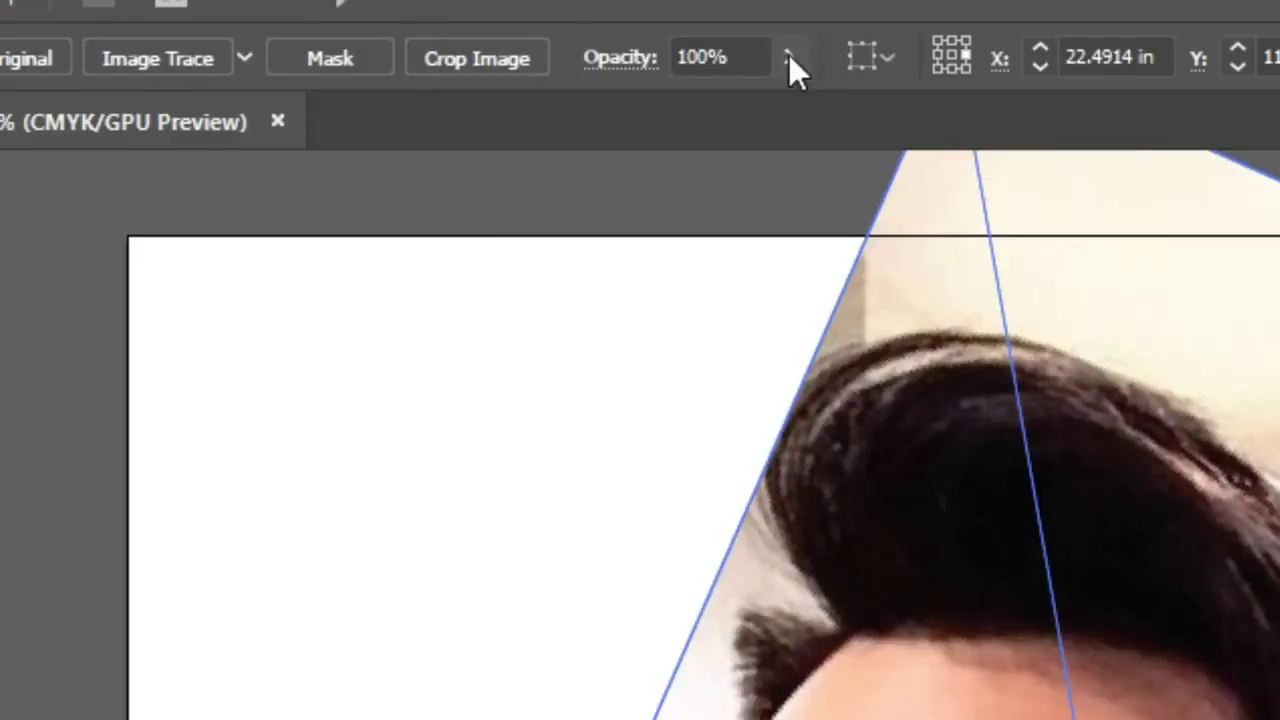
left_click(546, 32)
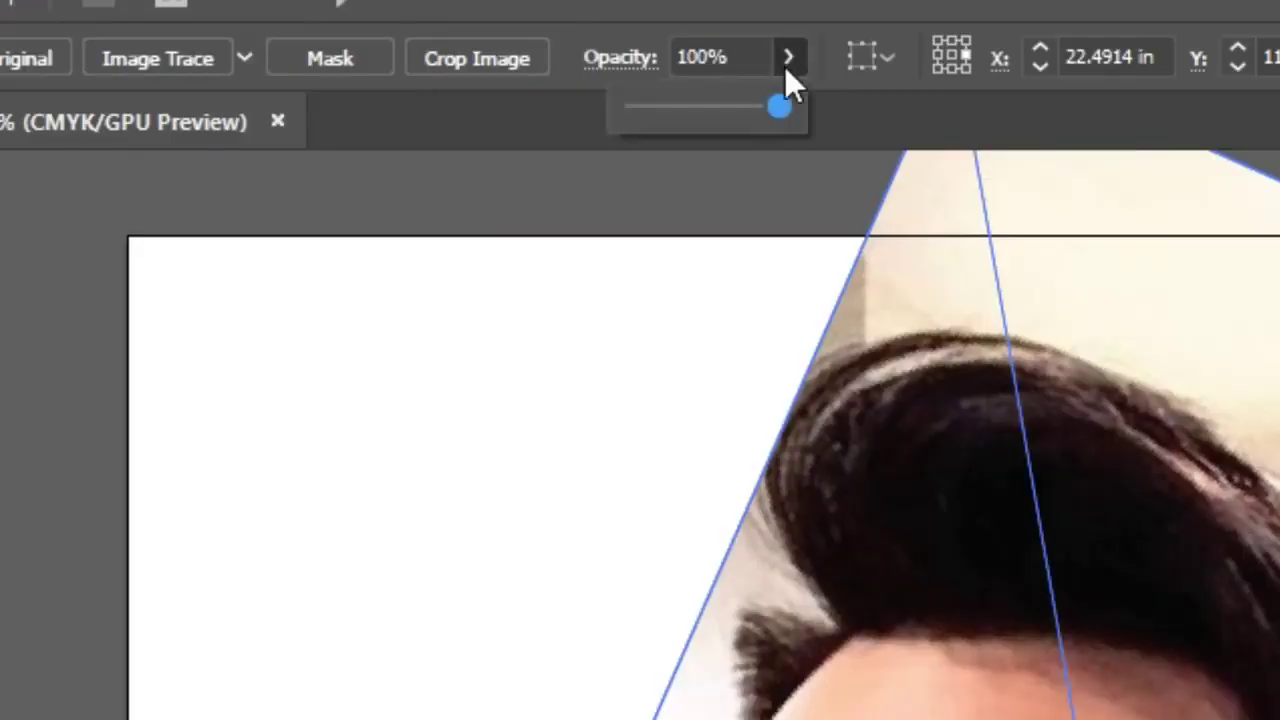
left_click(788, 57)
left_click_drag(778, 100, 728, 110)
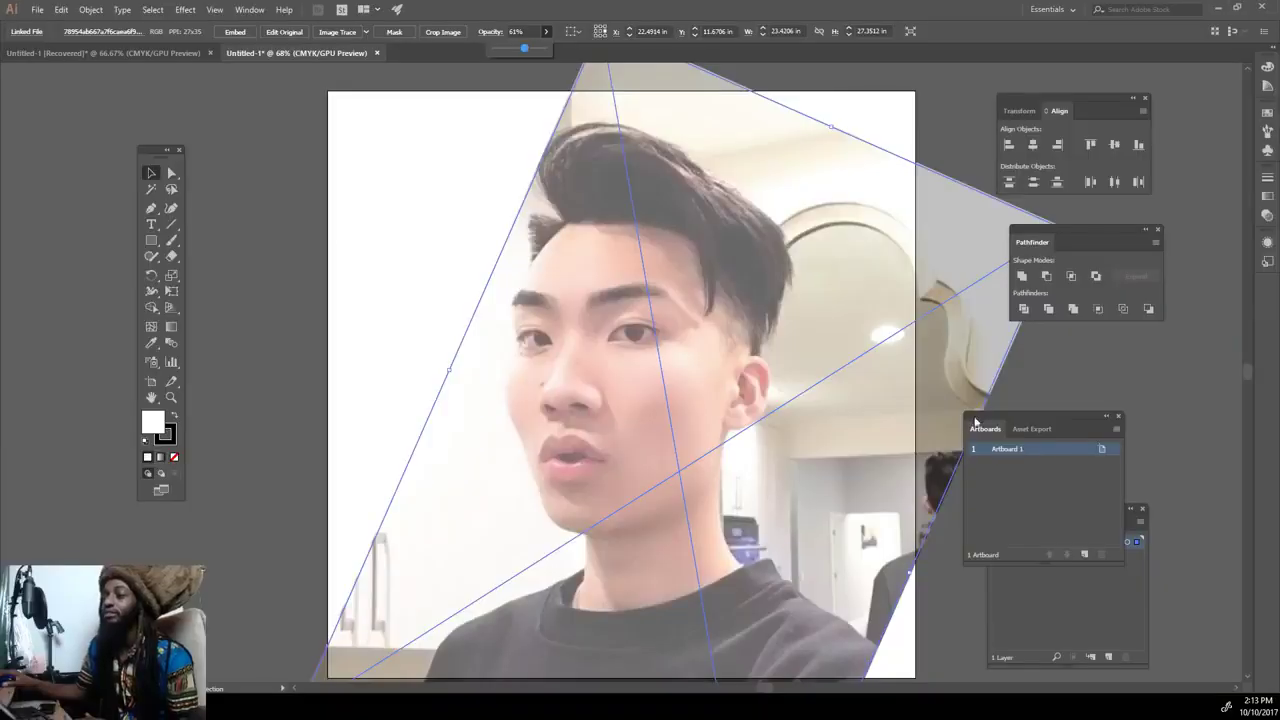
left_click(1042, 624)
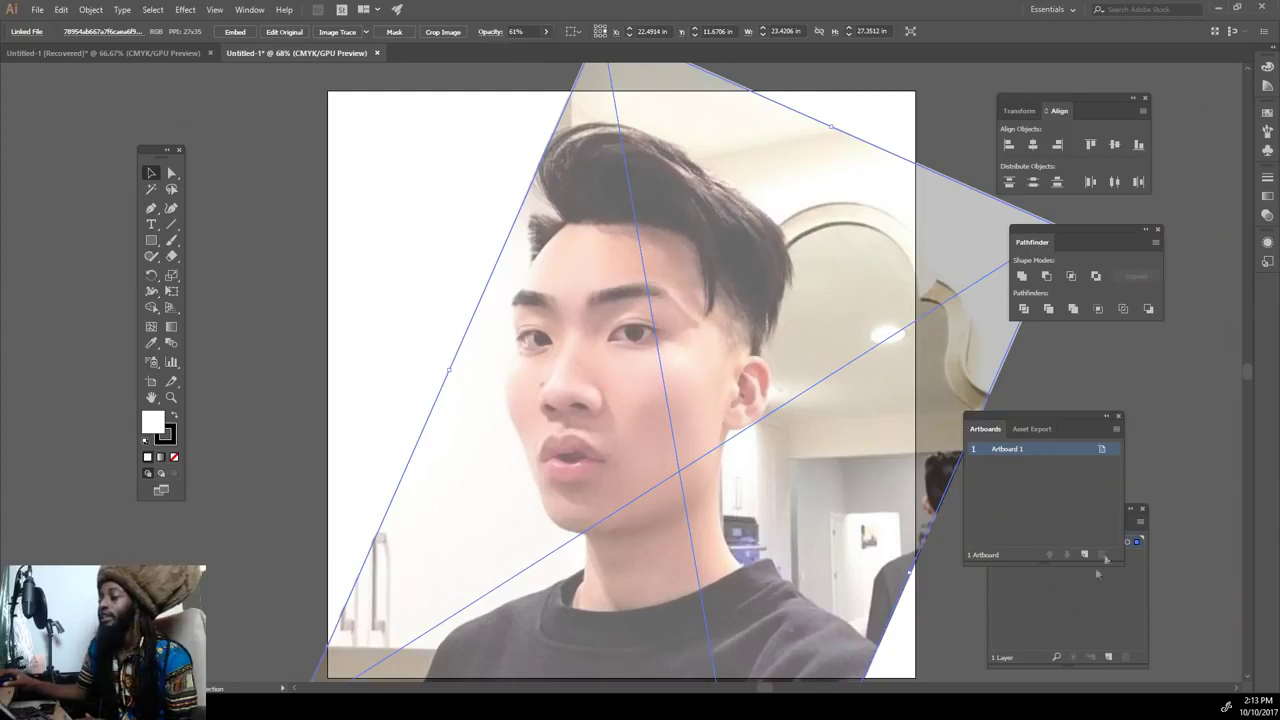
left_click_drag(1080, 421, 1102, 324)
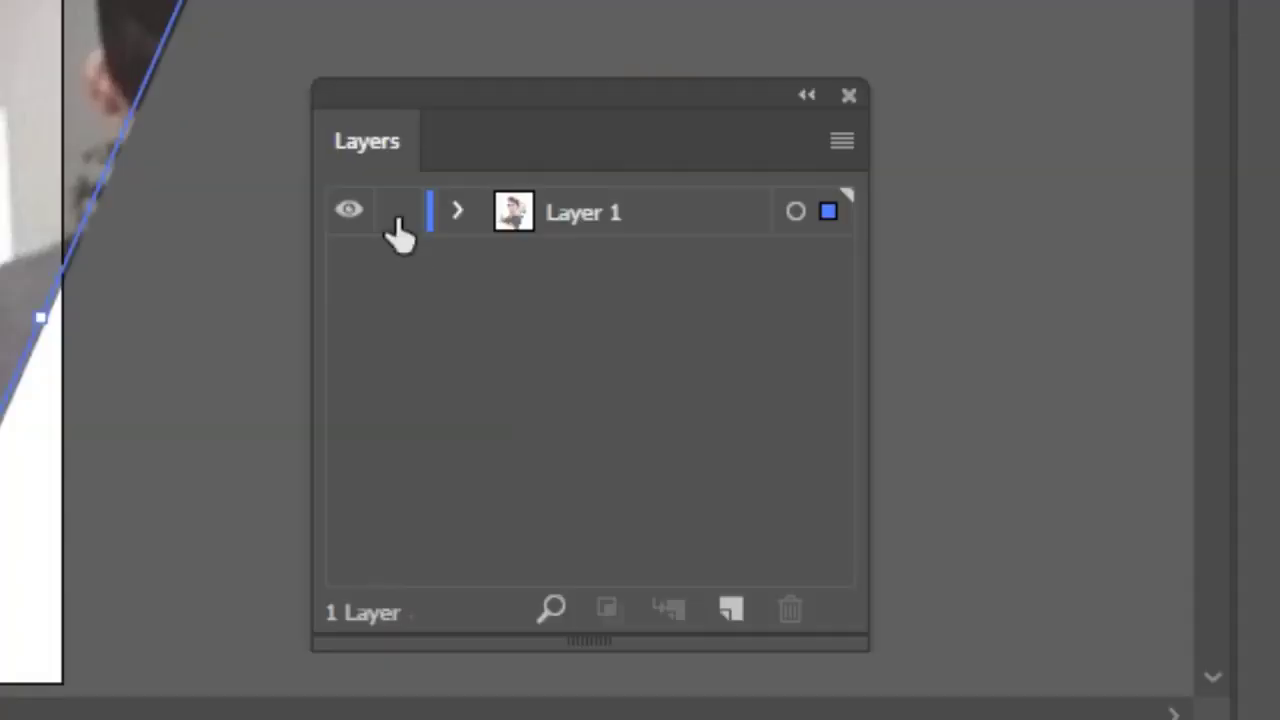
left_click(1012, 542)
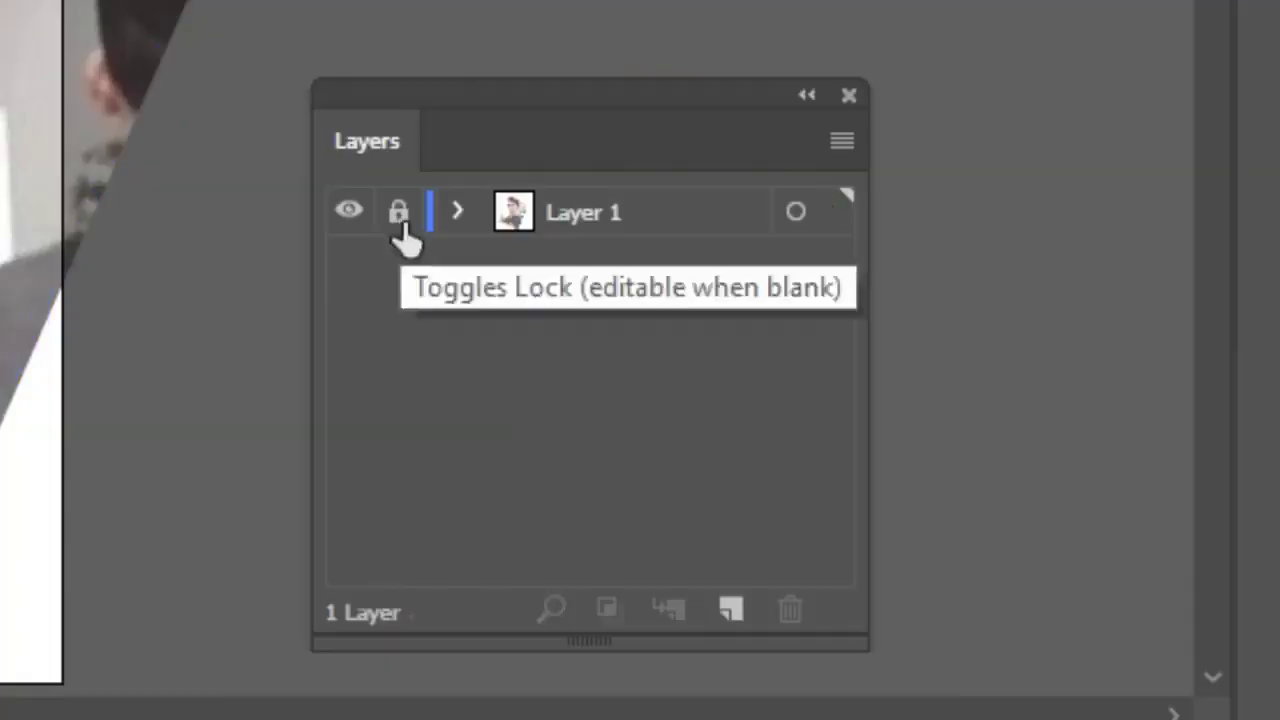
Add a new layer and start a new Calligraphic brush with pressure-controlled size.
left_click(745, 620)
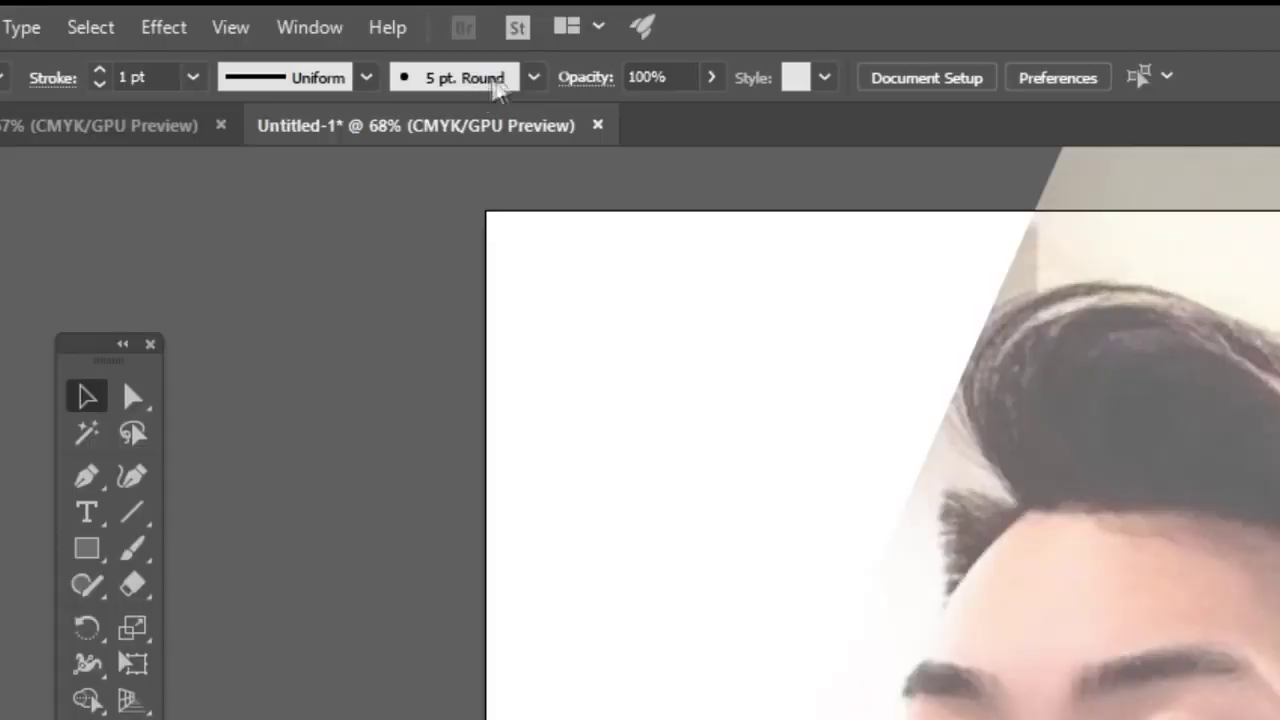
left_click(347, 32)
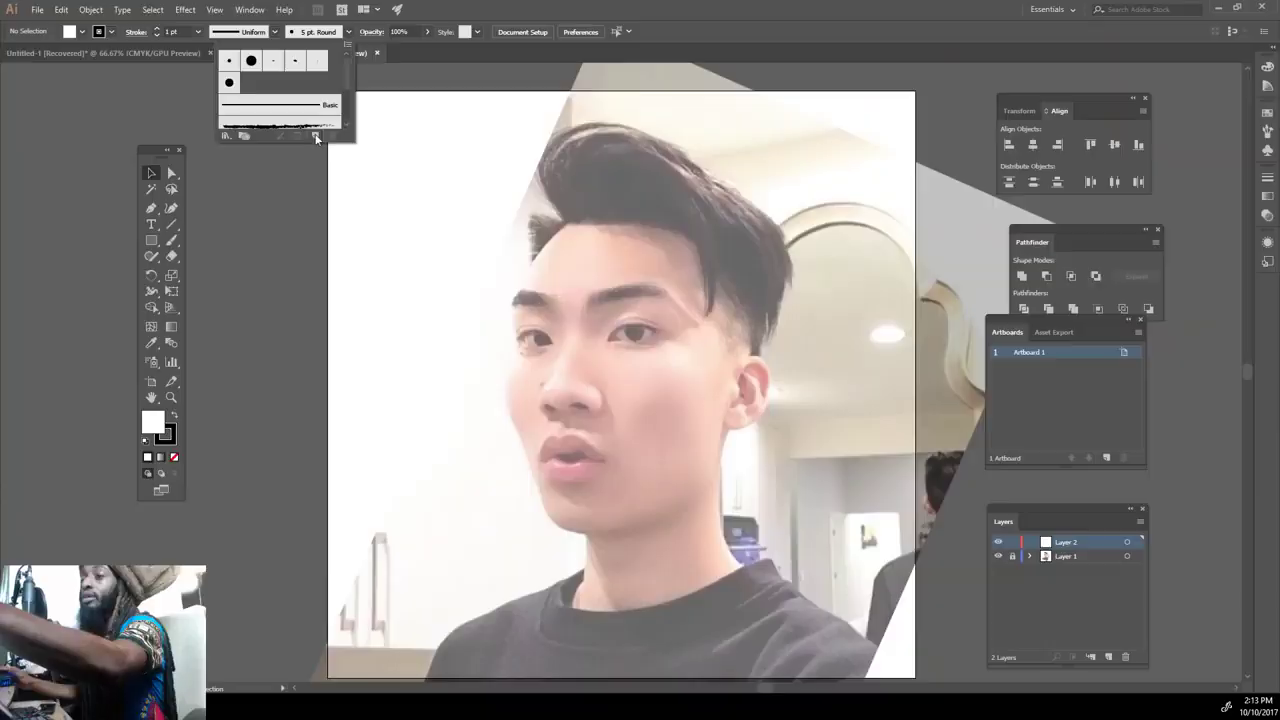
left_click(316, 139)
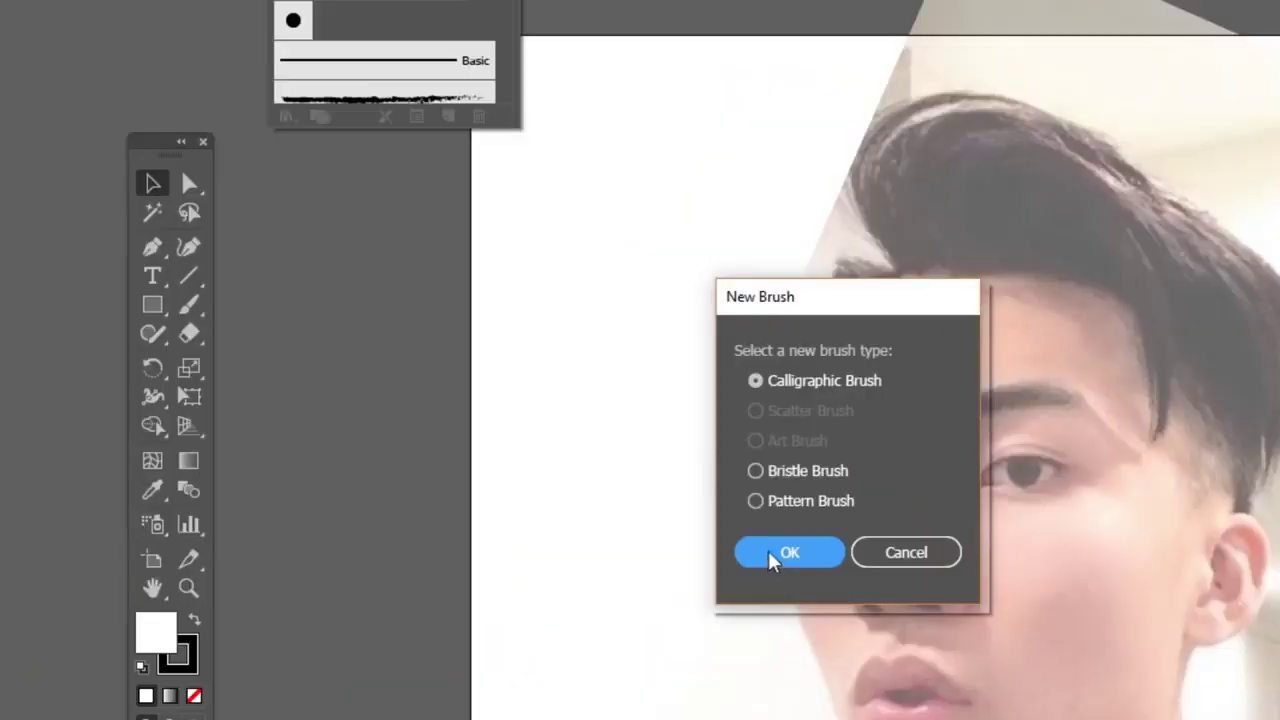
left_click(517, 374)
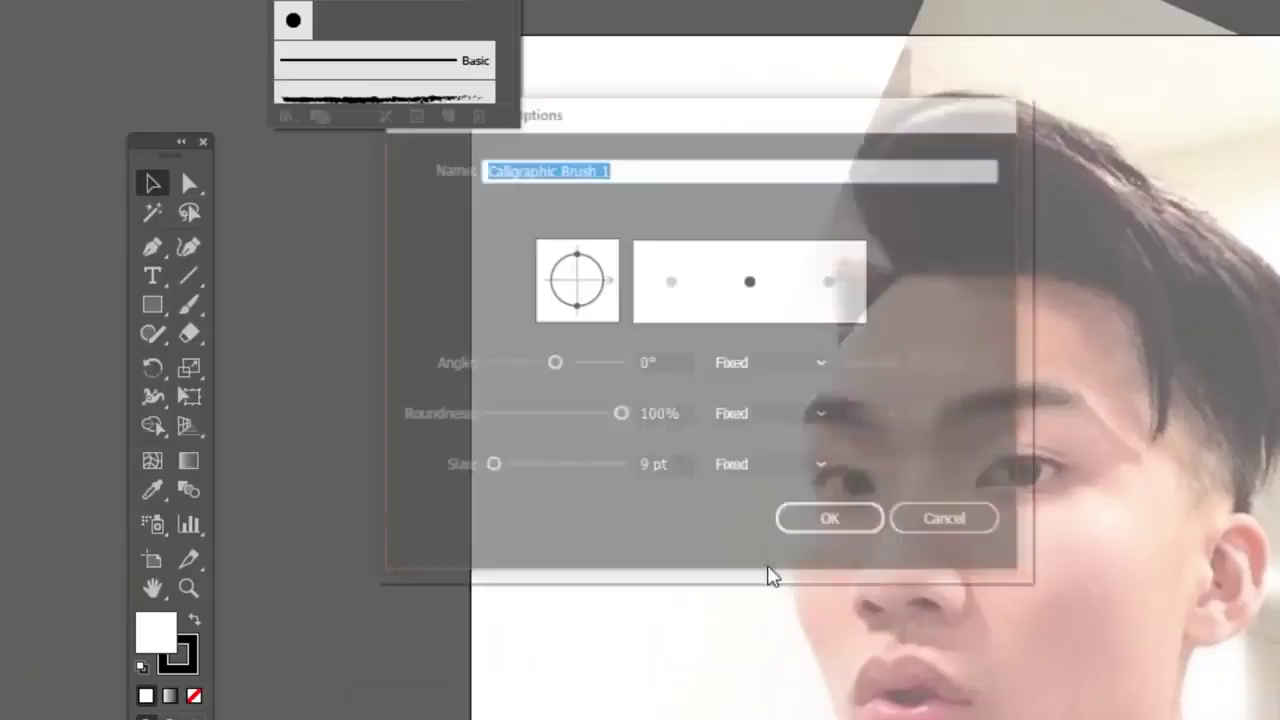
left_click(735, 467)
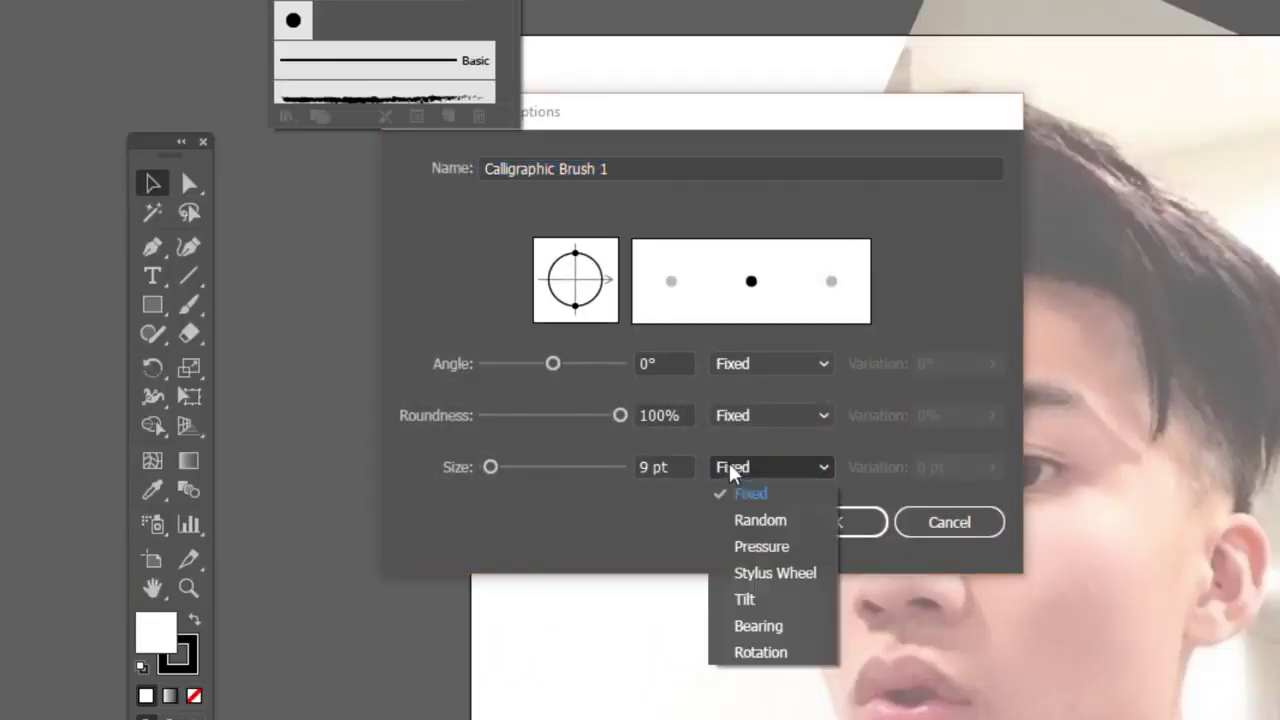
left_click(735, 547)
Give the calligraphic brush a 3 pt size with 5 pt variation and confirm it.
mouse_move(490, 467)
left_mouse_down()
mouse_move(504, 484)
mouse_move(487, 474)
left_mouse_up()
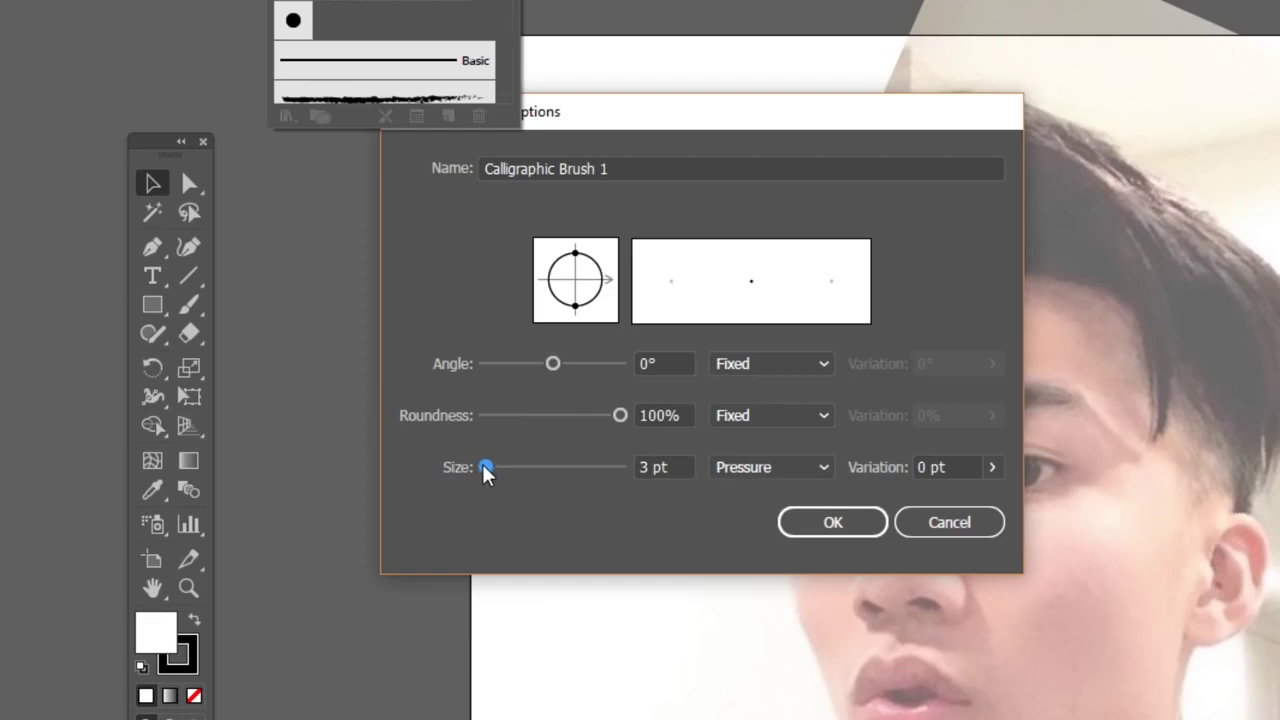
left_click(992, 467)
left_click(983, 496)
left_click(803, 532)
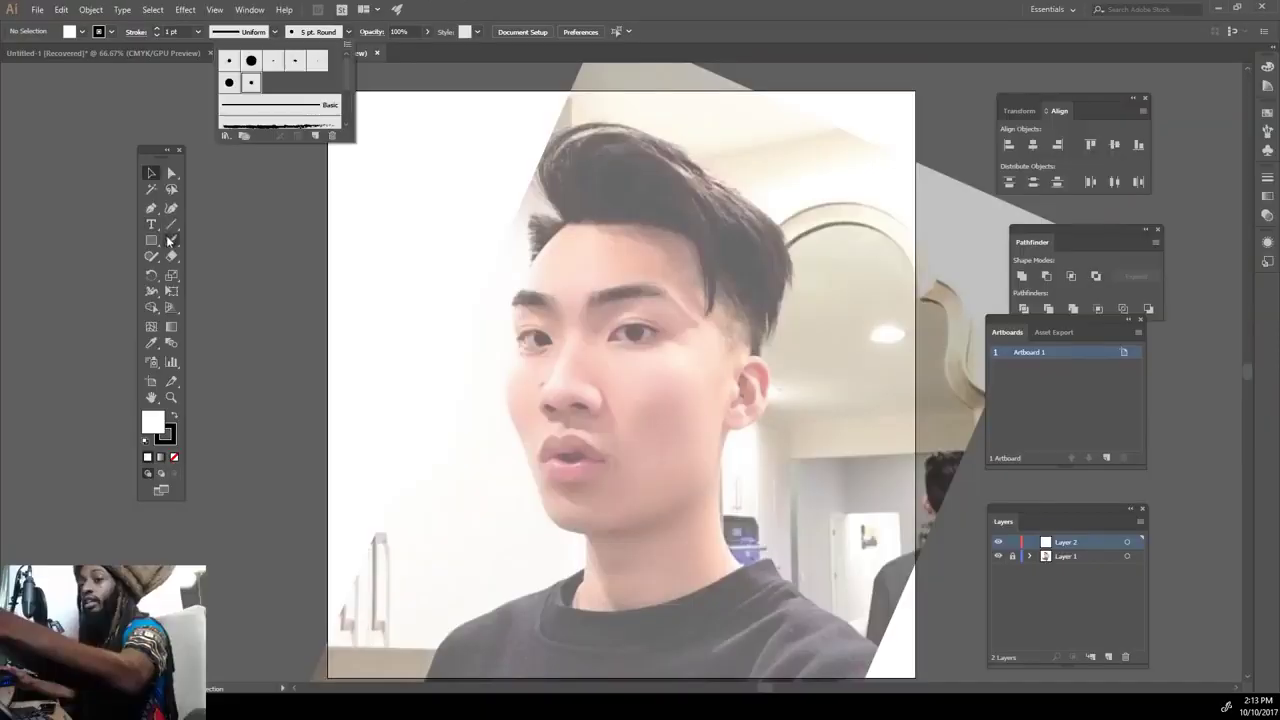
left_click(176, 243)
Draw a test brush stroke beside the artboard, then delete it.
left_click_drag(232, 232, 235, 298)
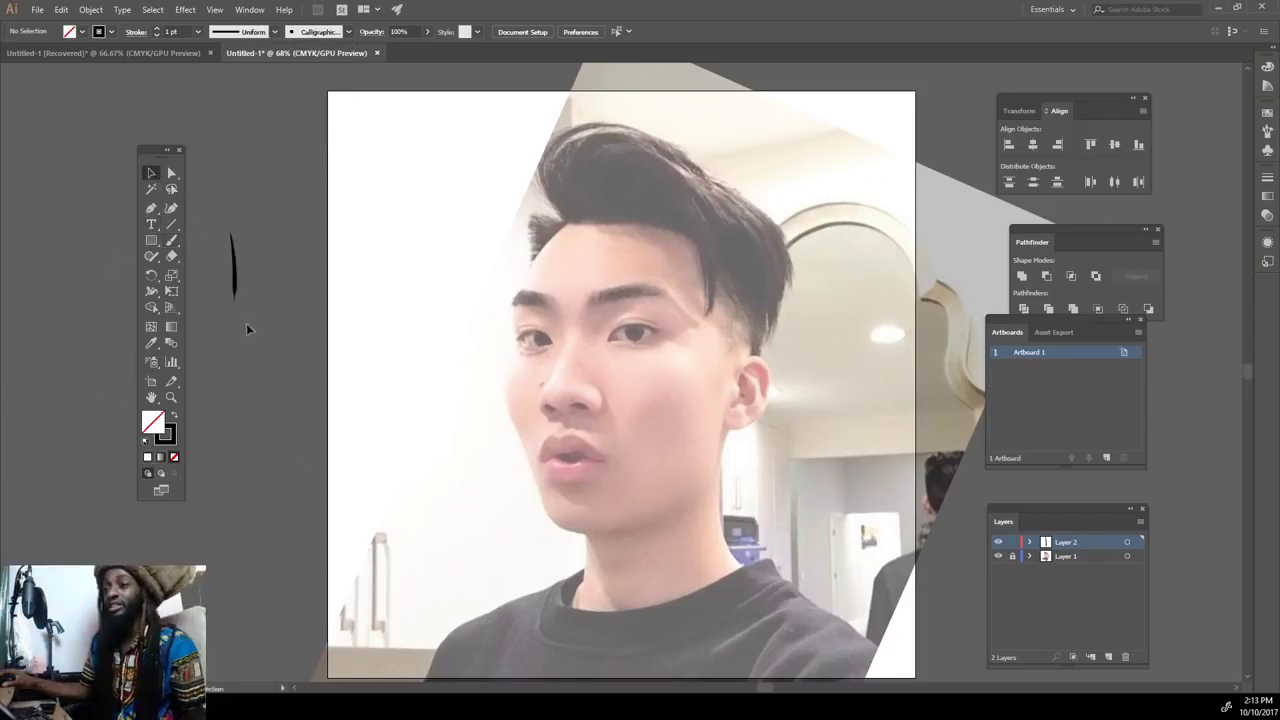
key("ctrl+a")
key("Delete")
Zoom in on the eye, set stroke weight to 0.75 pt, and brush the right eye's upper lid.
key("ctrl+equal")
key("ctrl+equal")
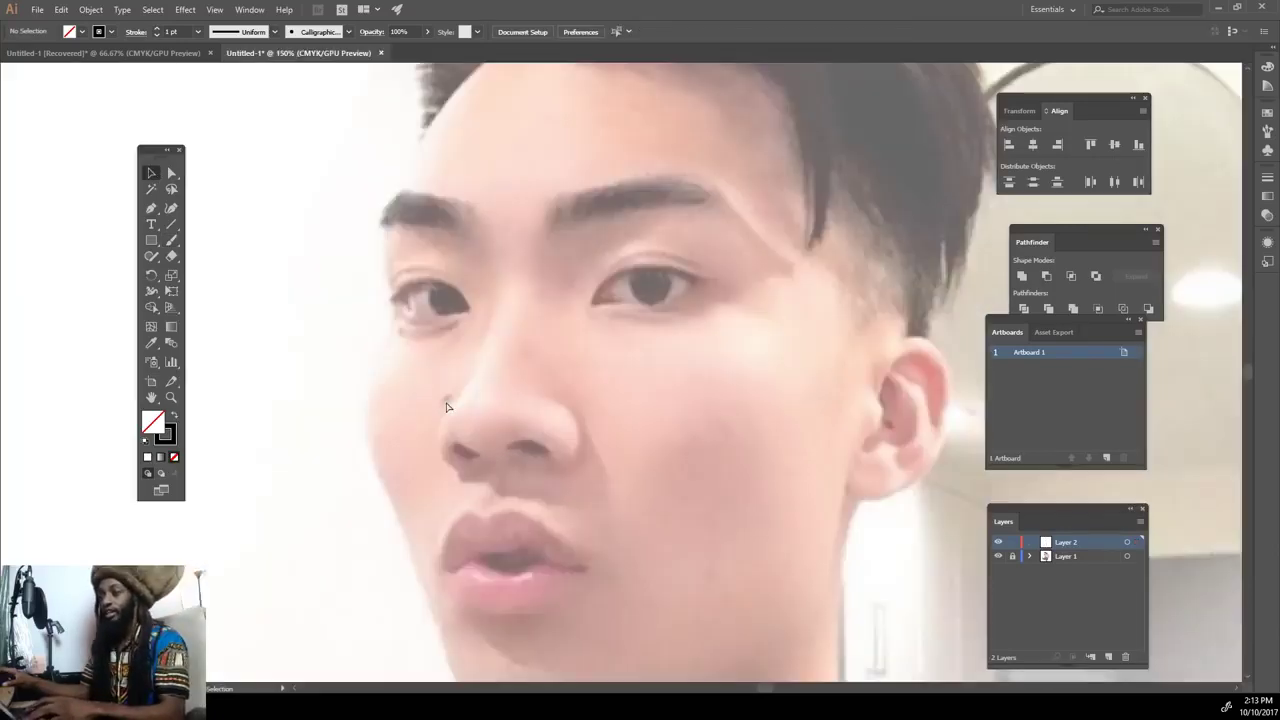
key("ctrl+equal")
key("ctrl+equal")
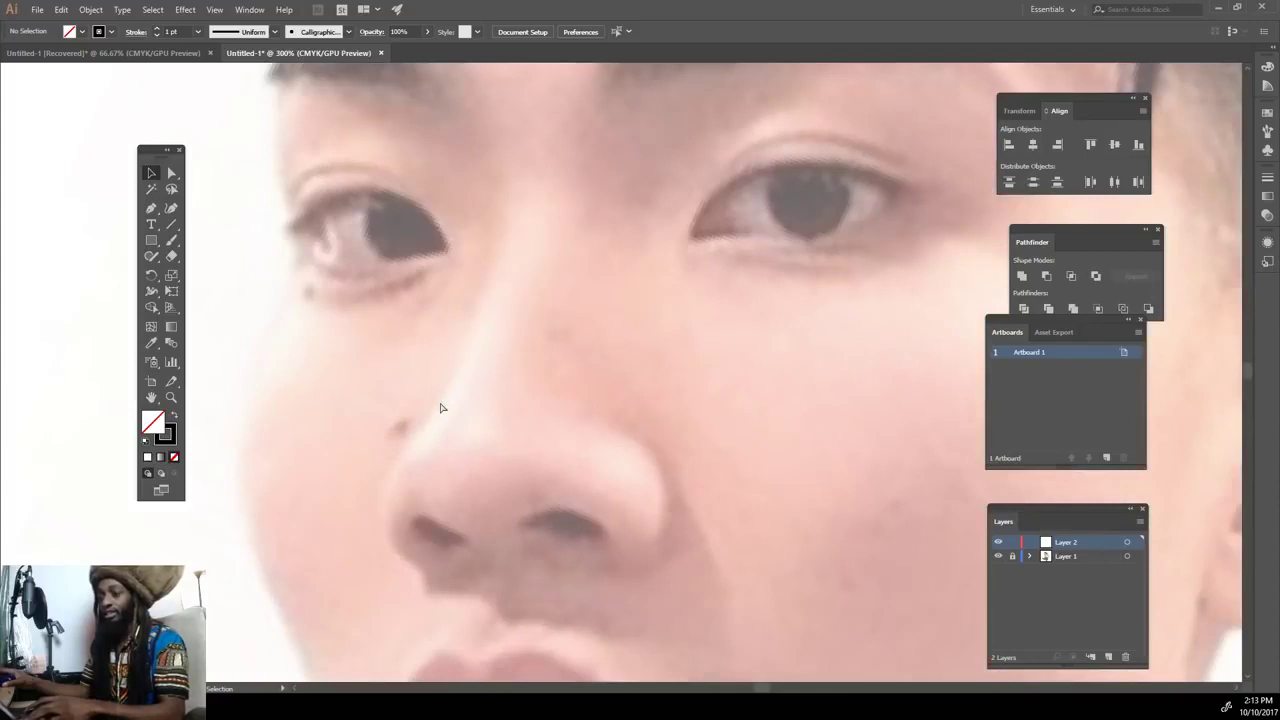
key("ctrl+equal")
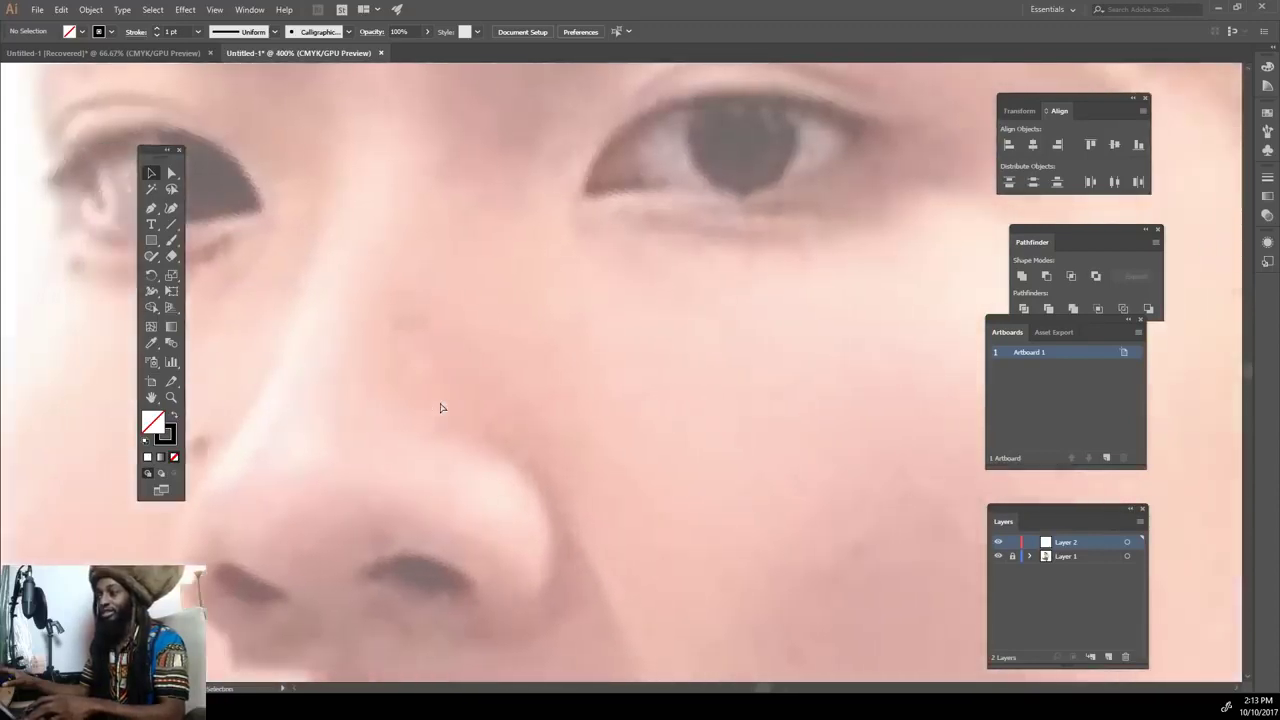
scroll(441, 407, "up", 2)
key("ctrl+equal")
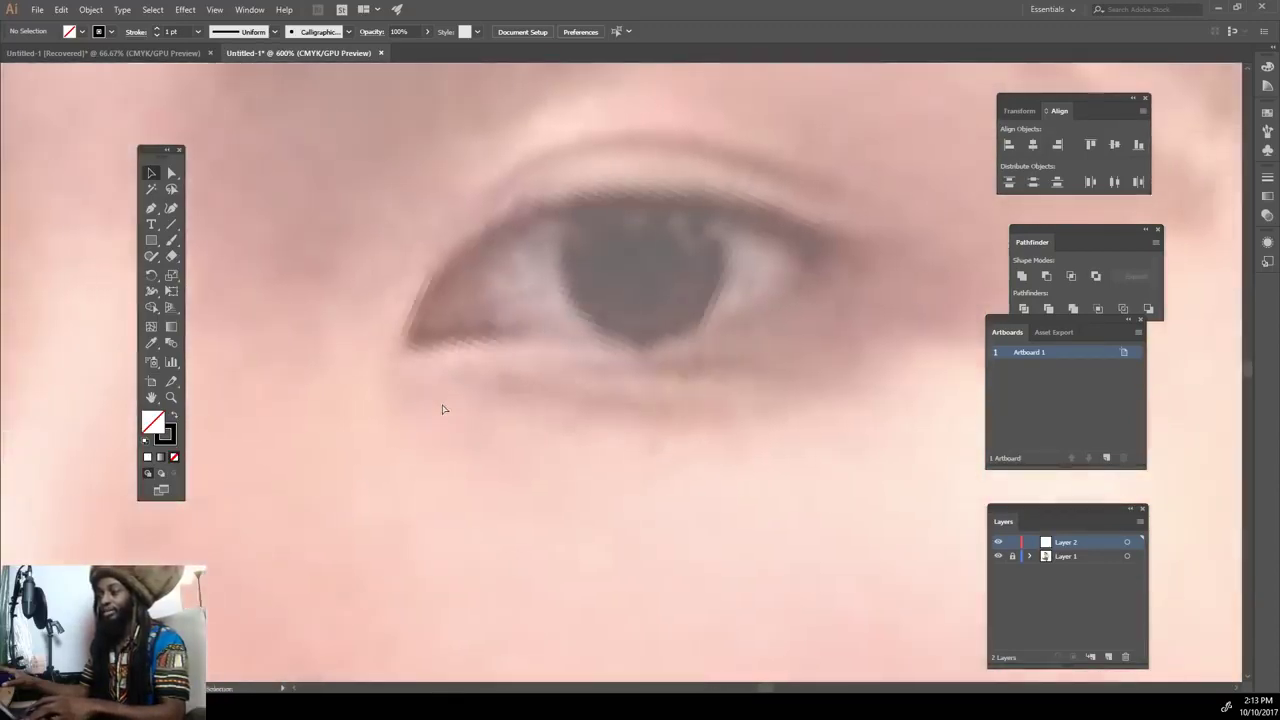
scroll(441, 407, "up", 2)
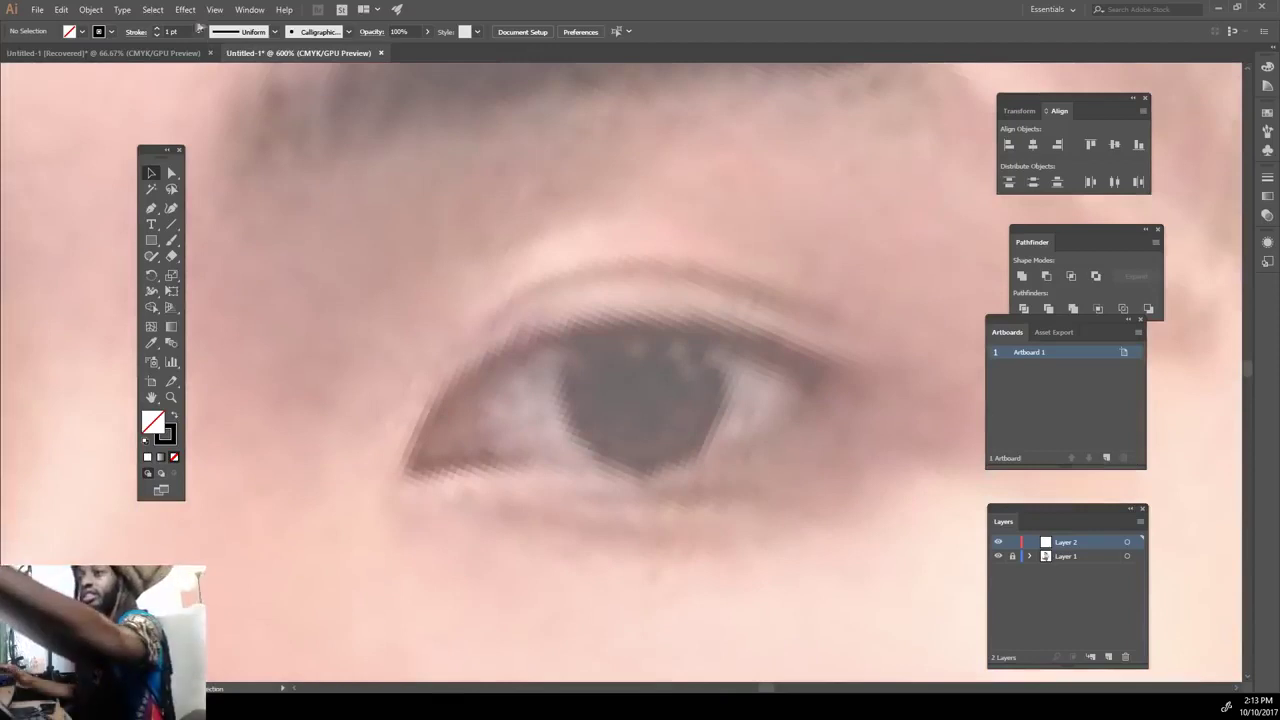
left_click(197, 31)
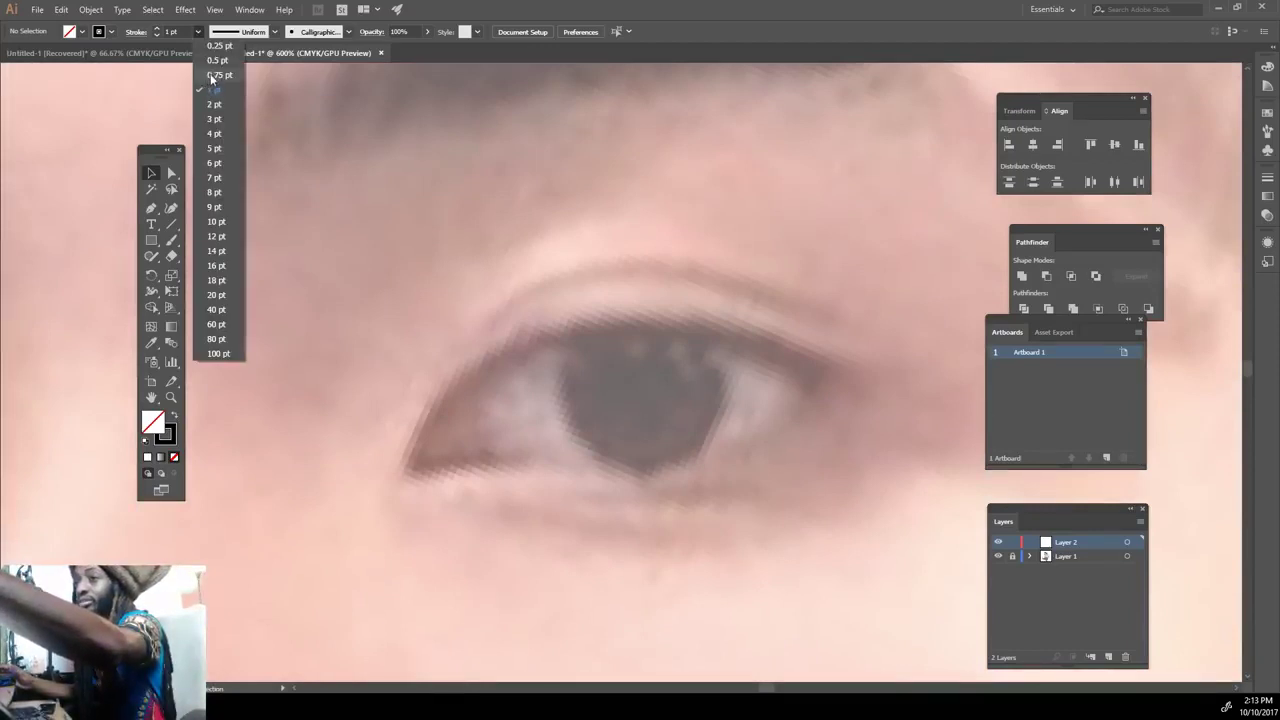
left_click(216, 75)
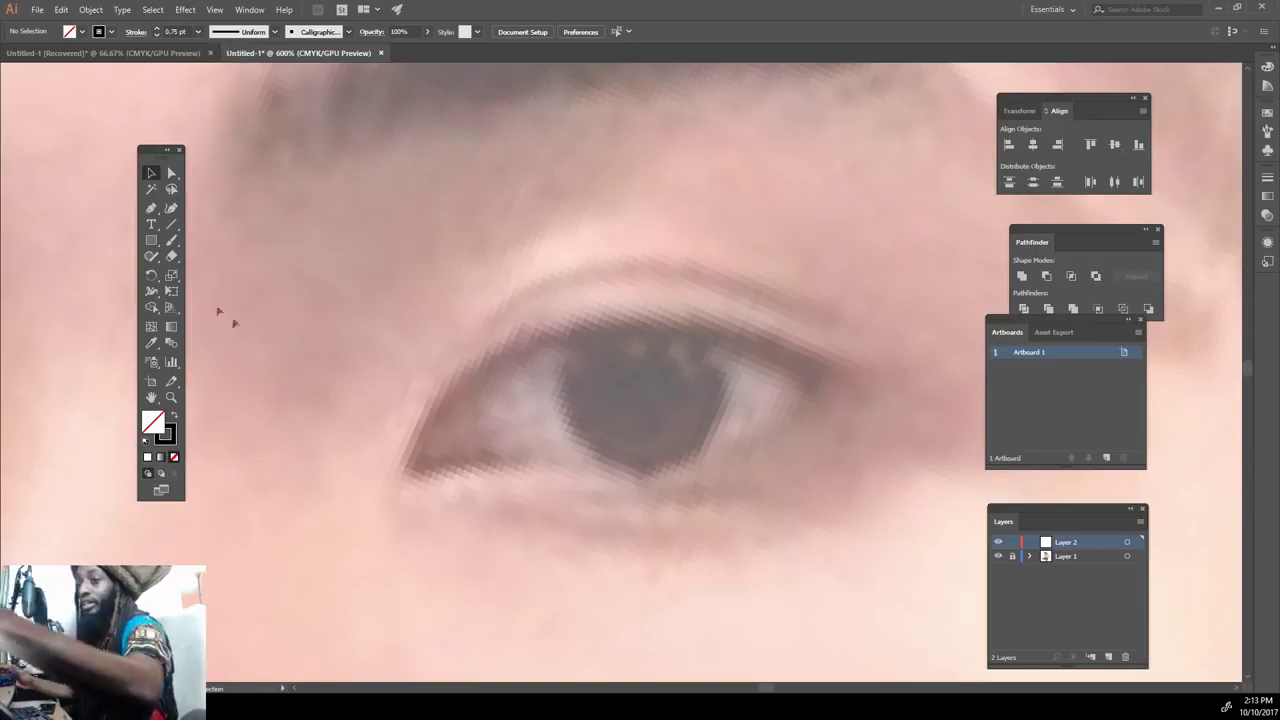
key("b")
mouse_move(408, 466)
left_mouse_down()
mouse_move(523, 337)
mouse_move(878, 370)
left_mouse_up()
Finish the right-hand eye with lower lid, inner corner, lid crease and iris strokes.
mouse_move(428, 422)
left_mouse_down()
mouse_move(482, 460)
mouse_move(757, 443)
mouse_move(830, 375)
left_mouse_up()
left_click_drag(492, 456, 455, 390)
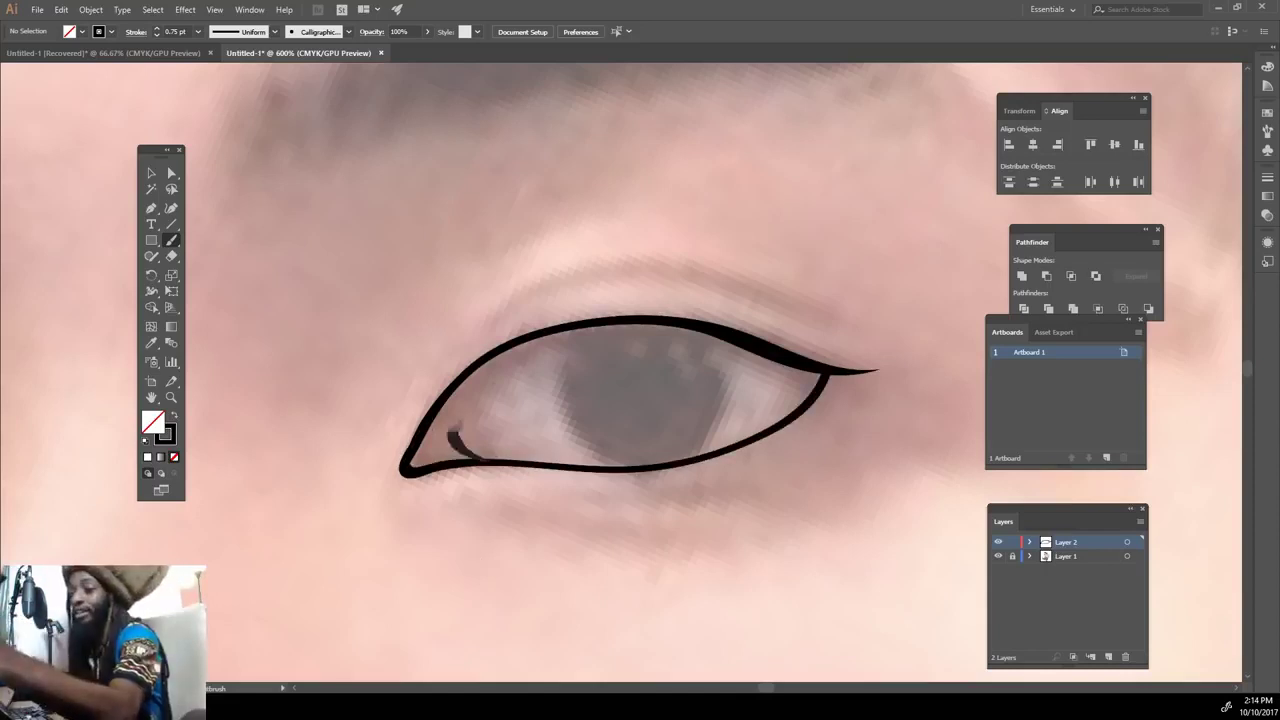
key("ctrl+z")
left_click_drag(490, 460, 478, 366)
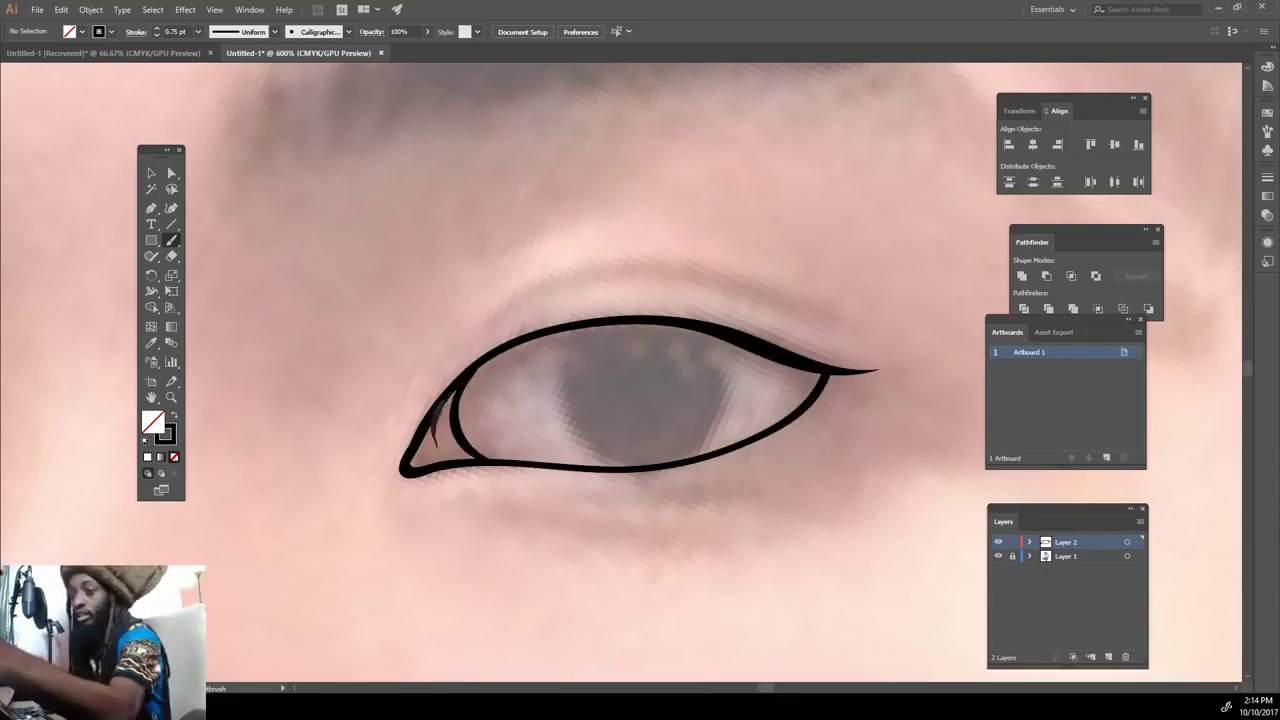
mouse_move(440, 447)
left_mouse_down()
mouse_move(428, 405)
mouse_move(818, 314)
left_mouse_up()
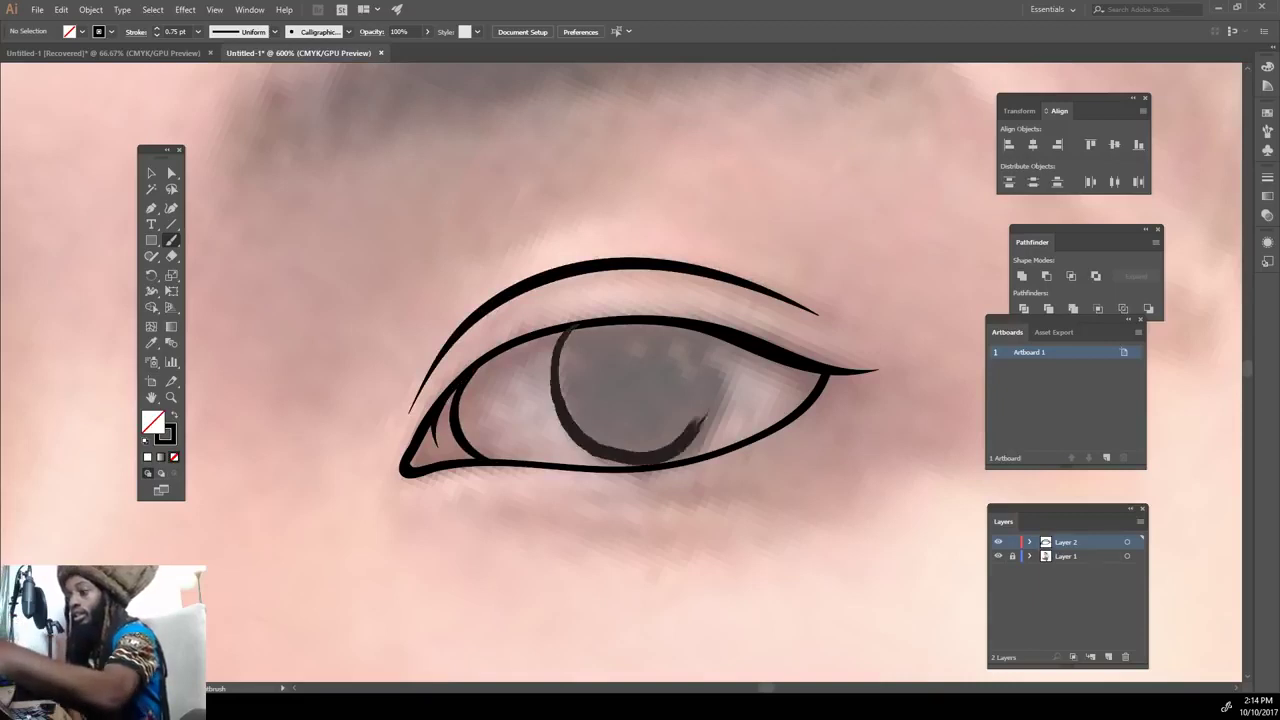
left_click_drag(556, 358, 575, 328)
Outline the left-hand eye: under-eye line, upper and lower lids, iris and crease.
key("ctrl+0")
key("ctrl+=")
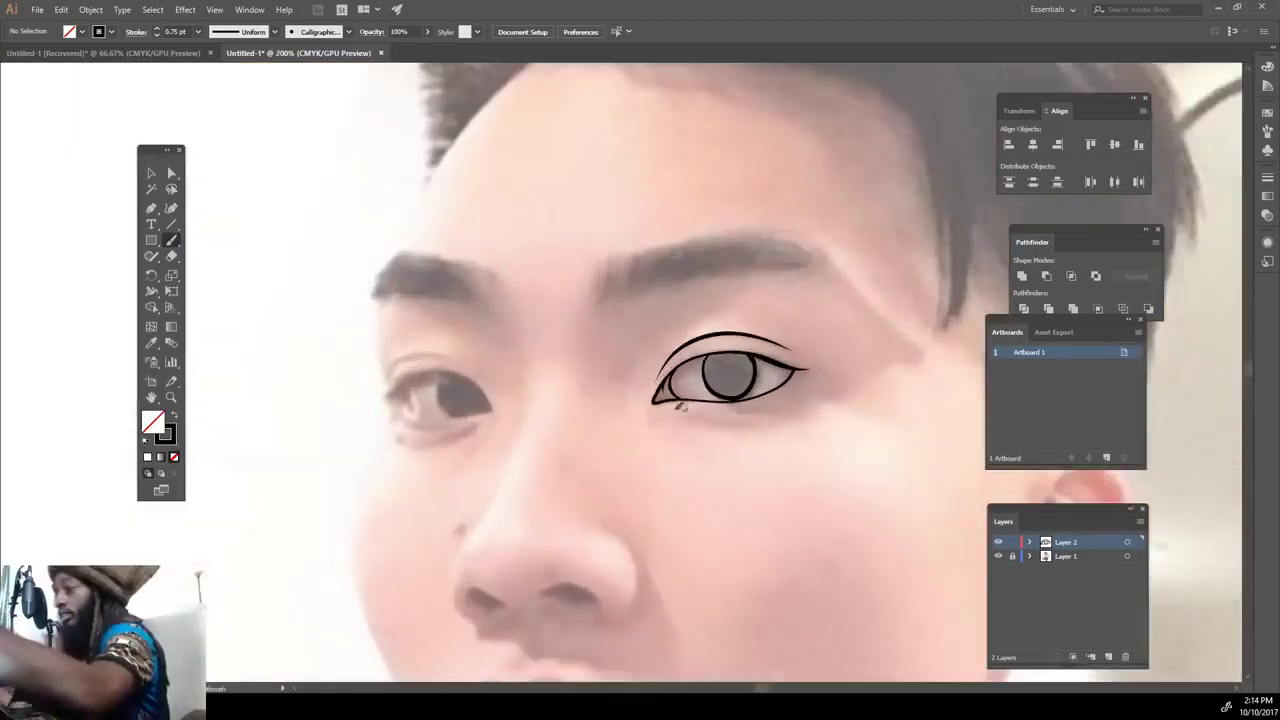
left_click_drag(431, 440, 482, 428)
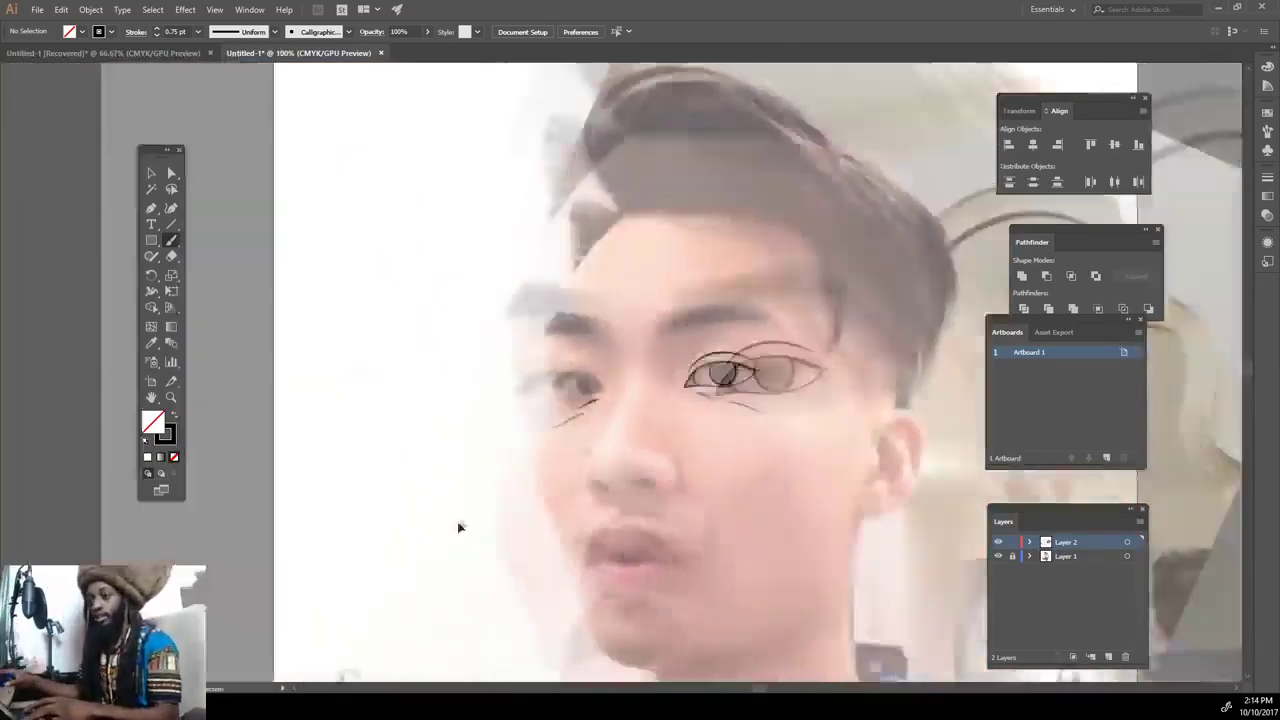
key("ctrl+=")
key("ctrl+=")
key("ctrl+=")
mouse_move(328, 432)
left_mouse_down()
mouse_move(543, 371)
mouse_move(615, 488)
left_mouse_up()
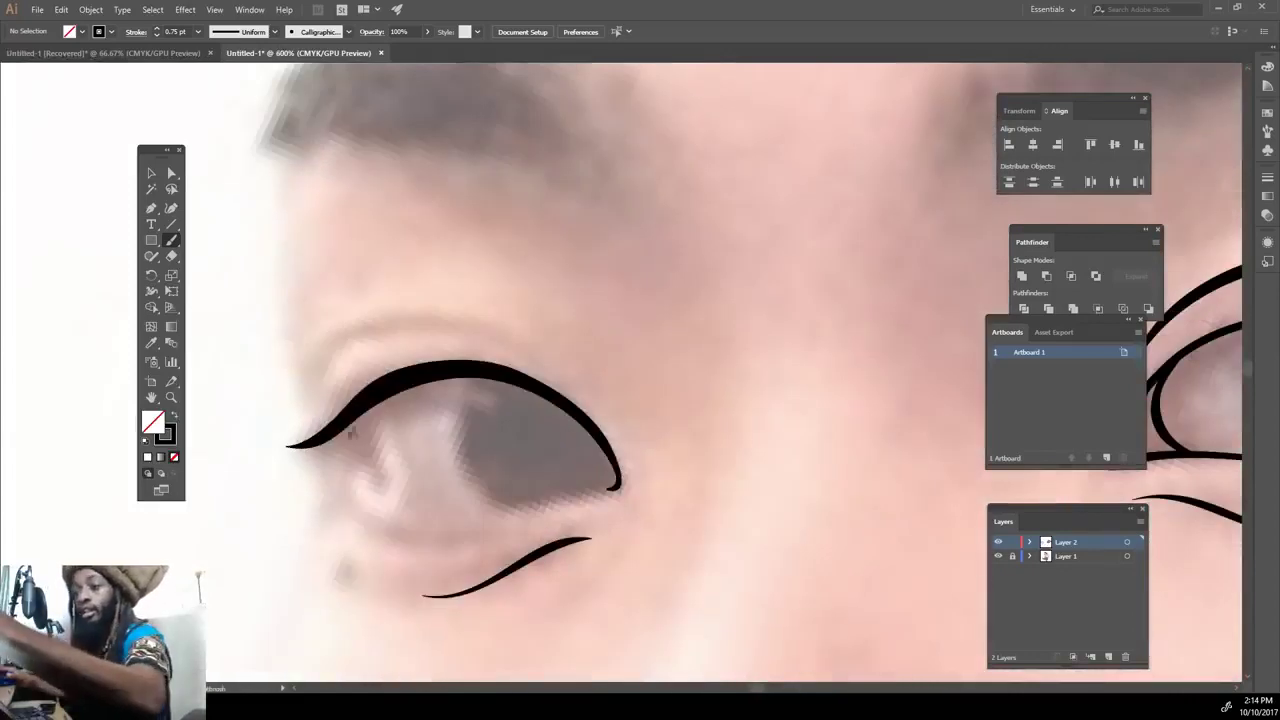
mouse_move(353, 420)
left_mouse_down()
mouse_move(505, 511)
mouse_move(615, 486)
left_mouse_up()
mouse_move(505, 497)
left_mouse_down()
mouse_move(455, 440)
mouse_move(485, 378)
left_mouse_up()
mouse_move(308, 382)
left_mouse_down()
mouse_move(545, 345)
mouse_move(564, 404)
left_mouse_up()
Brush the nostril curves on both sides of the nose.
key("ctrl+-")
key("ctrl+-")
key("ctrl+-")
key("ctrl+=")
left_click_drag(592, 247, 588, 338)
key("ctrl+z")
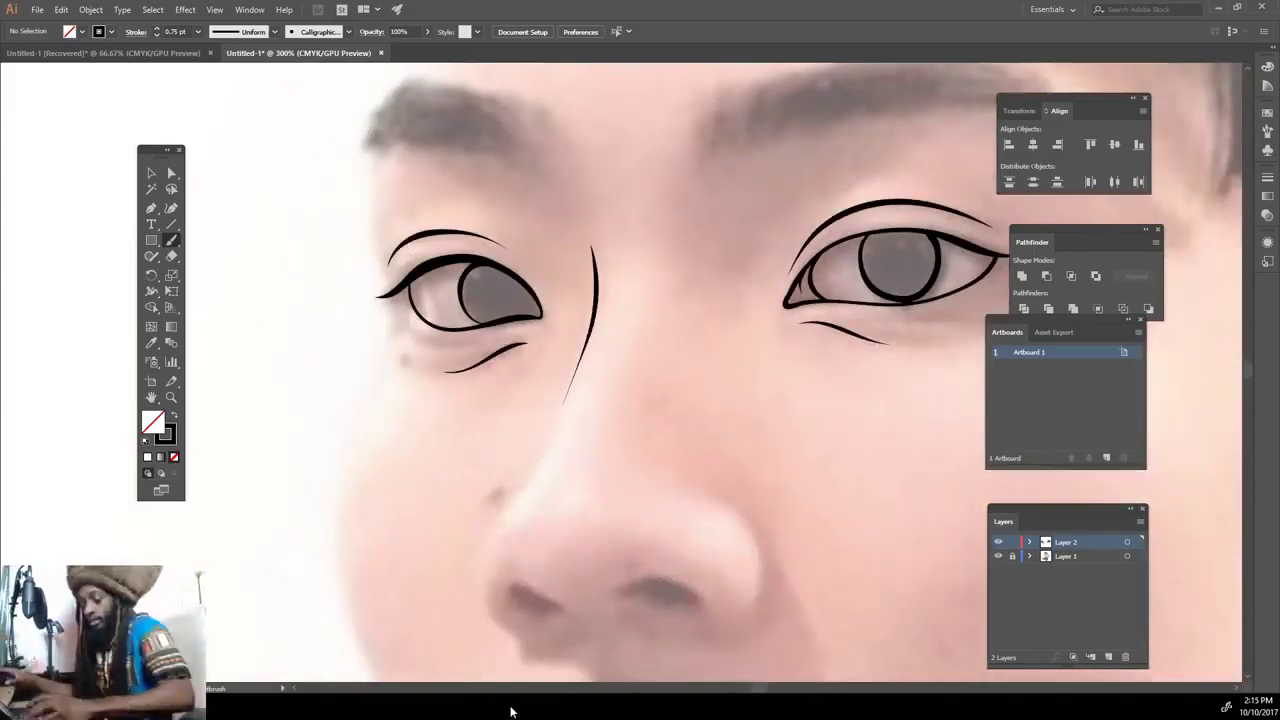
key("ctrl+=")
left_click_drag(513, 548, 535, 372)
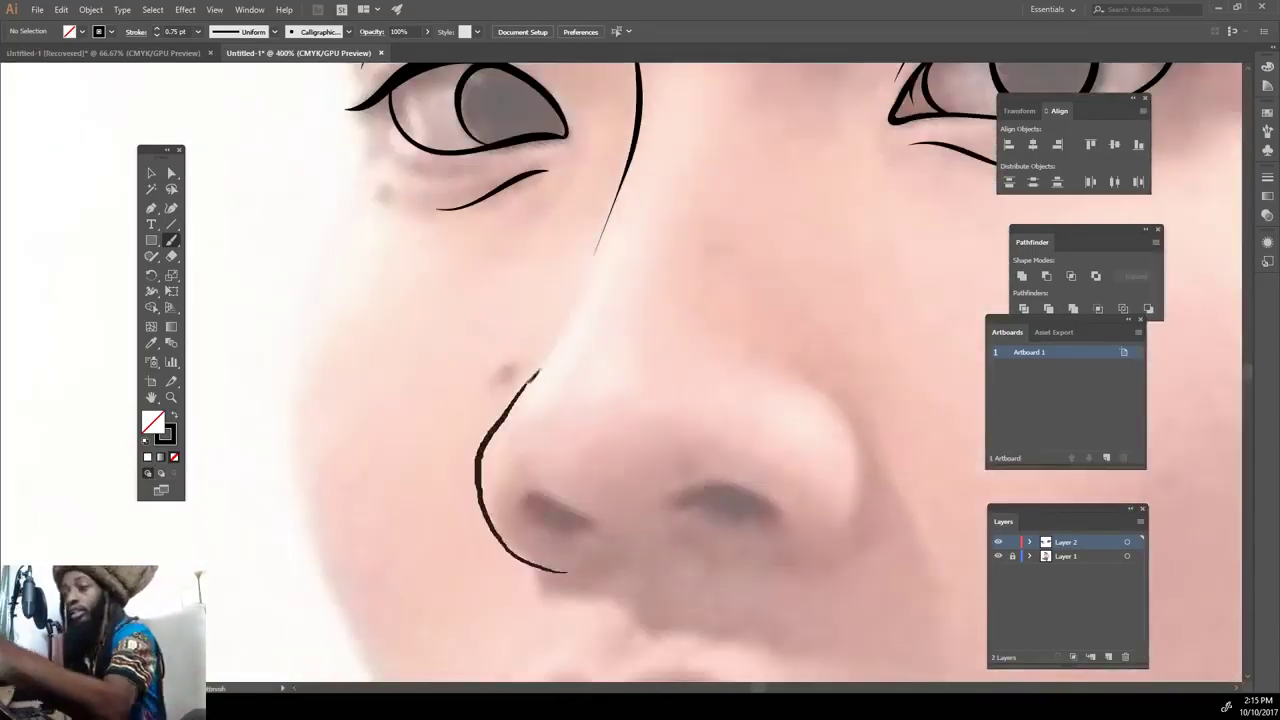
left_click_drag(766, 563, 780, 372)
left_click_drag(880, 475, 922, 563)
left_click_drag(826, 368, 850, 394)
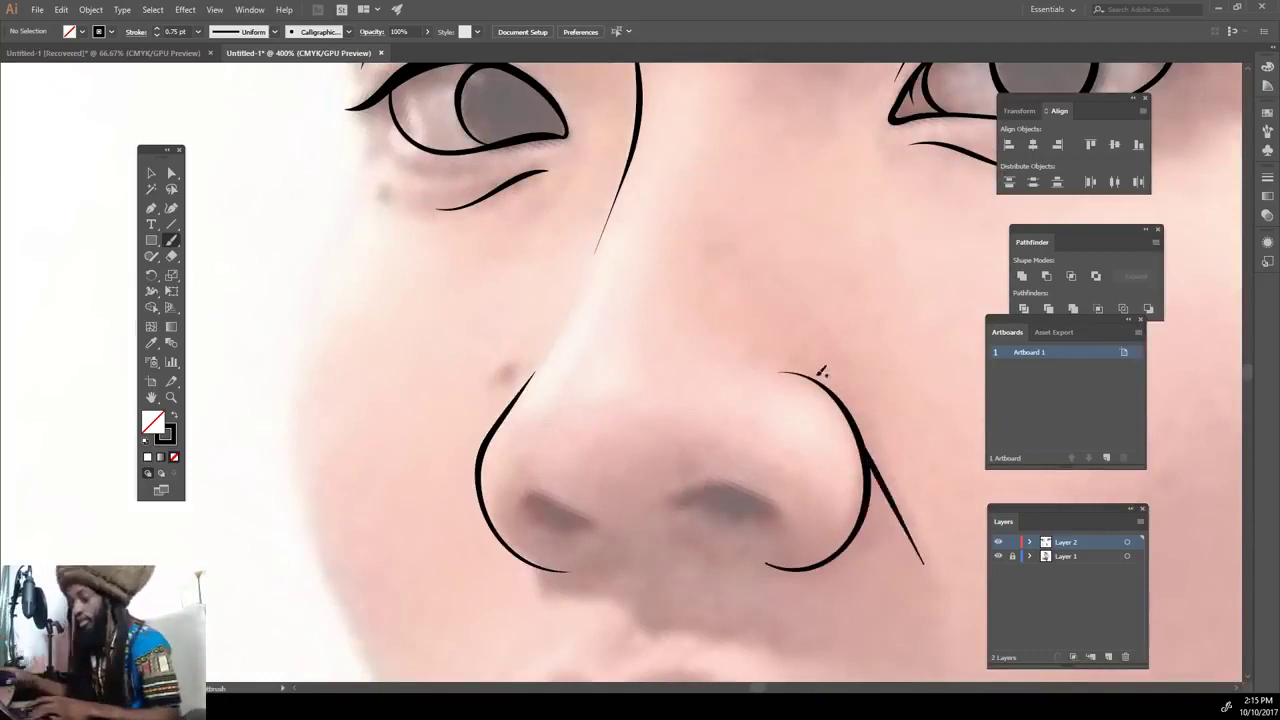
Draw the left jawline up toward the forehead, redoing its overshooting top.
key("ctrl+minus")
key("ctrl+minus")
key("ctrl+minus")
mouse_move(600, 645)
left_mouse_down()
mouse_move(562, 546)
mouse_move(522, 242)
left_mouse_up()
scroll(520, 300, "up", 3)
mouse_move(522, 385)
left_mouse_down()
mouse_move(543, 258)
mouse_move(614, 129)
mouse_move(640, 124)
left_mouse_up()
key("ctrl+minus")
key("ctrl+plus")
key("ctrl+z")
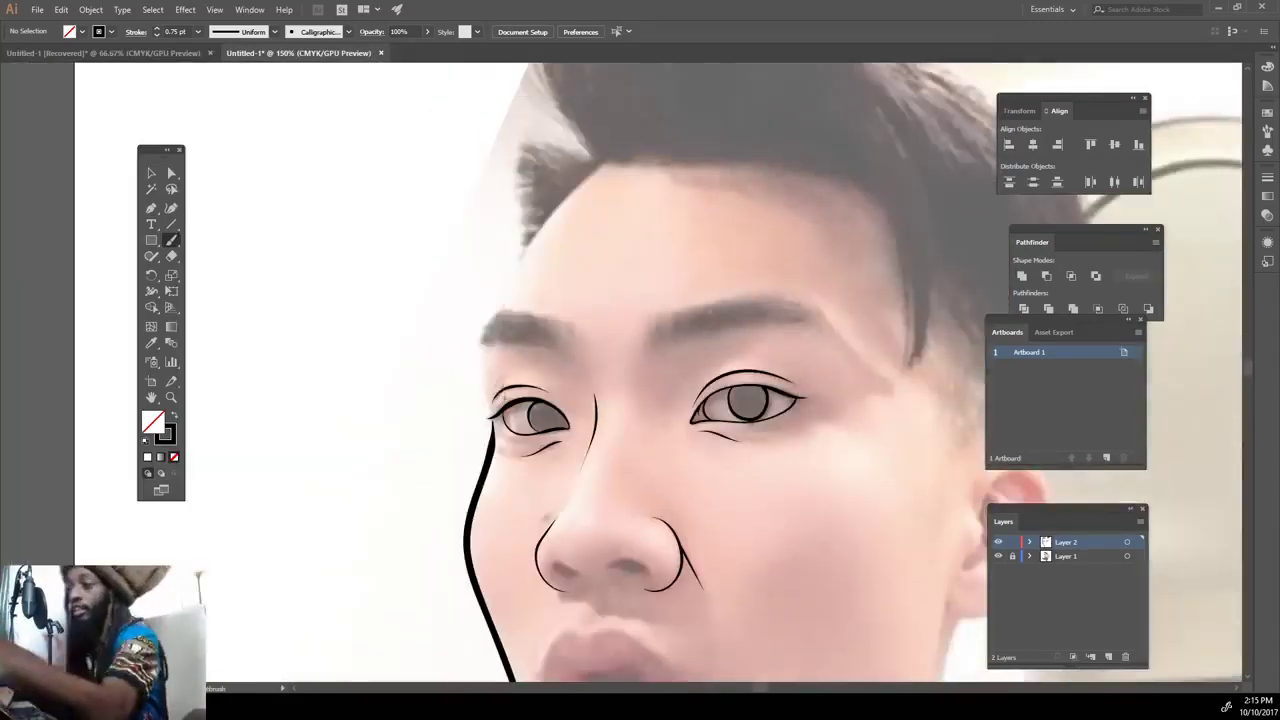
mouse_move(485, 350)
left_mouse_down()
mouse_move(535, 235)
mouse_move(625, 150)
left_mouse_up()
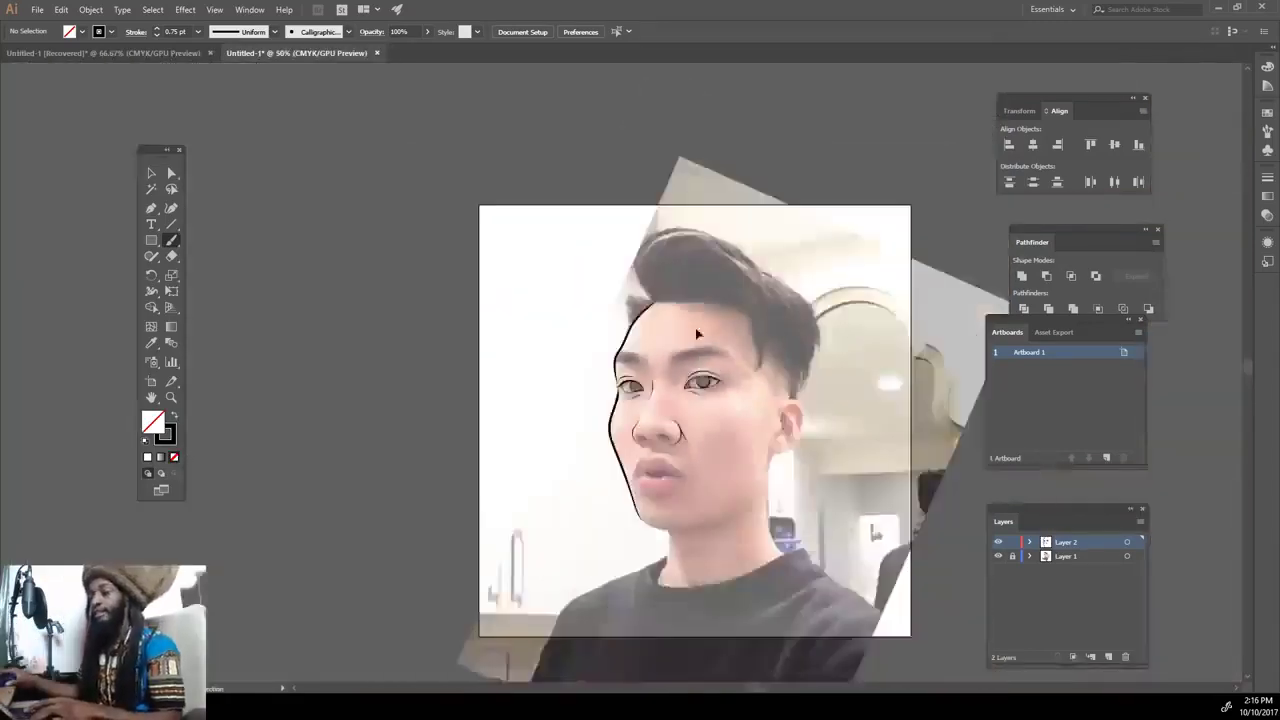
Draw the right jawline and join the jaw to the chin curve.
key("ctrl+minus")
key("ctrl+plus")
left_click_drag(830, 281, 750, 281)
left_click_drag(876, 306, 785, 515)
mouse_move(632, 583)
left_mouse_down()
mouse_move(528, 575)
mouse_move(562, 580)
left_mouse_up()
key("ctrl+z")
left_click_drag(484, 538, 465, 492)
mouse_move(600, 584)
left_mouse_down()
mouse_move(482, 545)
mouse_move(477, 492)
mouse_move(655, 449)
mouse_move(828, 470)
left_mouse_up()
Outline the upper lip, lip seam and lower lip, and darken the mouth interior.
scroll(478, 371, "up", 3)
mouse_move(424, 500)
left_mouse_down()
mouse_move(457, 366)
mouse_move(728, 357)
mouse_move(836, 494)
left_mouse_up()
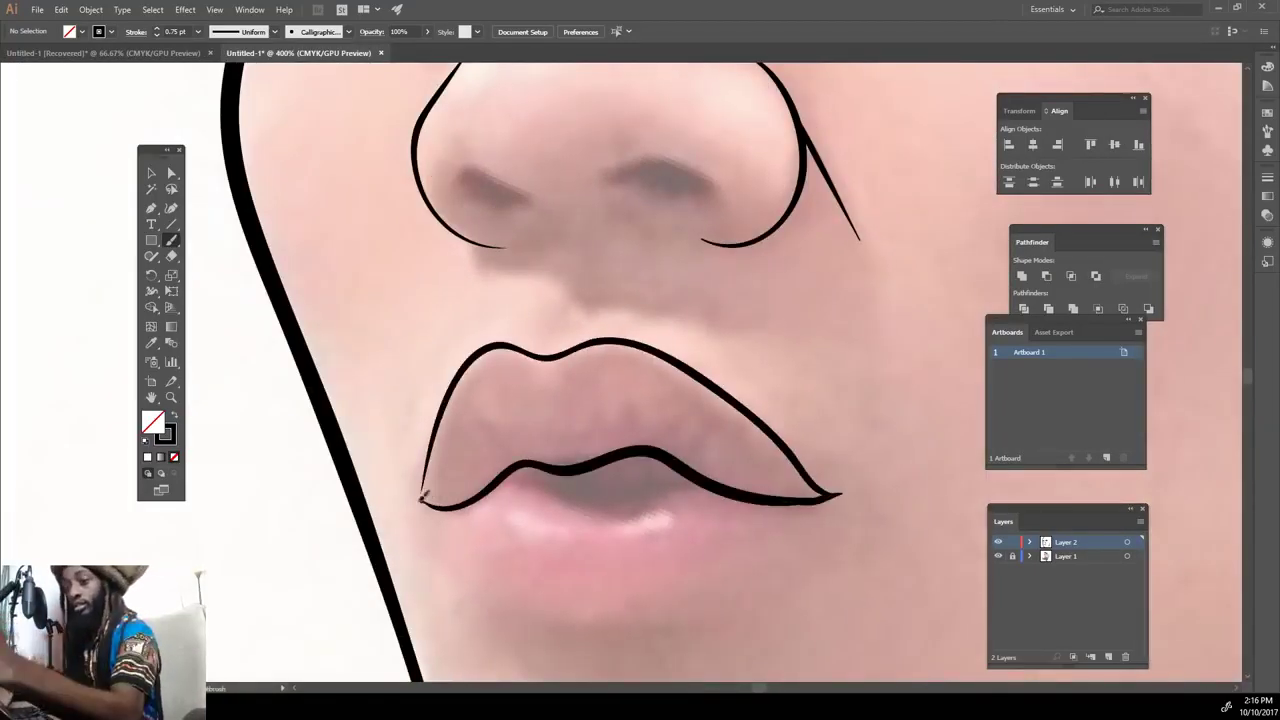
mouse_move(496, 485)
left_mouse_down()
mouse_move(574, 503)
mouse_move(732, 492)
left_mouse_up()
mouse_move(420, 493)
left_mouse_down()
mouse_move(580, 638)
mouse_move(778, 548)
mouse_move(842, 492)
left_mouse_up()
mouse_move(592, 490)
left_mouse_down()
mouse_move(672, 484)
mouse_move(552, 468)
left_mouse_up()
mouse_move(630, 500)
left_mouse_down()
mouse_move(518, 480)
mouse_move(557, 449)
mouse_move(735, 460)
mouse_move(740, 487)
left_mouse_up()
Paint both nostrils solid black.
key("ctrl+0")
scroll(624, 320, "up", 5)
left_click_drag(650, 455, 736, 476)
left_click_drag(520, 470, 562, 490)
mouse_move(484, 458)
left_mouse_down()
mouse_move(558, 490)
mouse_move(645, 280)
left_mouse_up()
Outline the ear's outer rim, inner curves, back rim and small inner details.
key("ctrl+0")
scroll(780, 531, "up", 4)
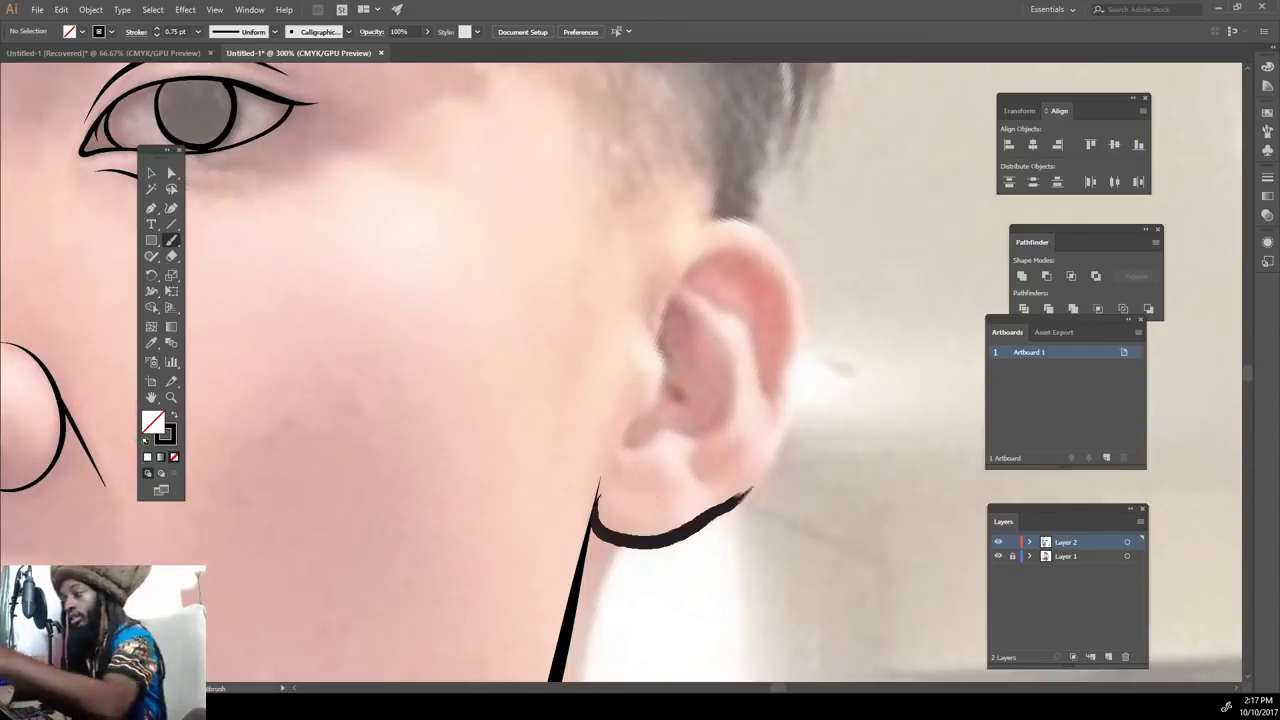
left_click_drag(624, 435, 790, 356)
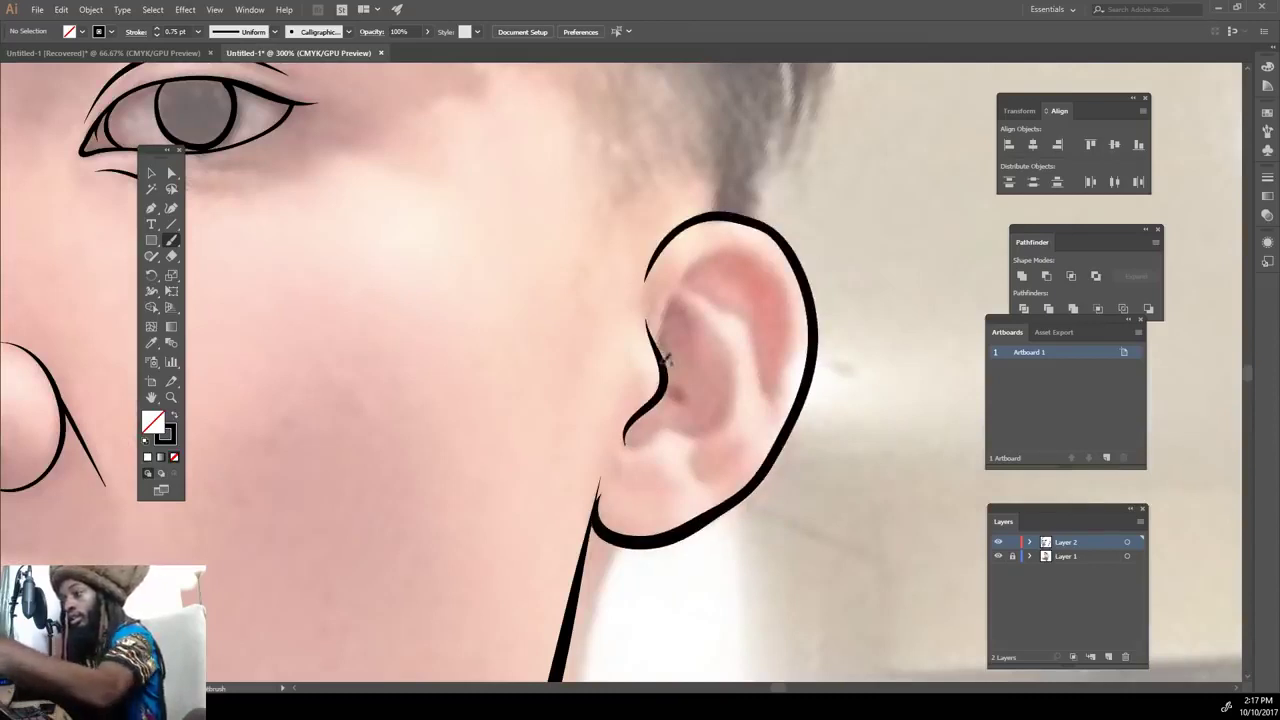
mouse_move(628, 443)
left_mouse_down()
mouse_move(720, 406)
mouse_move(690, 280)
left_mouse_up()
left_click_drag(700, 476, 762, 352)
mouse_move(745, 262)
left_mouse_down()
mouse_move(765, 370)
mouse_move(726, 310)
left_mouse_up()
left_click_drag(660, 460, 648, 490)
Draw the neck line down from the earlobe and the throat line, then show the photo layer.
key("ctrl+minus")
key("ctrl+minus")
key("ctrl+minus")
key("ctrl+plus")
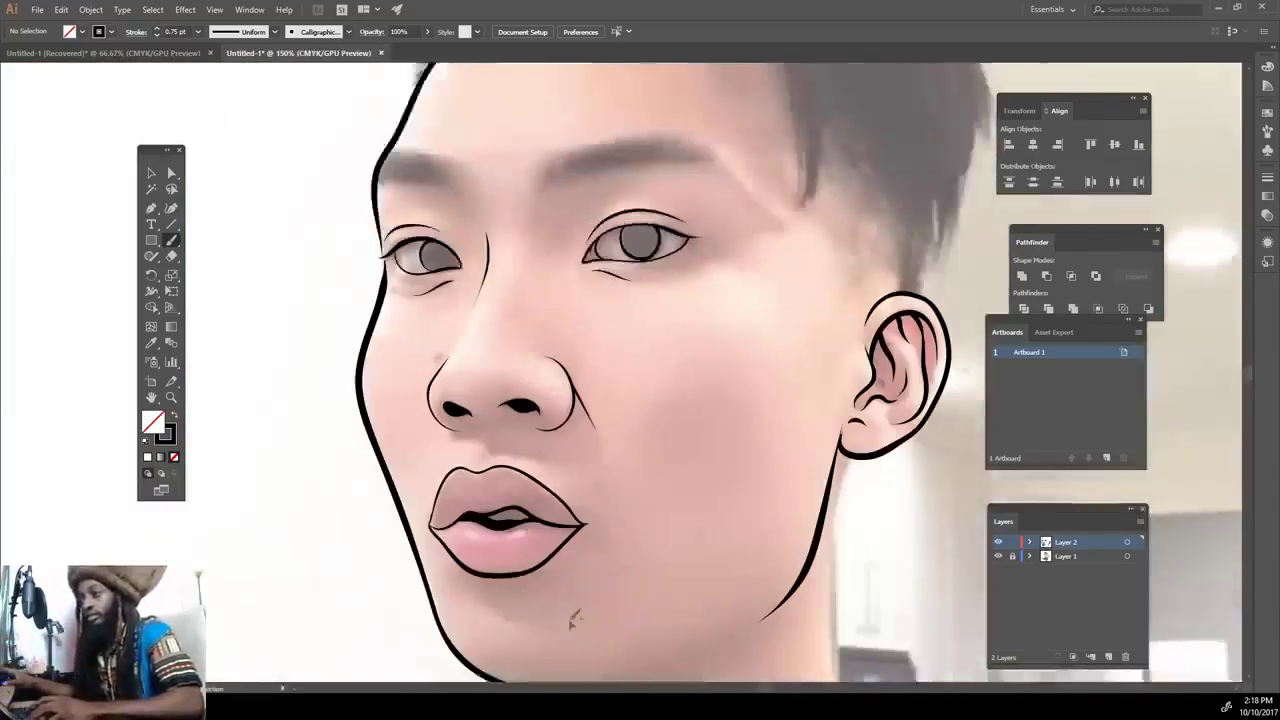
scroll(640, 400, "down", 3)
mouse_move(848, 250)
left_mouse_down()
mouse_move(829, 372)
mouse_move(888, 550)
left_mouse_up()
mouse_move(512, 634)
left_mouse_down()
mouse_move(535, 570)
mouse_move(537, 490)
mouse_move(496, 478)
left_mouse_up()
key("ctrl+minus")
key("ctrl+minus")
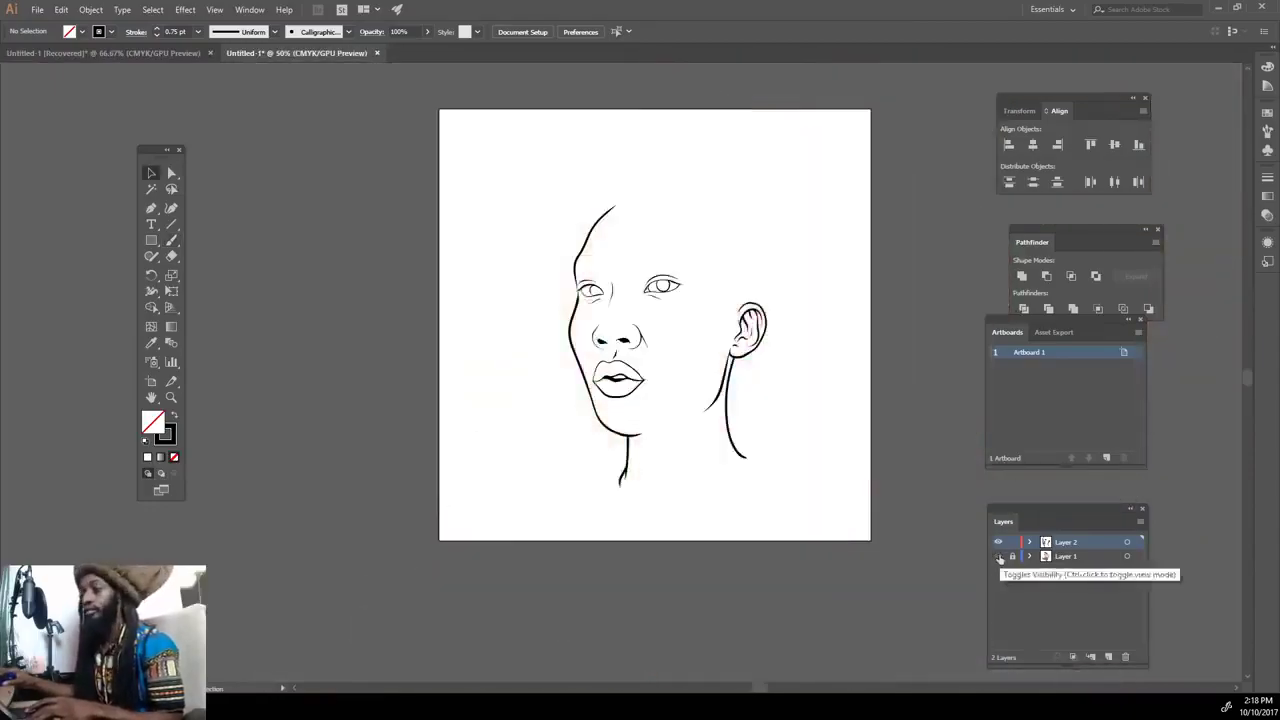
left_click(999, 556)
key("ctrl+equal")
key("ctrl+equal")
key("ctrl+equal")
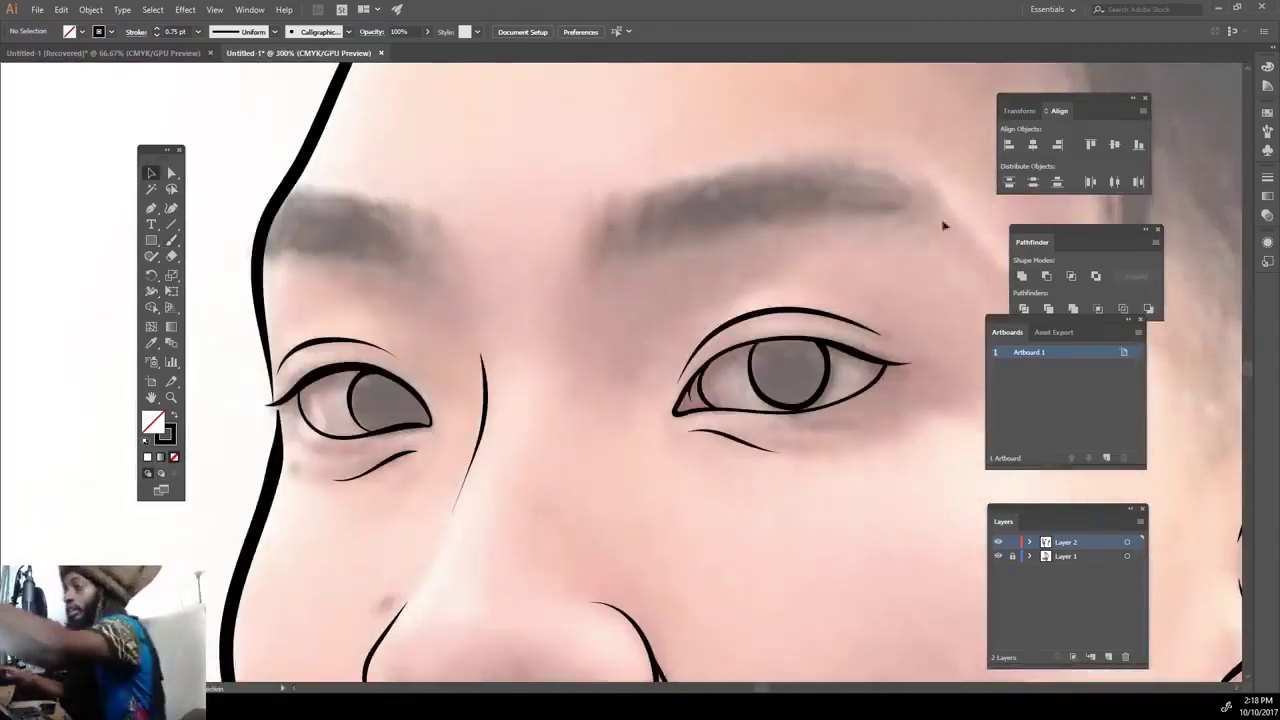
Fill the right eyebrow with thick black hair strokes and an upward tip.
key("b")
left_click_drag(856, 207, 928, 198)
left_click_drag(870, 196, 948, 210)
left_click_drag(770, 220, 860, 168)
left_click_drag(720, 230, 820, 158)
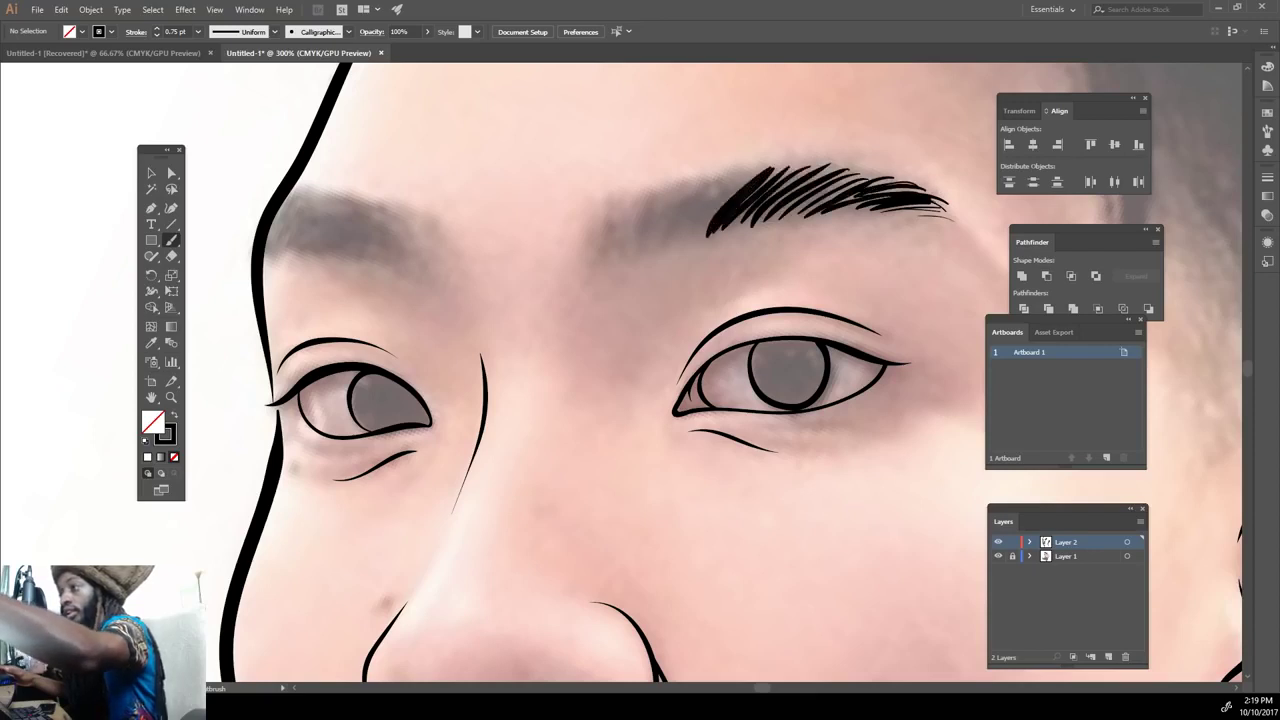
left_click_drag(660, 245, 760, 168)
left_click_drag(616, 258, 690, 178)
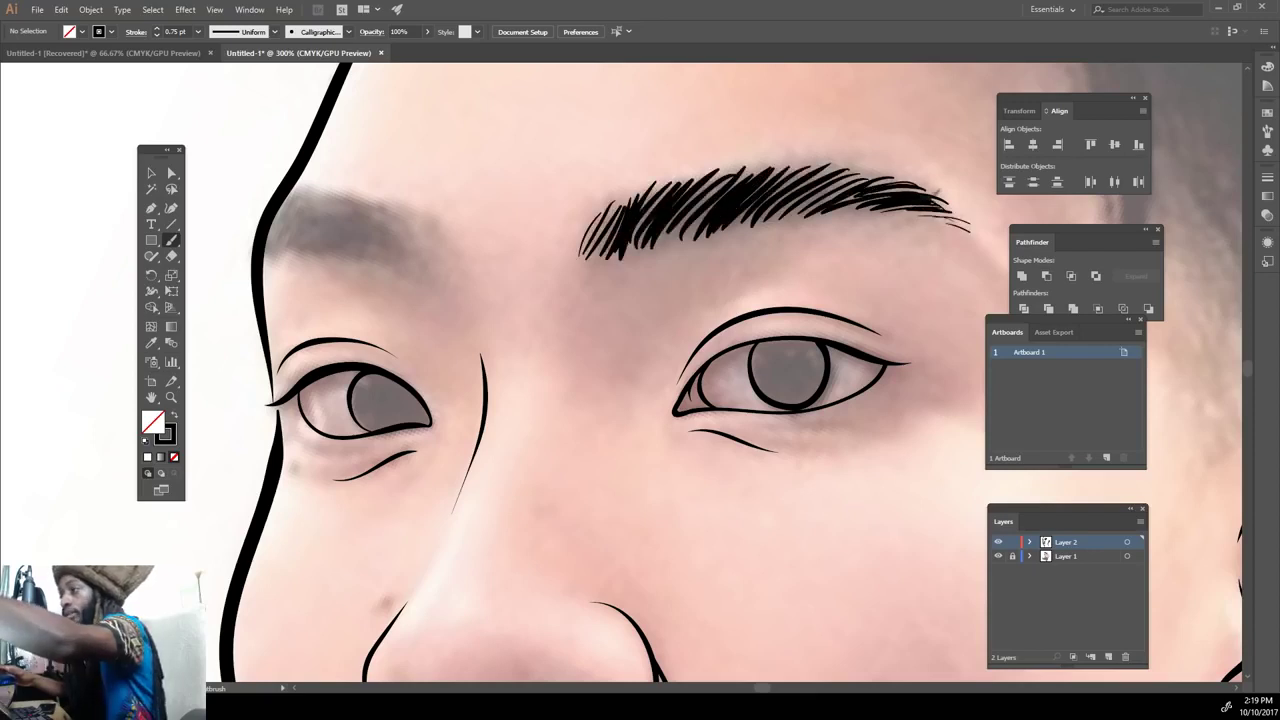
left_click_drag(770, 222, 880, 176)
left_click_drag(800, 198, 838, 164)
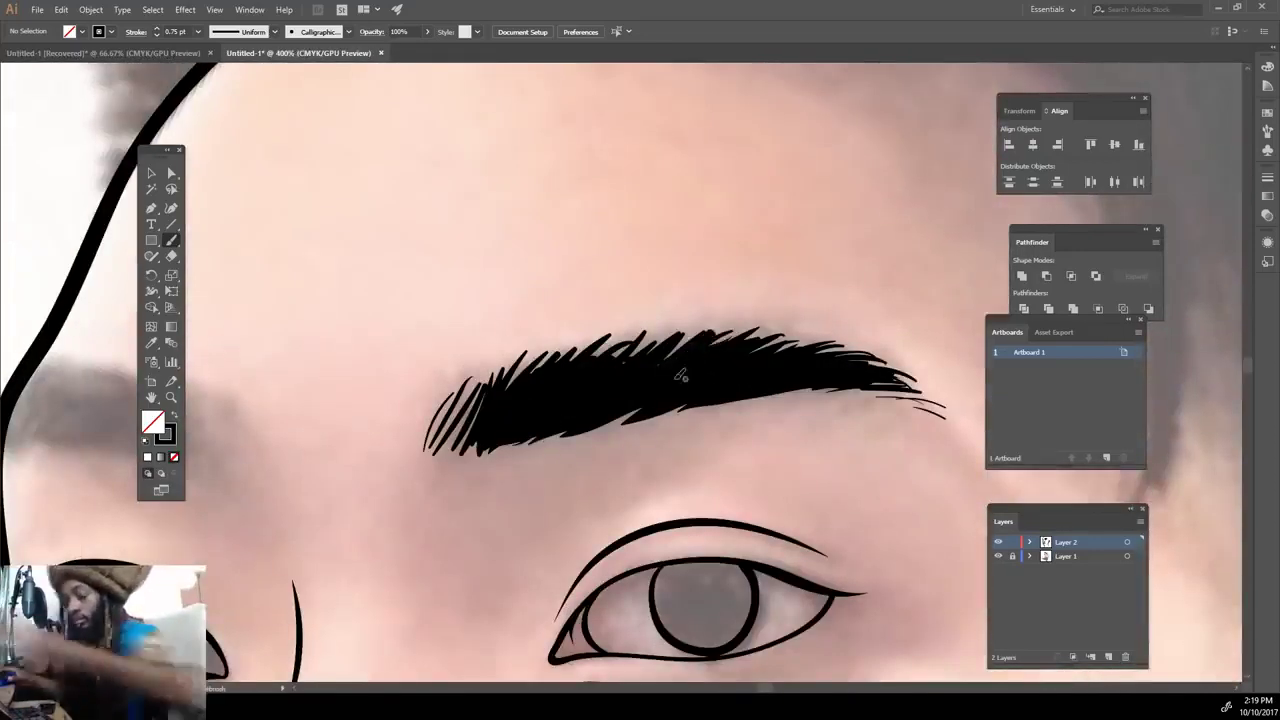
Build up the left eyebrow with black strokes.
left_click_drag(678, 377, 530, 440)
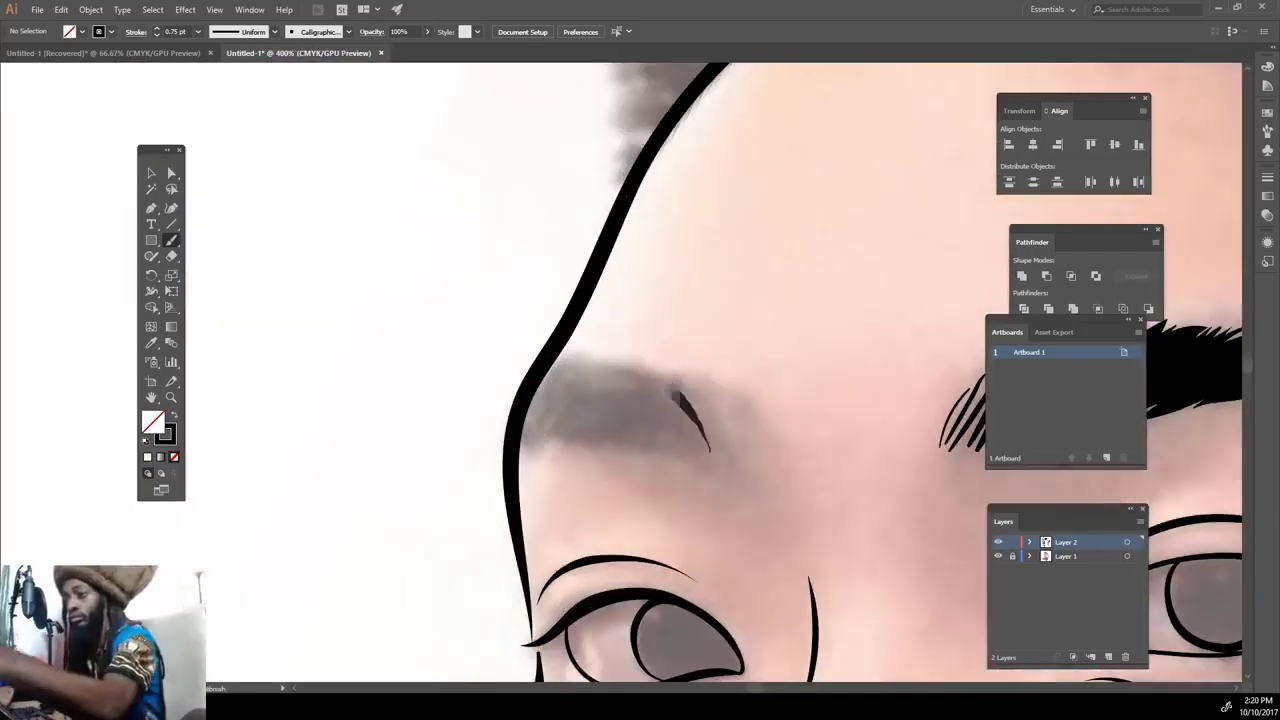
left_click_drag(535, 385, 705, 455)
mouse_move(610, 380)
left_mouse_down()
mouse_move(705, 462)
mouse_move(680, 455)
left_mouse_up()
left_click_drag(545, 395, 665, 450)
mouse_move(515, 440)
left_mouse_down()
mouse_move(660, 440)
mouse_move(635, 380)
mouse_move(632, 424)
left_mouse_up()
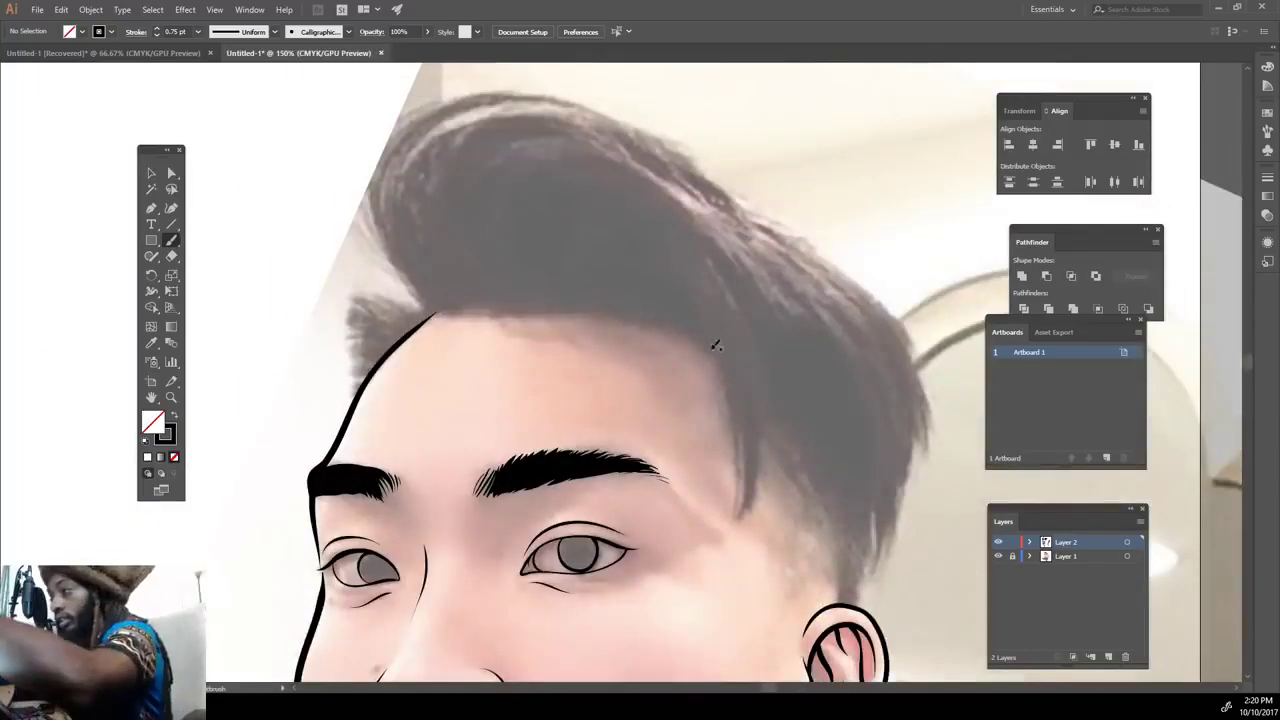
Brush hair strokes fanning along the hairline and fringe.
left_click_drag(712, 346, 652, 330)
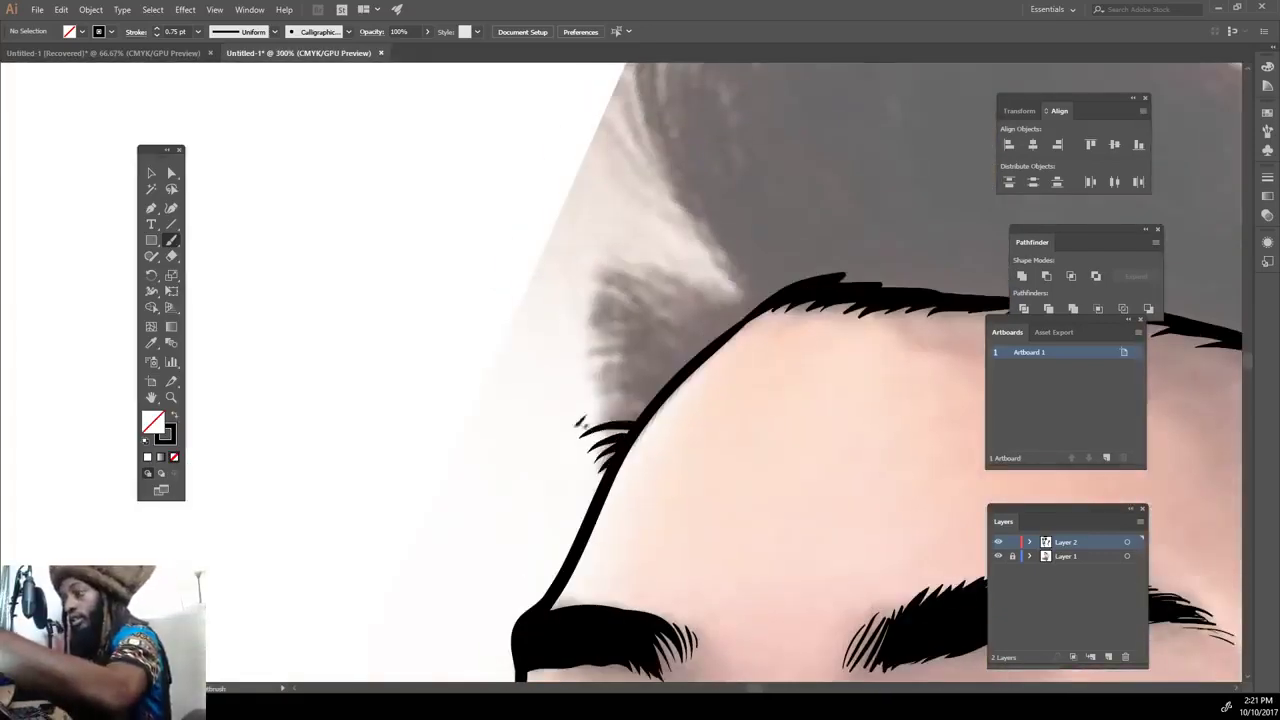
mouse_move(760, 302)
left_mouse_down()
mouse_move(598, 268)
mouse_move(562, 360)
left_mouse_up()
mouse_move(708, 332)
left_mouse_down()
mouse_move(558, 382)
mouse_move(590, 388)
left_mouse_up()
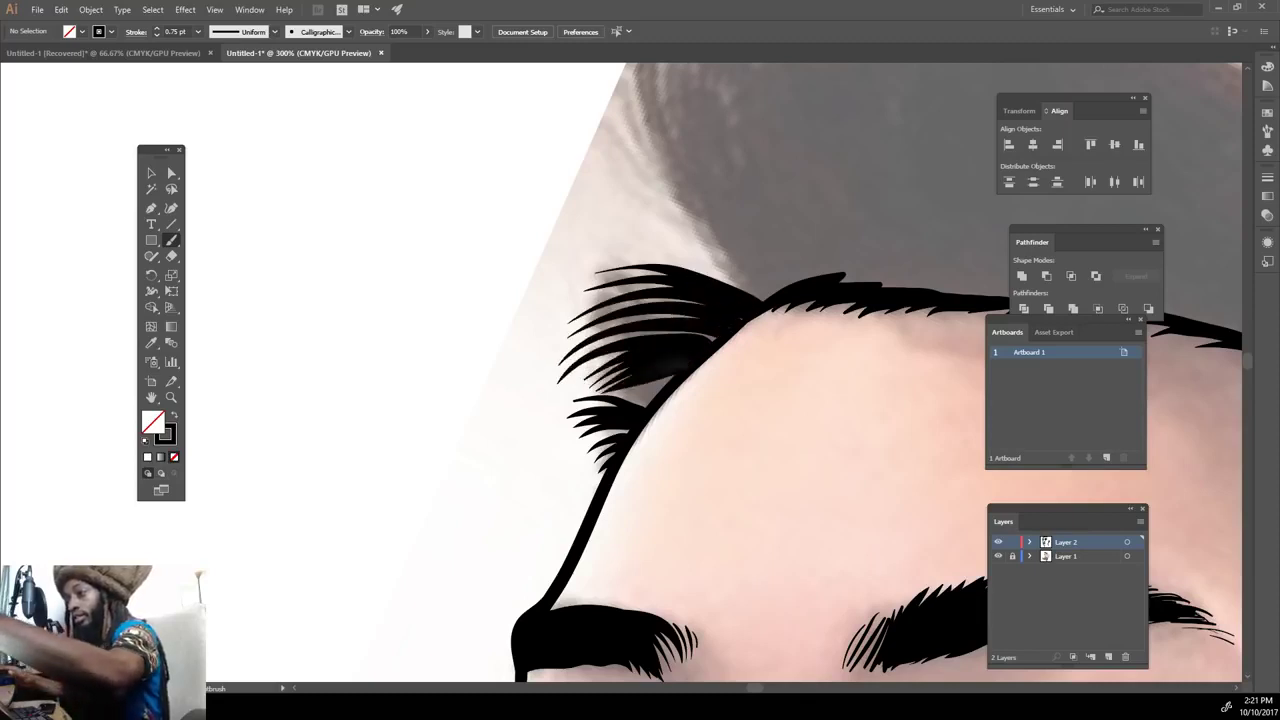
left_click_drag(660, 375, 608, 404)
mouse_move(745, 312)
left_mouse_down()
mouse_move(600, 338)
mouse_move(576, 328)
left_mouse_up()
Trace the hair's outline on the left, over the top, and a thickened right side.
key("ctrl+0")
scroll(837, 351, "up", 3)
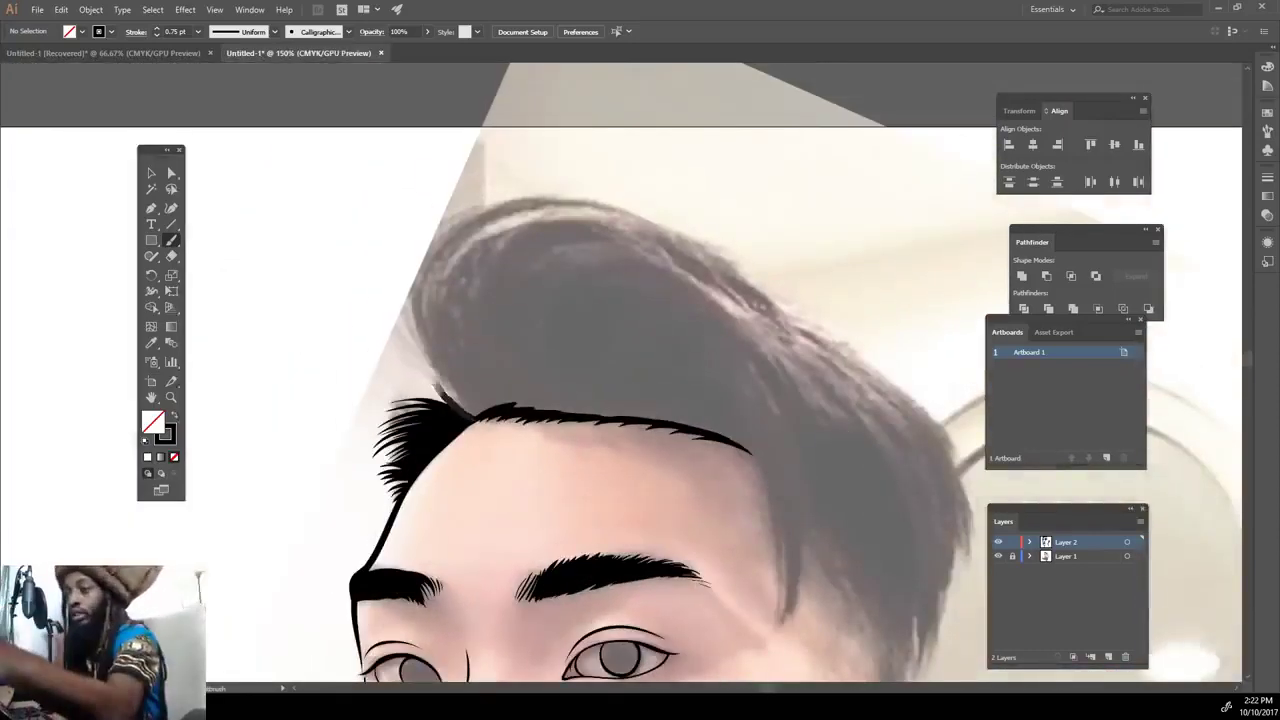
left_click_drag(458, 398, 482, 208)
mouse_move(440, 398)
left_mouse_down()
mouse_move(410, 250)
mouse_move(560, 190)
left_mouse_up()
mouse_move(478, 415)
left_mouse_down()
mouse_move(550, 195)
mouse_move(700, 245)
left_mouse_up()
left_click_drag(784, 618, 725, 360)
mouse_move(788, 605)
left_mouse_down()
mouse_move(720, 355)
mouse_move(690, 362)
left_mouse_up()
left_click_drag(776, 490, 705, 350)
left_click_drag(778, 555, 698, 362)
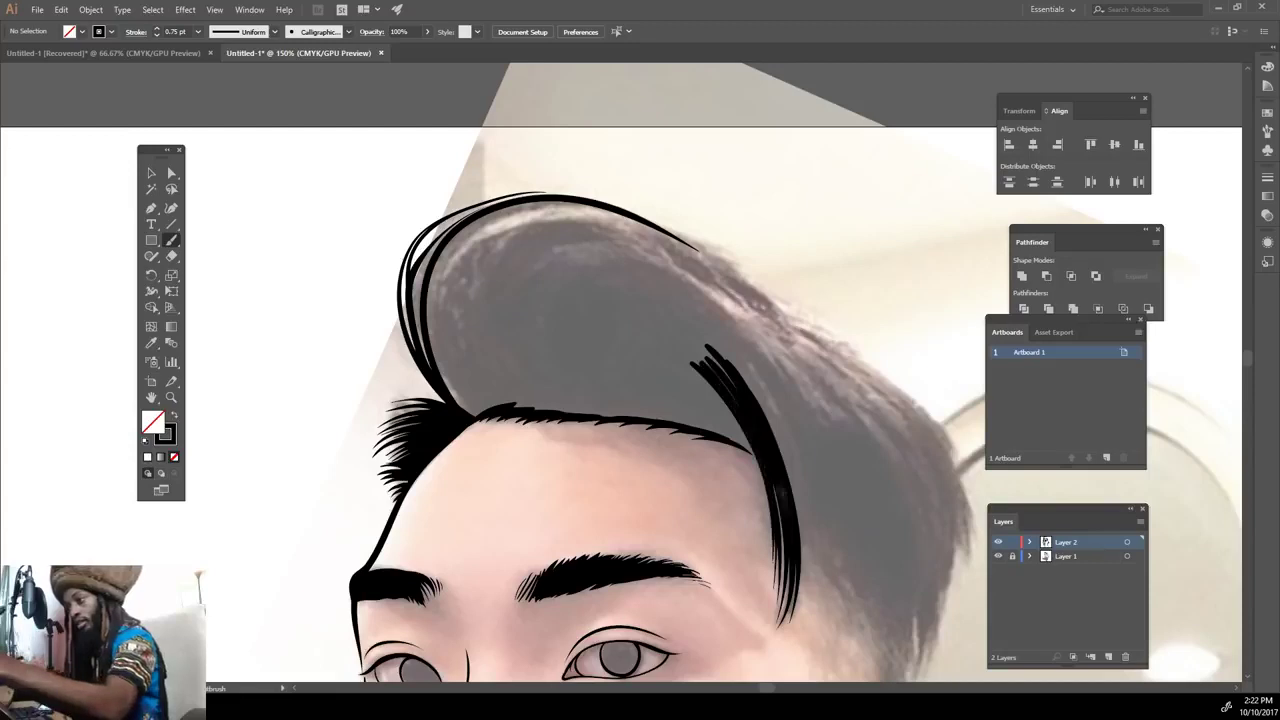
Set the Paintbrush to 5 pt and paint a solid black mass over the hair.
double_click(171, 240)
left_click(389, 383)
left_click(198, 31)
left_click(215, 150)
left_click_drag(468, 410, 456, 360)
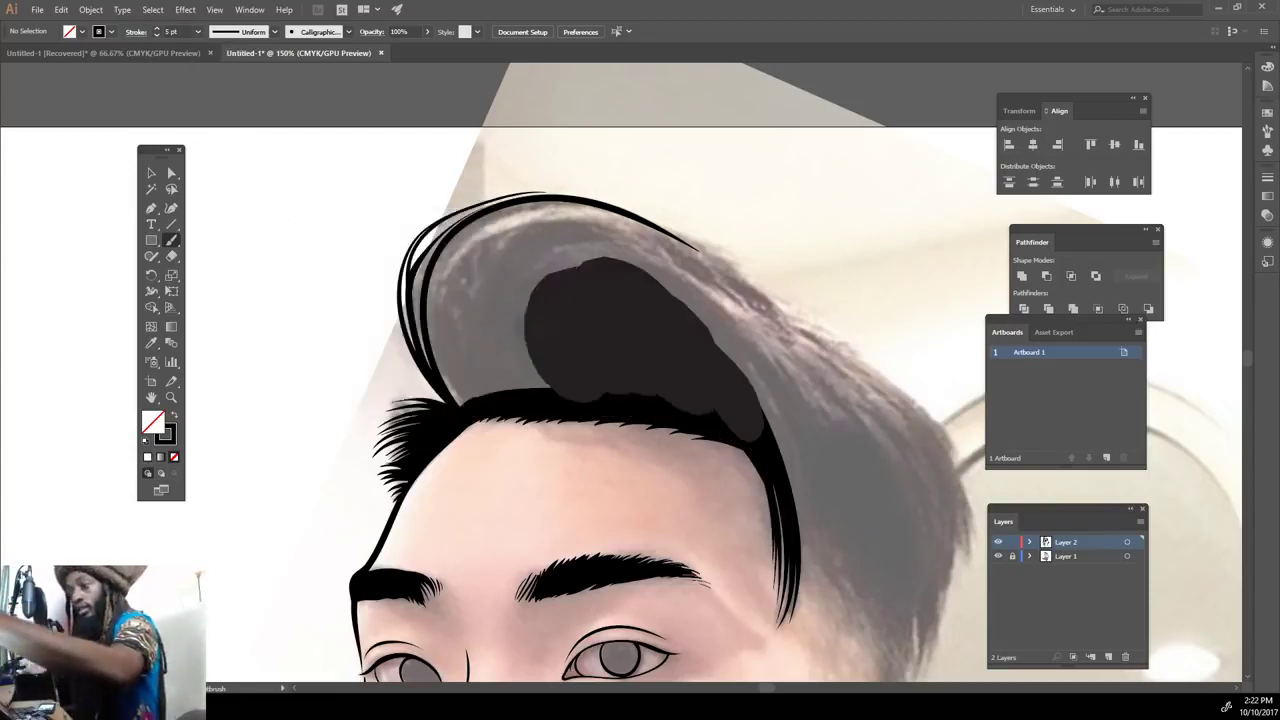
mouse_move(468, 405)
left_mouse_down()
mouse_move(785, 328)
mouse_move(955, 560)
left_mouse_up()
mouse_move(928, 646)
left_mouse_down()
mouse_move(970, 575)
mouse_move(718, 298)
left_mouse_up()
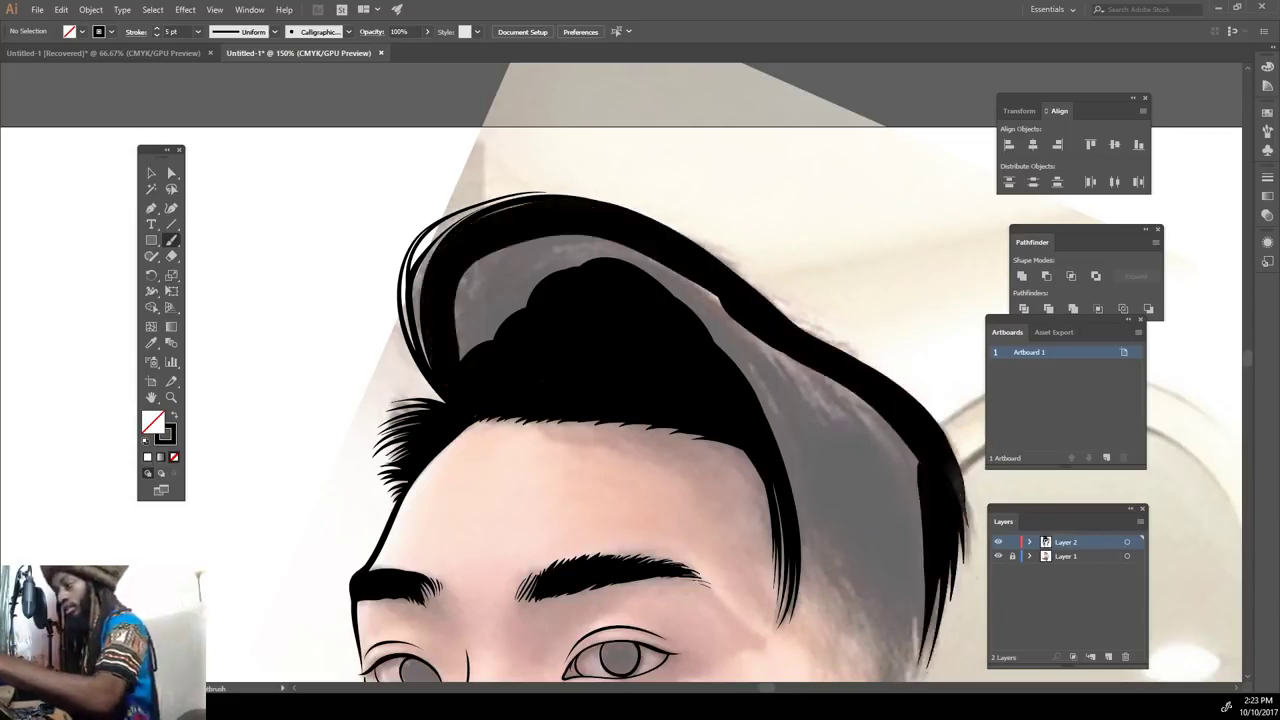
mouse_move(905, 515)
left_mouse_down()
mouse_move(770, 345)
mouse_move(500, 255)
mouse_move(490, 334)
left_mouse_up()
Paint black strands along the hair's lower right edge.
key("ctrl+0")
key("ctrl+equal")
key("ctrl+equal")
key("ctrl+equal")
scroll(852, 552, "down", 1)
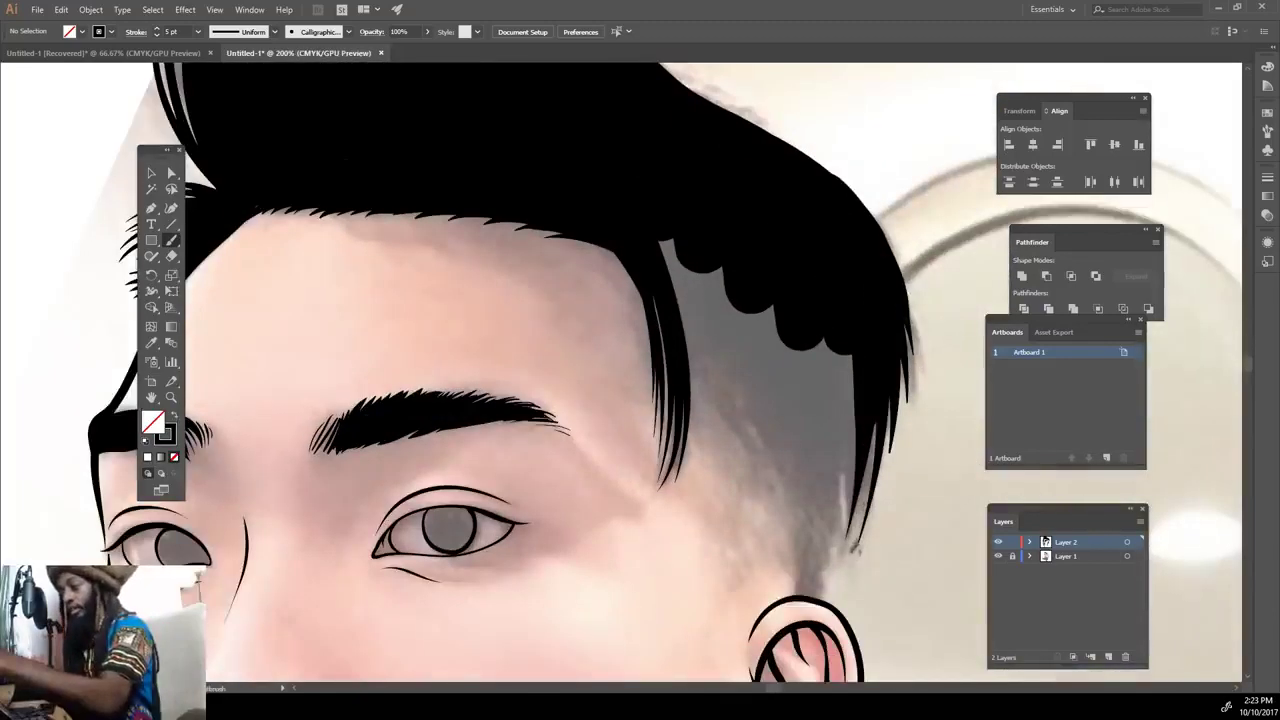
left_click_drag(852, 552, 776, 252)
left_click_drag(760, 310, 818, 580)
left_click_drag(800, 505, 648, 212)
left_click_drag(778, 481, 650, 245)
left_click_drag(745, 452, 684, 324)
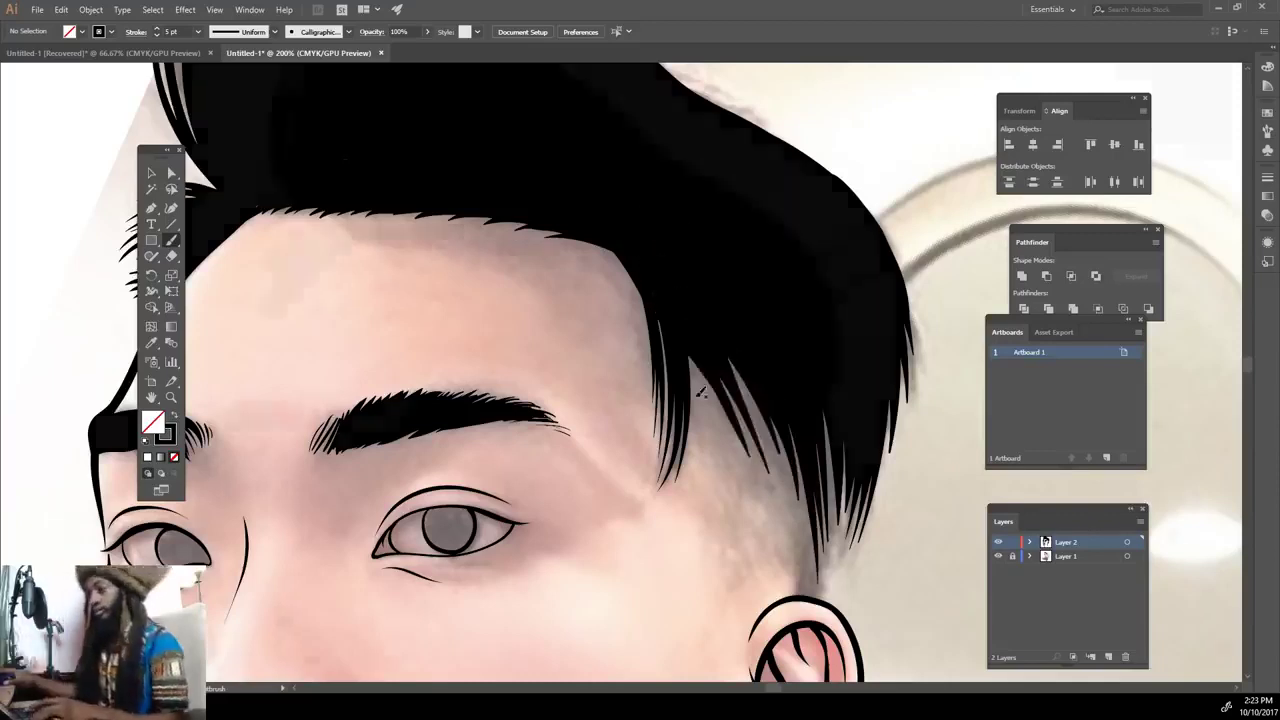
Check against the reference photo and cover the remaining grey gaps in the hair strand.
key("ctrl+0")
left_click(998, 556)
key("ctrl+equal")
key("ctrl+equal")
key("ctrl+equal")
left_click(998, 556)
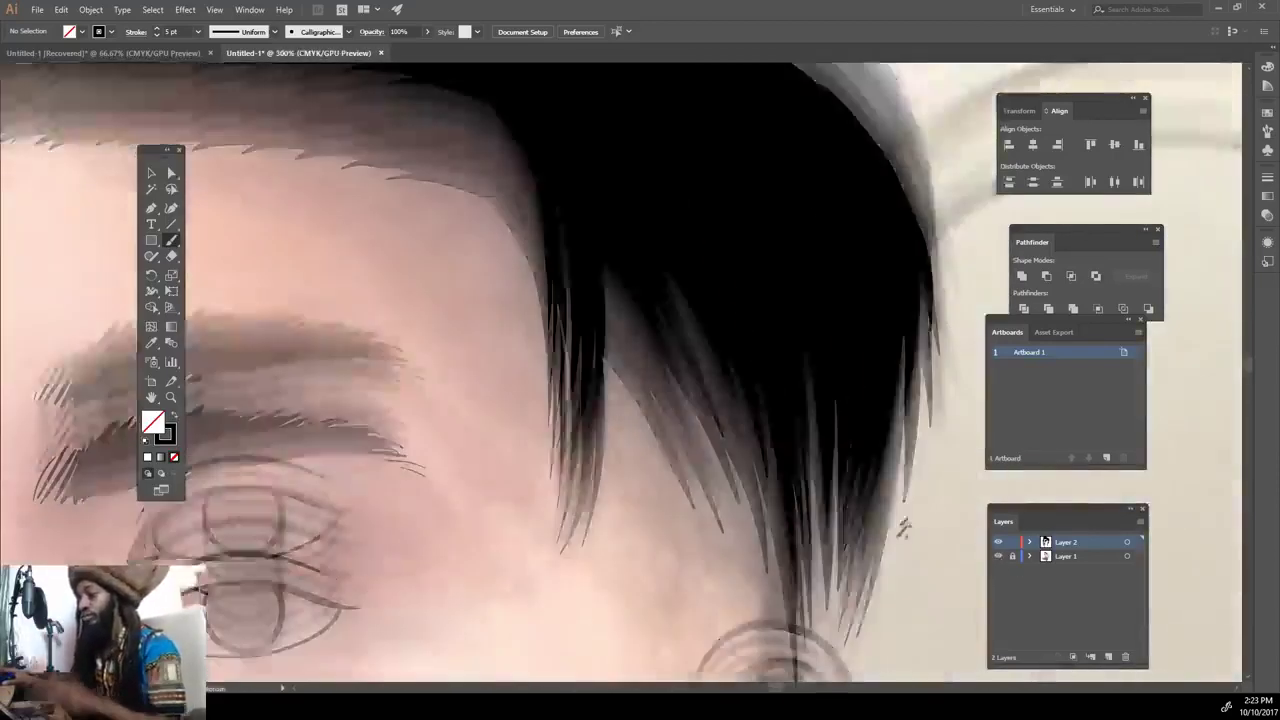
left_click_drag(800, 622, 765, 270)
left_click_drag(826, 580, 810, 430)
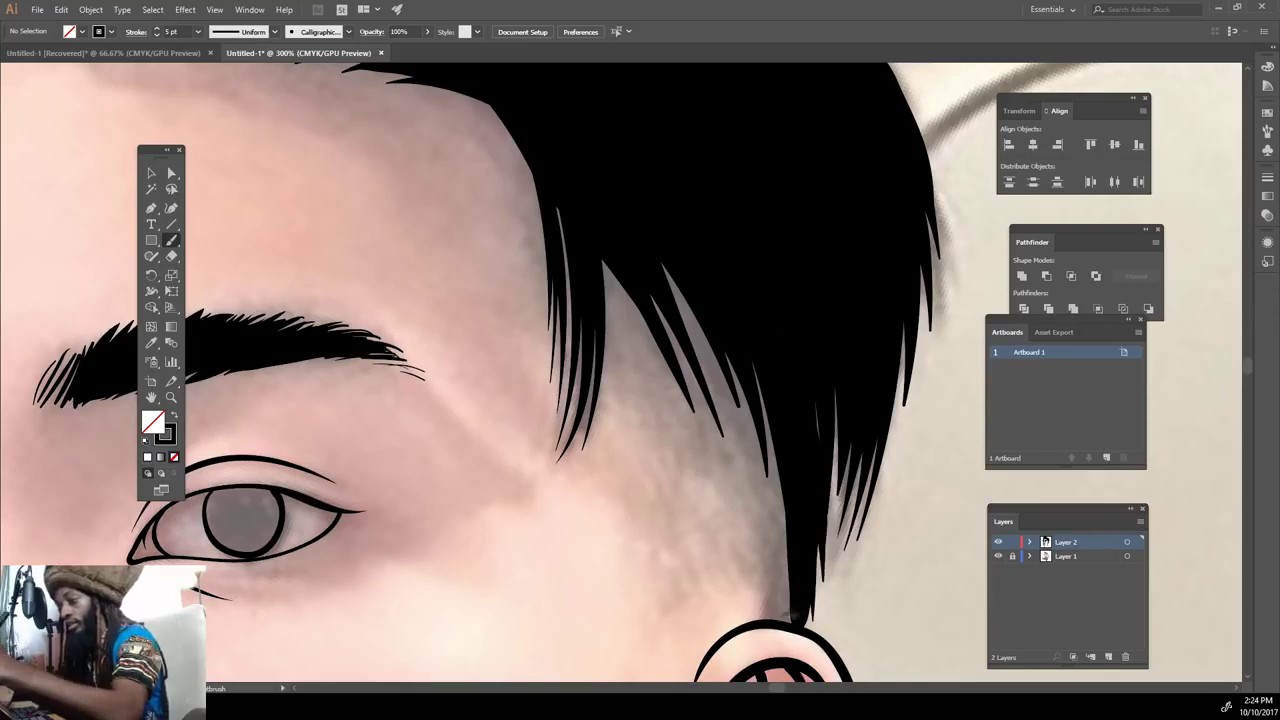
left_click_drag(790, 625, 745, 365)
left_click_drag(785, 572, 665, 265)
mouse_move(795, 624)
left_mouse_down()
mouse_move(722, 436)
mouse_move(724, 452)
left_mouse_up()
left_click_drag(765, 648, 684, 408)
Switch the brush back to 0.75 pt and paint fine strands toward the sideburn.
left_click(197, 31)
left_click(215, 76)
left_click_drag(700, 472, 630, 298)
left_click_drag(672, 432, 602, 240)
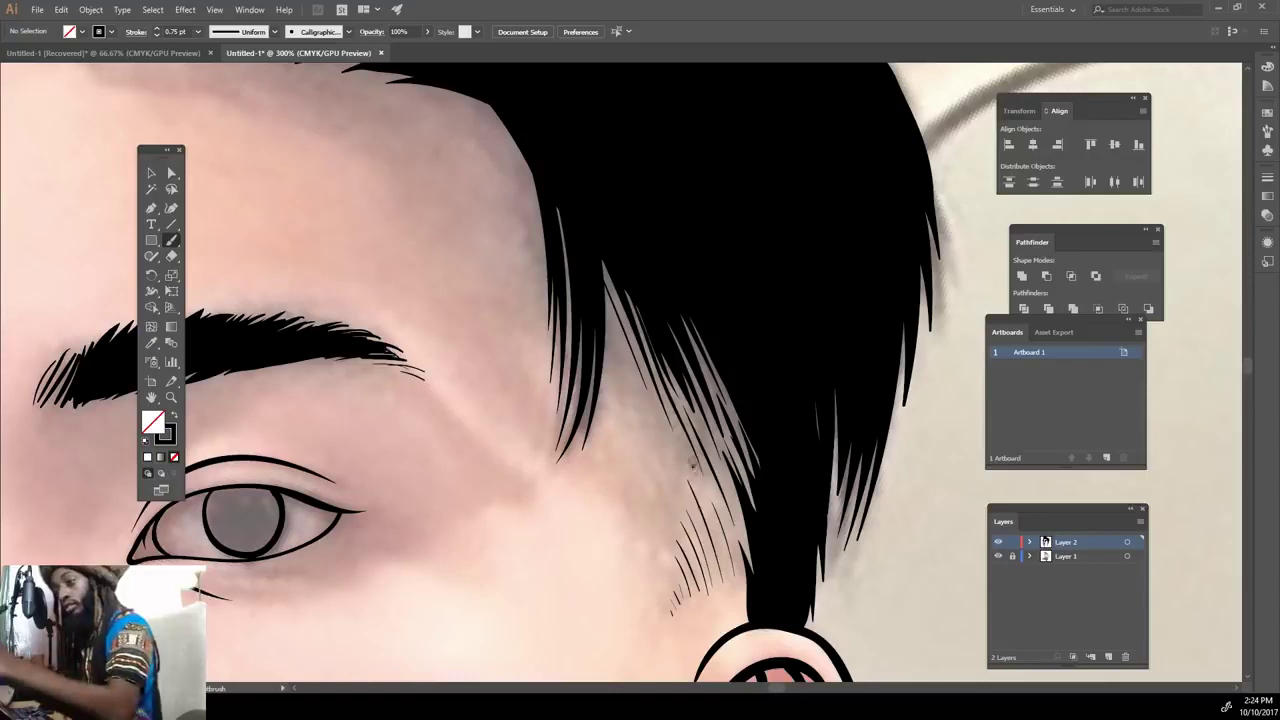
key("ctrl+0")
key("ctrl+equal")
key("ctrl+equal")
key("ctrl+equal")
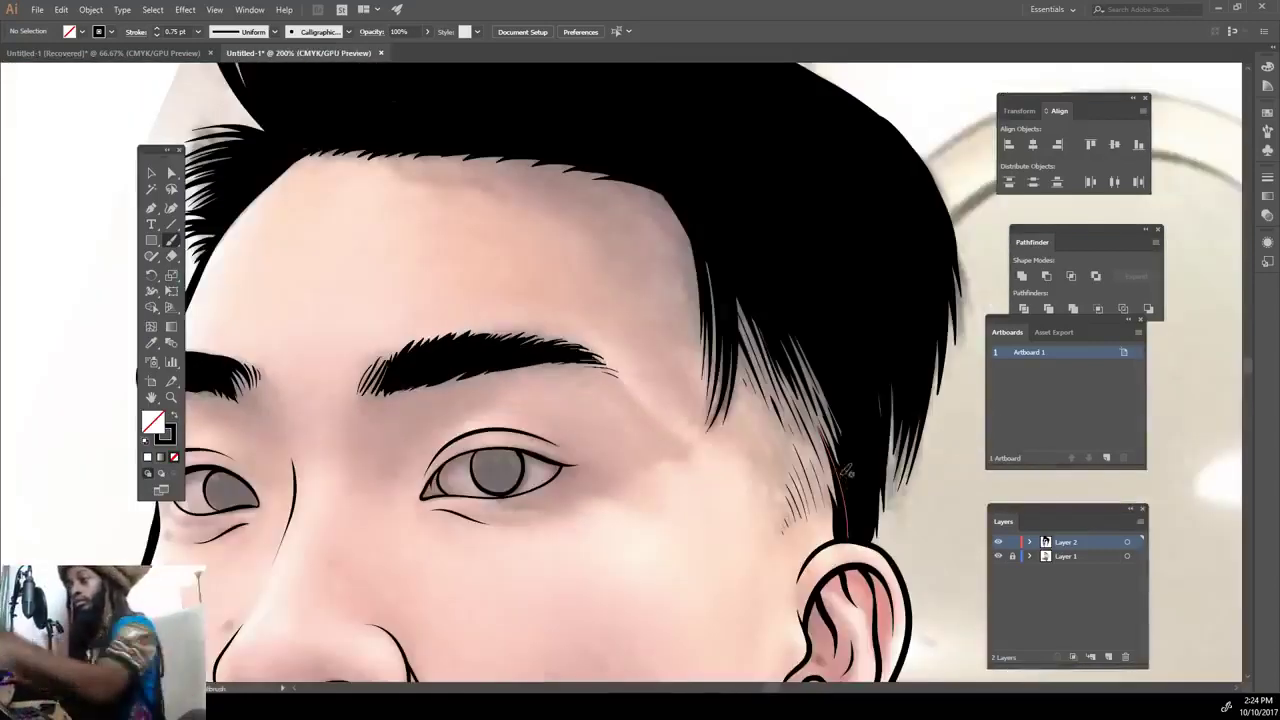
Zoom in on the right-hand eye and paint a dark pupil inside the iris.
key("ctrl+0")
key("ctrl+equal")
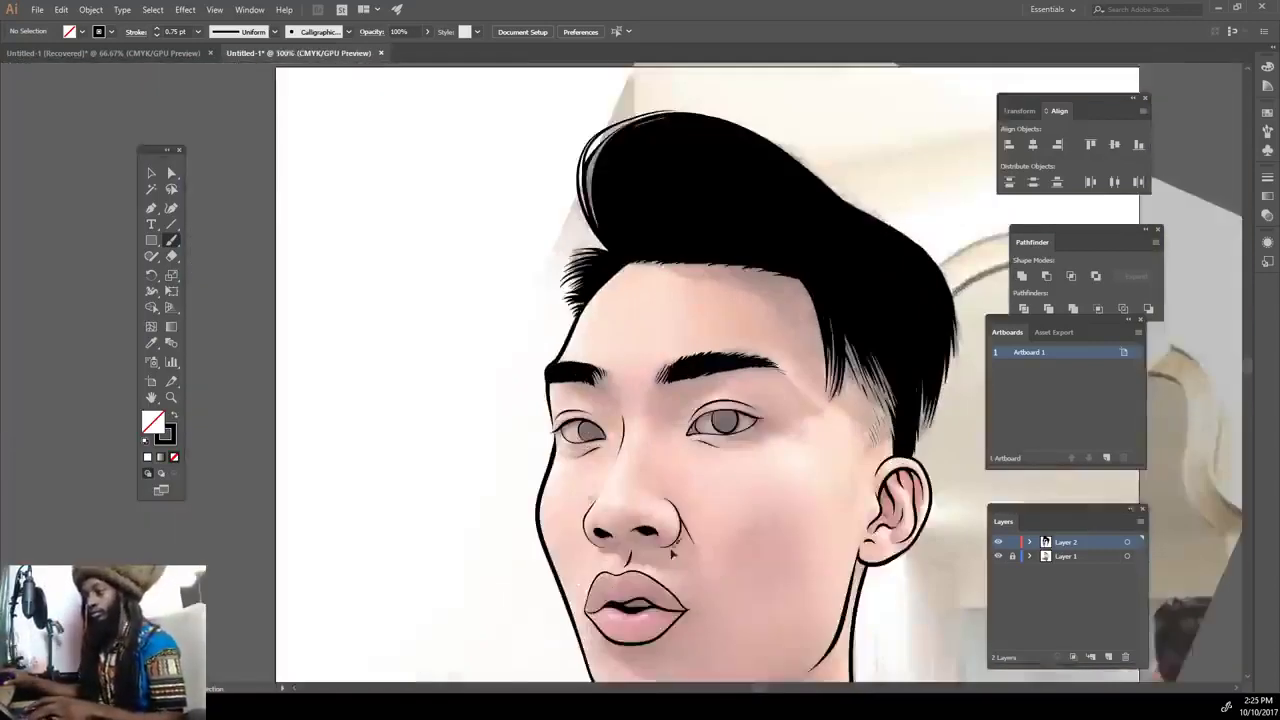
key("ctrl+equal")
key("ctrl+equal")
key("ctrl+equal")
left_click_drag(727, 368, 745, 420)
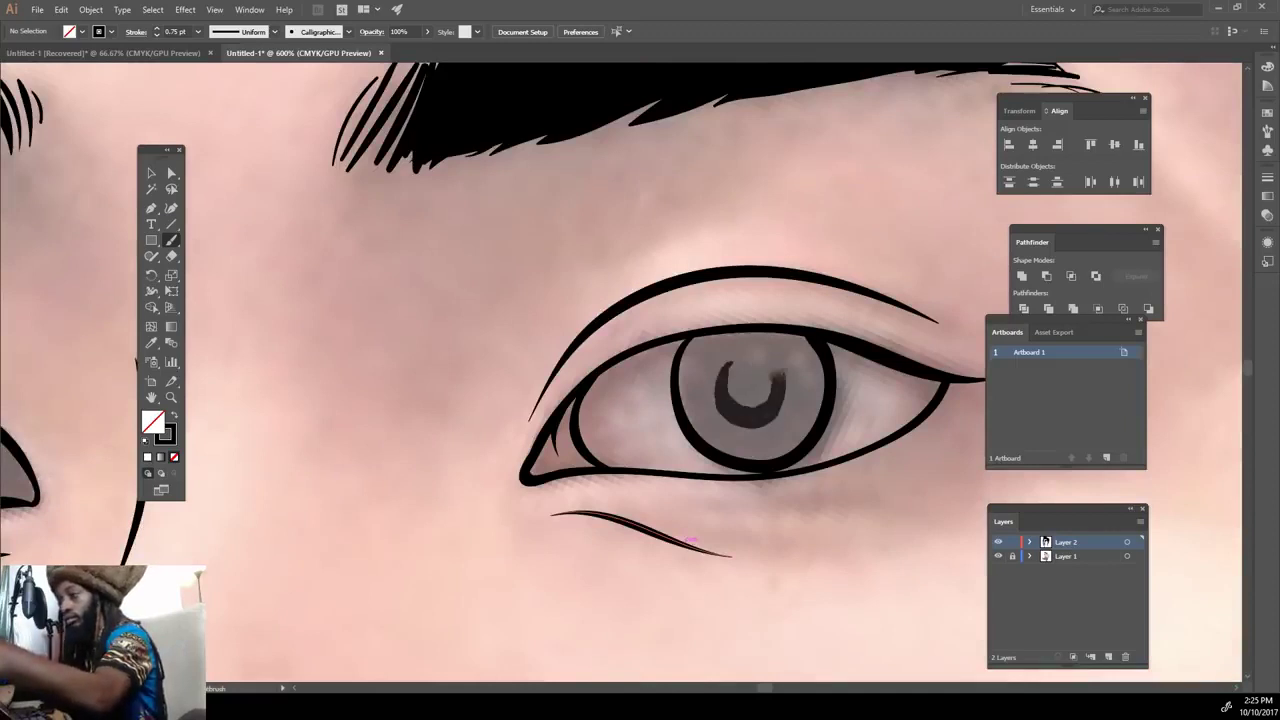
key("ctrl+z")
left_click_drag(728, 412, 745, 364)
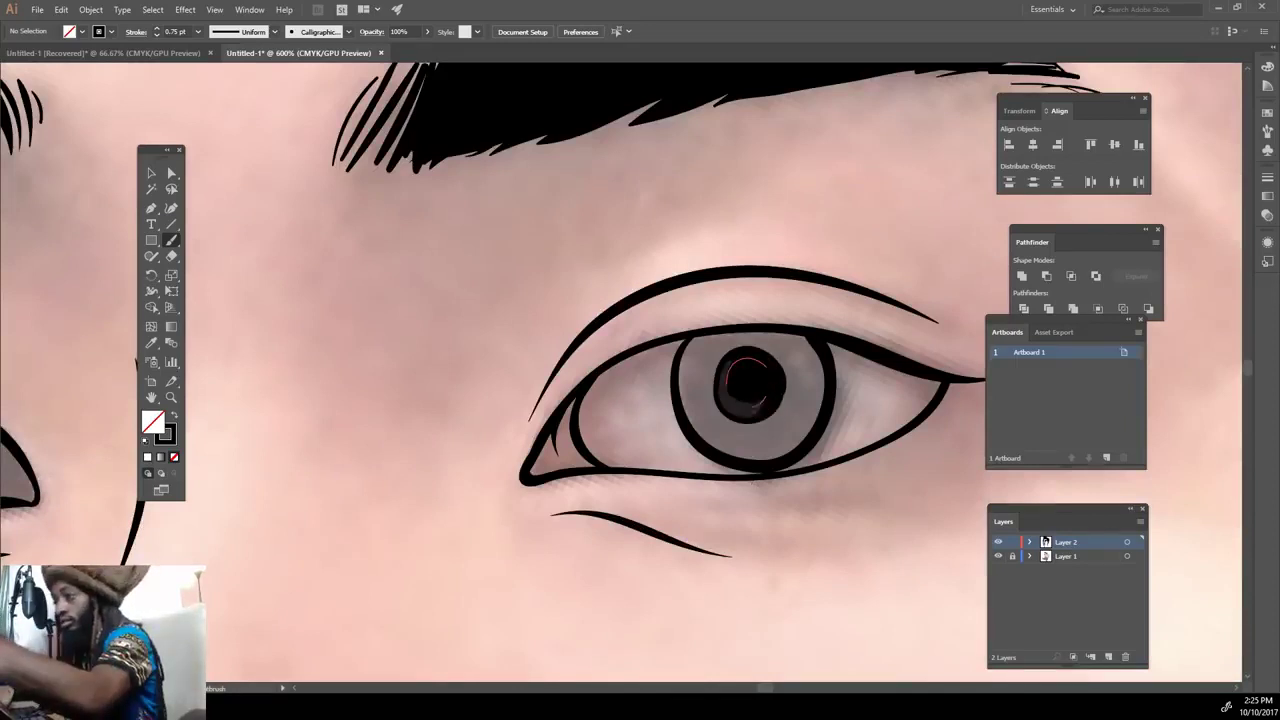
Redraw the pupil as a ring inside the iris and copy it into the other eye.
key("ctrl+0")
key("ctrl+equal")
key("ctrl+equal")
key("ctrl+z")
key("ctrl+equal")
key("ctrl+equal")
mouse_move(689, 370)
left_mouse_down()
mouse_move(572, 392)
mouse_move(604, 366)
mouse_move(712, 430)
mouse_move(590, 480)
mouse_move(634, 534)
left_mouse_up()
key("ctrl+minus")
key("ctrl+minus")
key("ctrl+minus")
left_click_drag(835, 385, 297, 431)
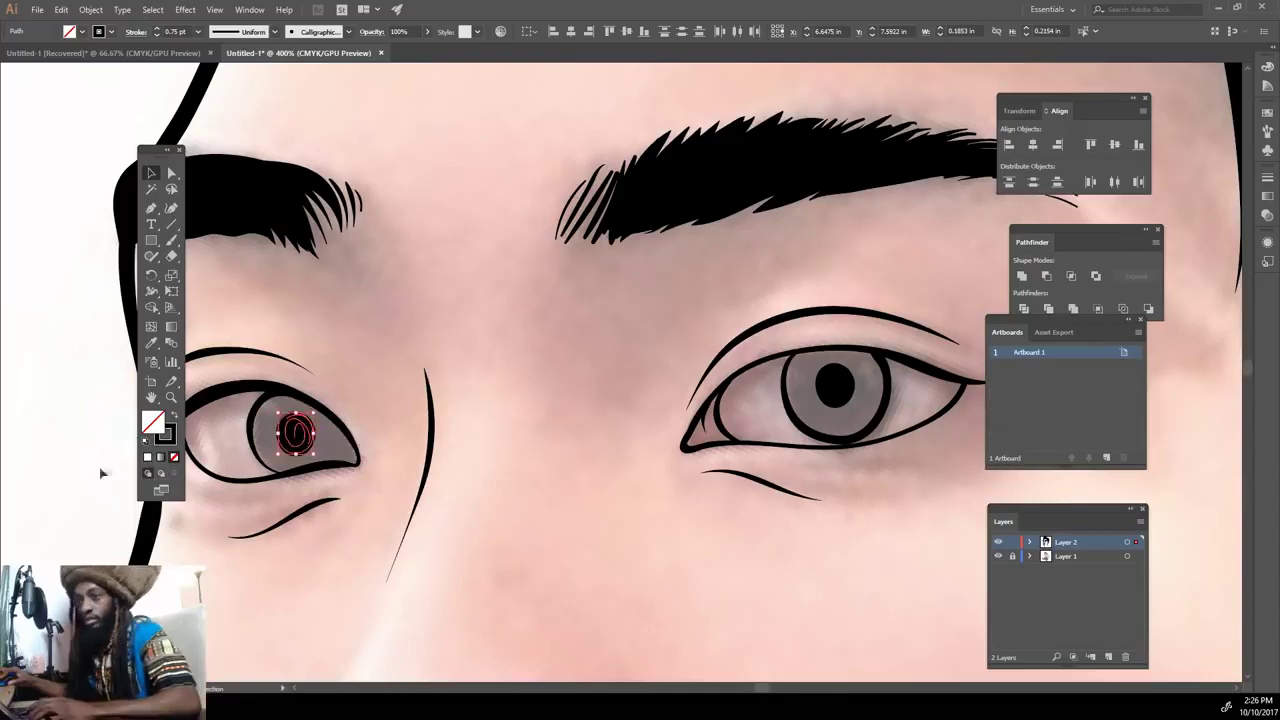
Extend the left eye's eyeliner wing and thicken the face outline beside it.
key("ctrl+plus")
key("ctrl+shift+a")
key("b")
left_click_drag(372, 496, 530, 410)
left_click_drag(405, 628, 350, 130)
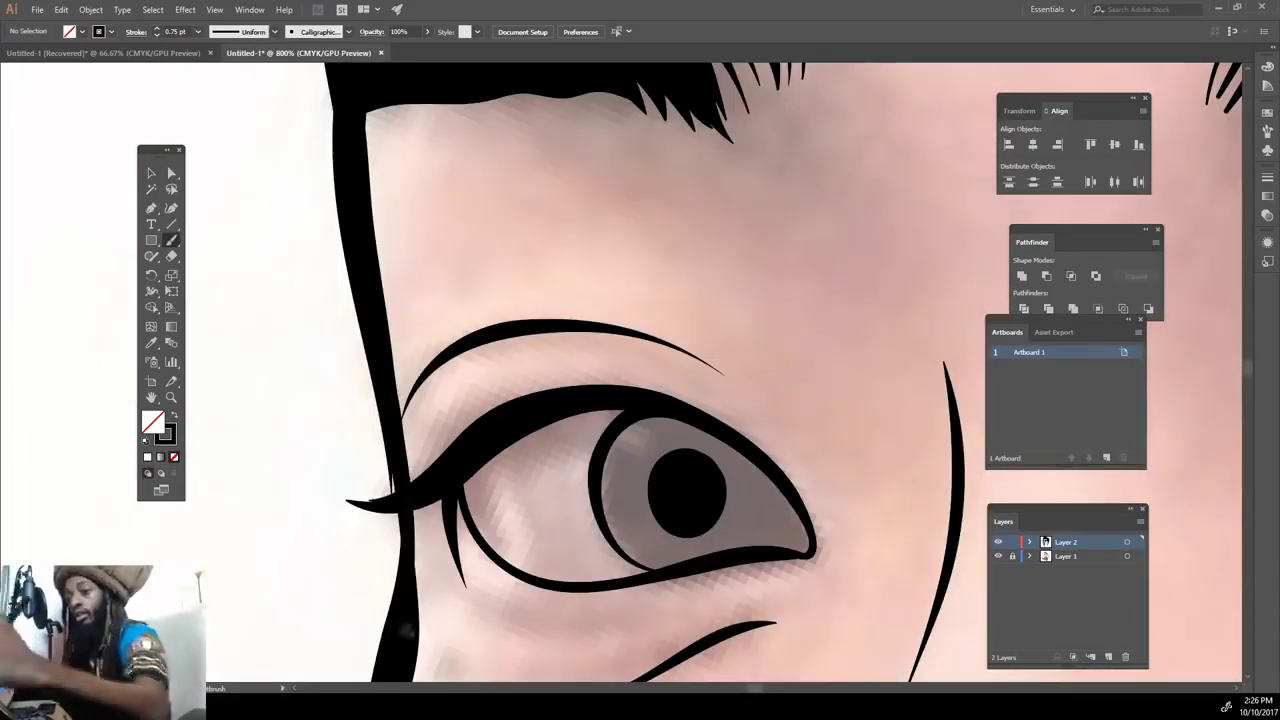
key("ctrl+minus")
key("ctrl+minus")
key("ctrl+minus")
key("ctrl+minus")
key("ctrl+minus")
key("ctrl+minus")
left_click(997, 556)
scroll(800, 520, "up", 2)
Remove the bottom neck stroke and paint a dripping line along the neck base.
scroll(894, 567, "up", 1)
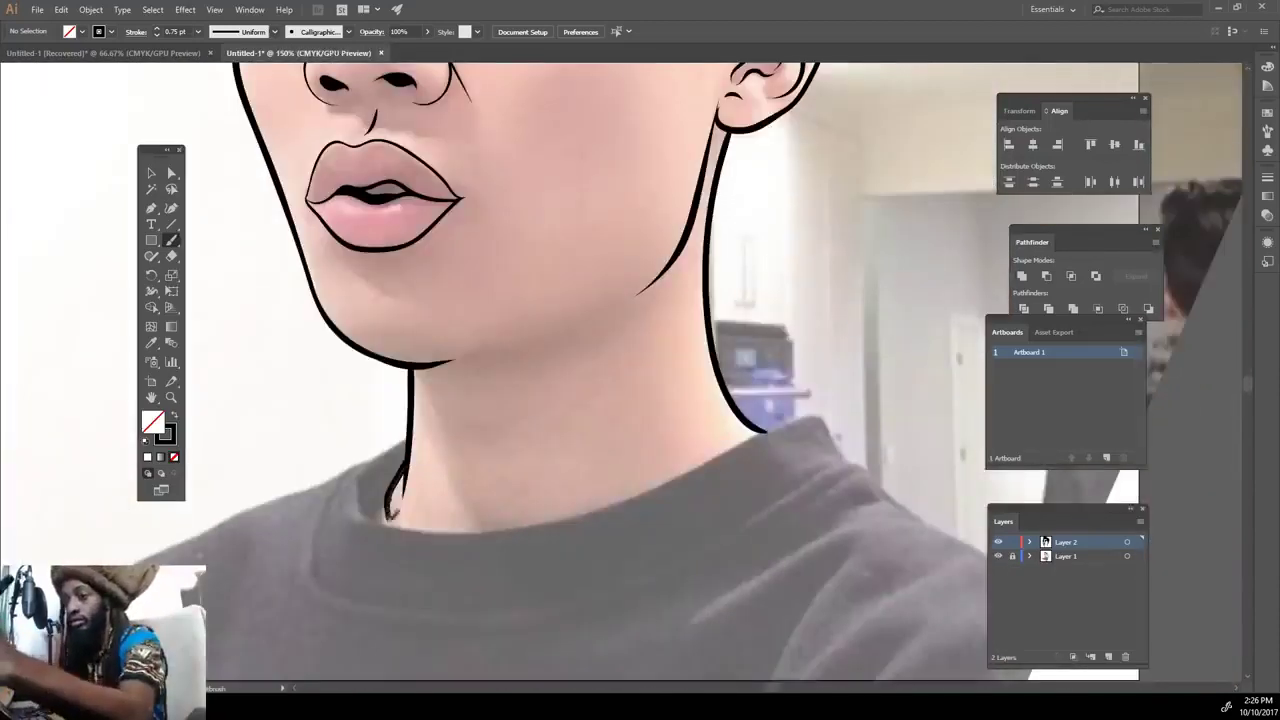
key("ctrl+z")
scroll(500, 523, "up", 1)
scroll(500, 523, "up", 1)
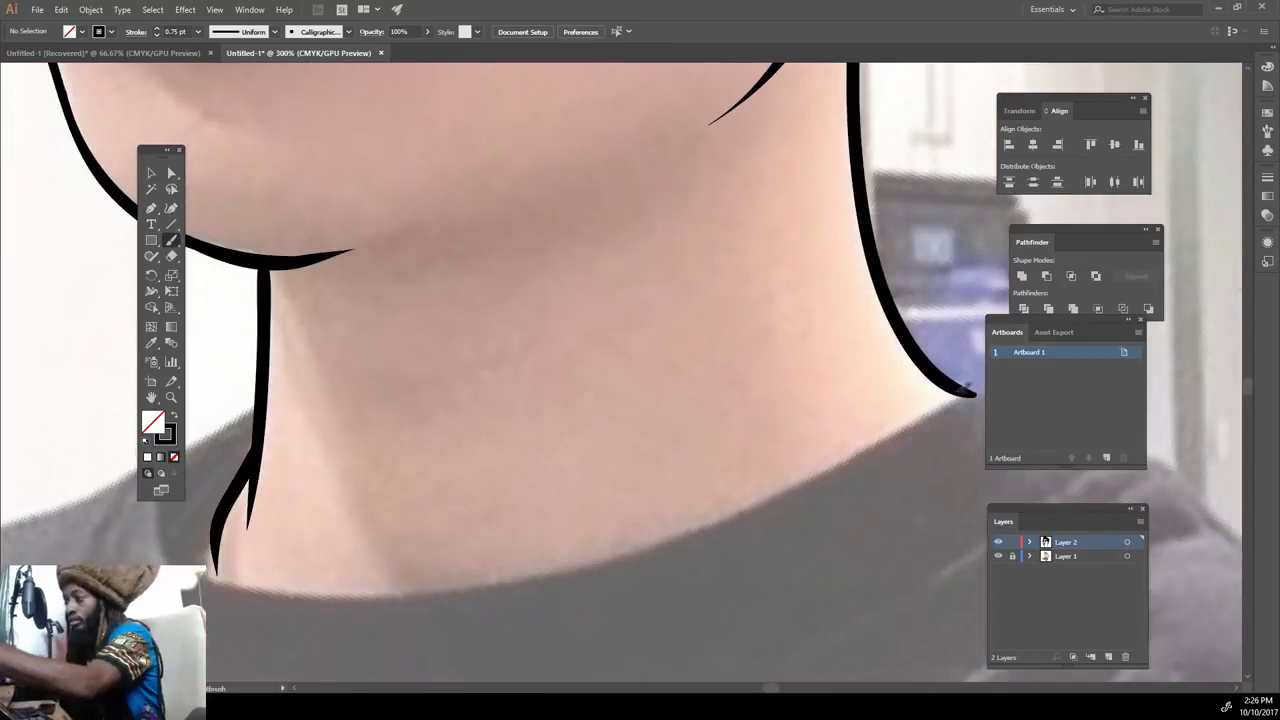
mouse_move(876, 462)
left_mouse_down()
mouse_move(697, 475)
mouse_move(338, 420)
mouse_move(222, 342)
left_mouse_up()
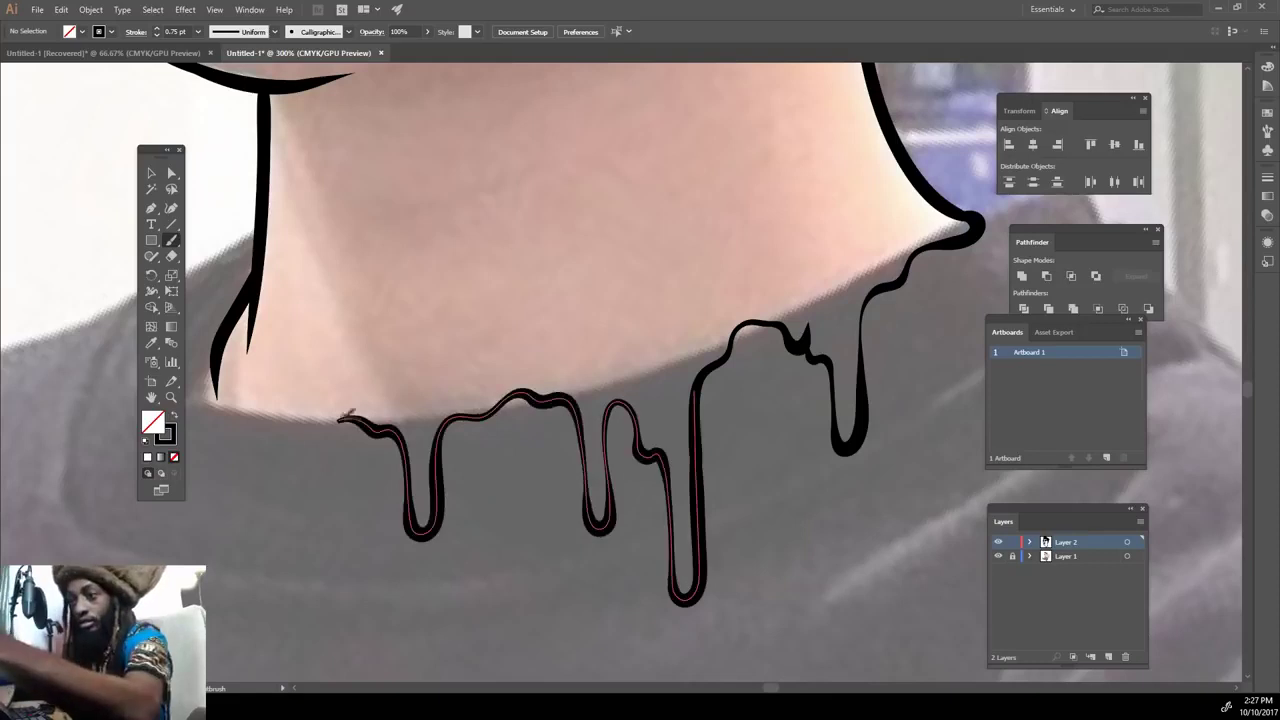
scroll(222, 342, "down", 2)
left_click_drag(731, 578, 742, 450)
Zoom to fit the artboard and hide the reference photo layer.
scroll(742, 450, "down", 3)
scroll(683, 508, "up", 2)
scroll(683, 508, "up", 2)
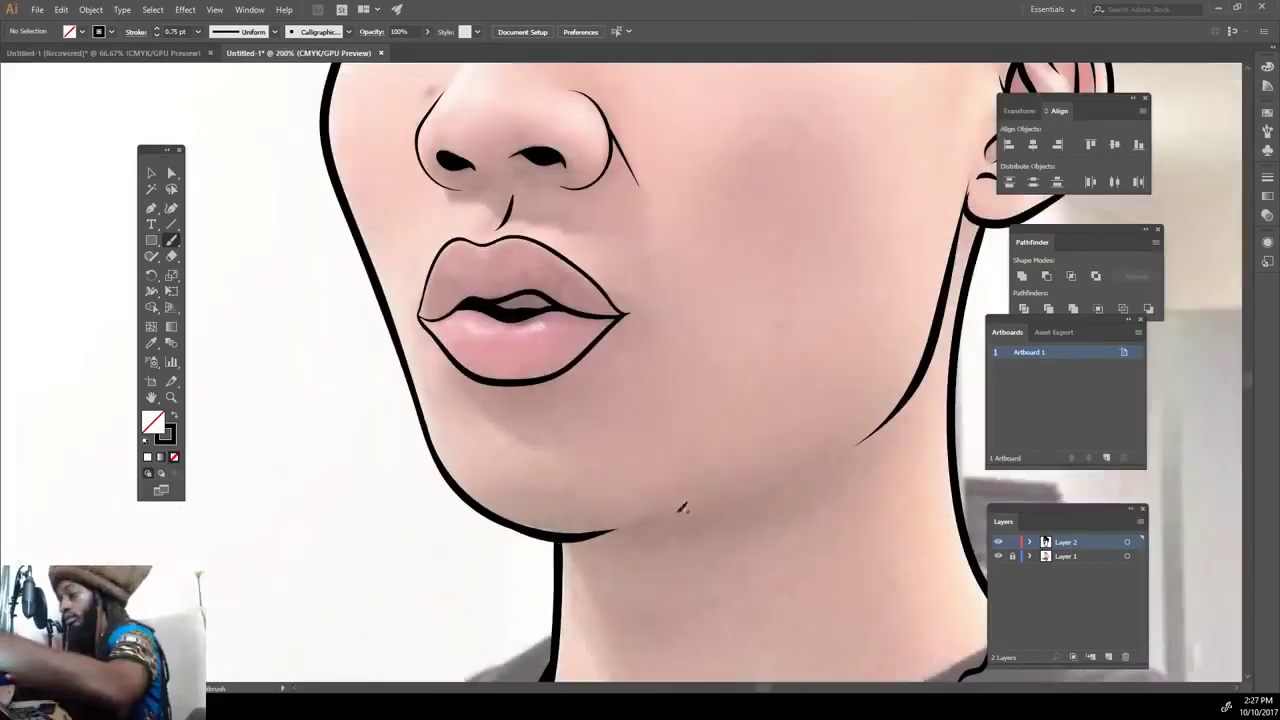
key("ctrl+0")
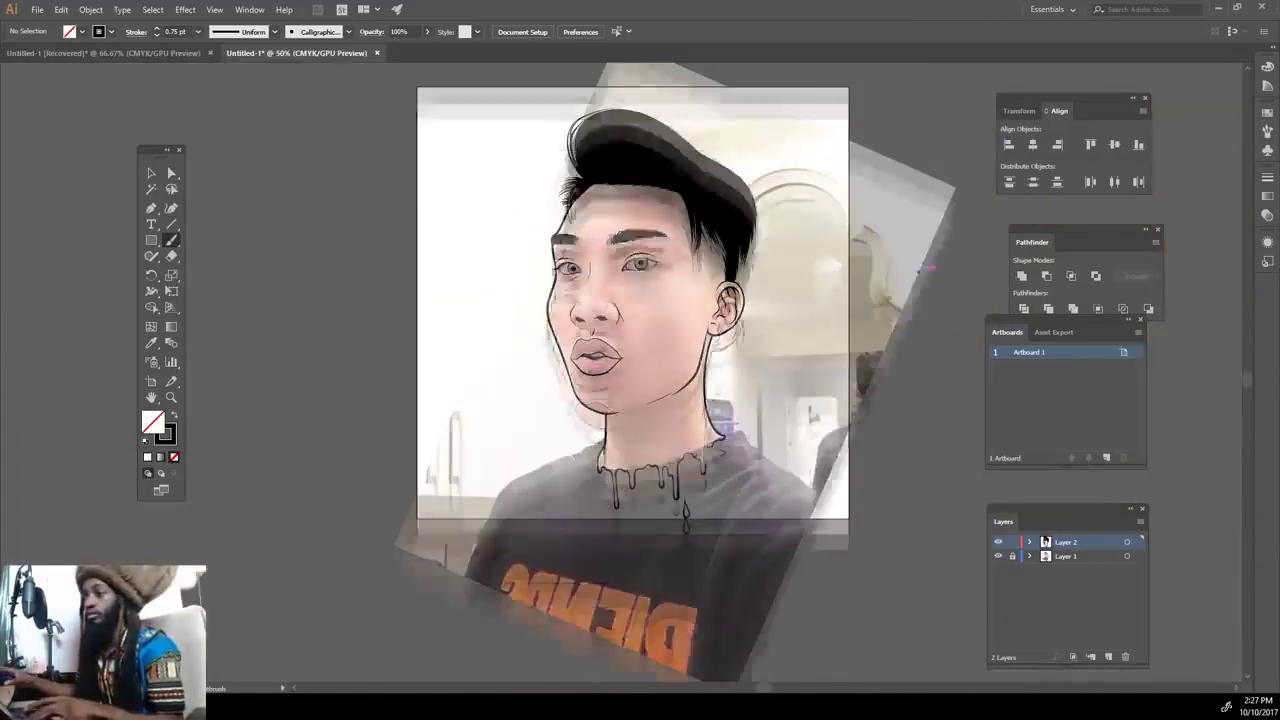
left_click(997, 556)
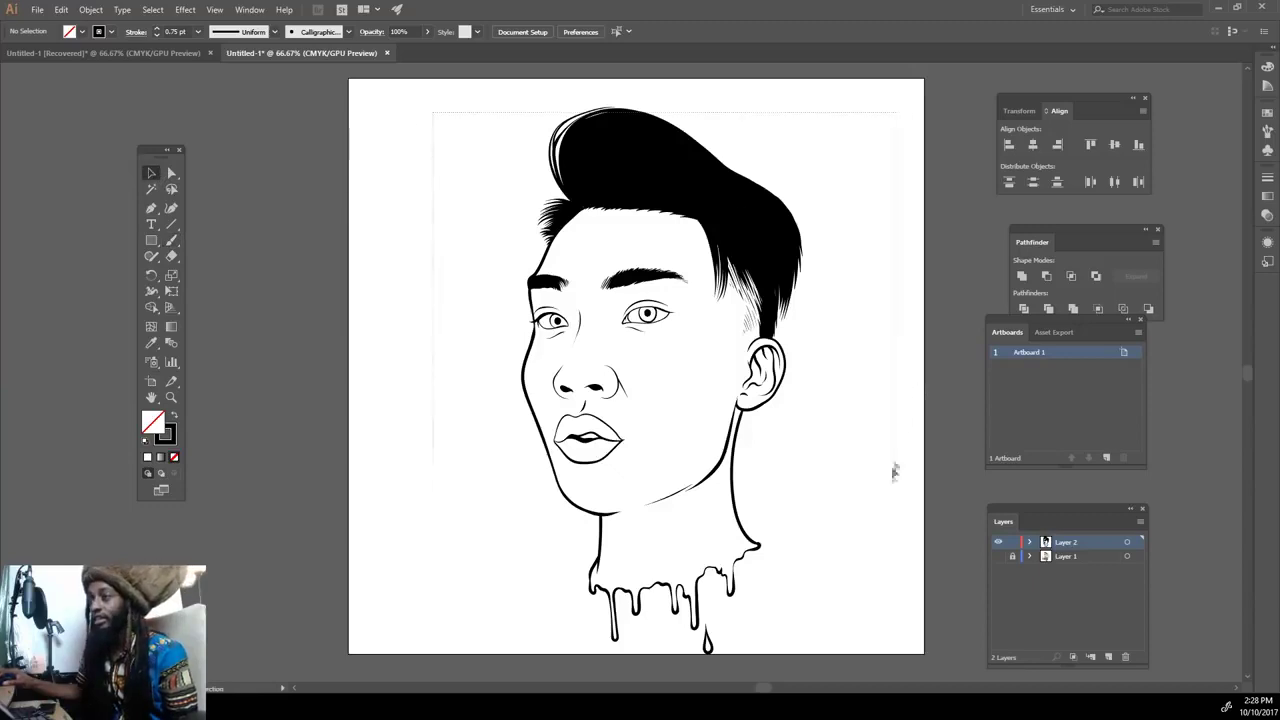
Expand the line art's appearance, merge it with Pathfinder, and nudge the face slightly up-left.
left_click_drag(900, 678, 435, 147)
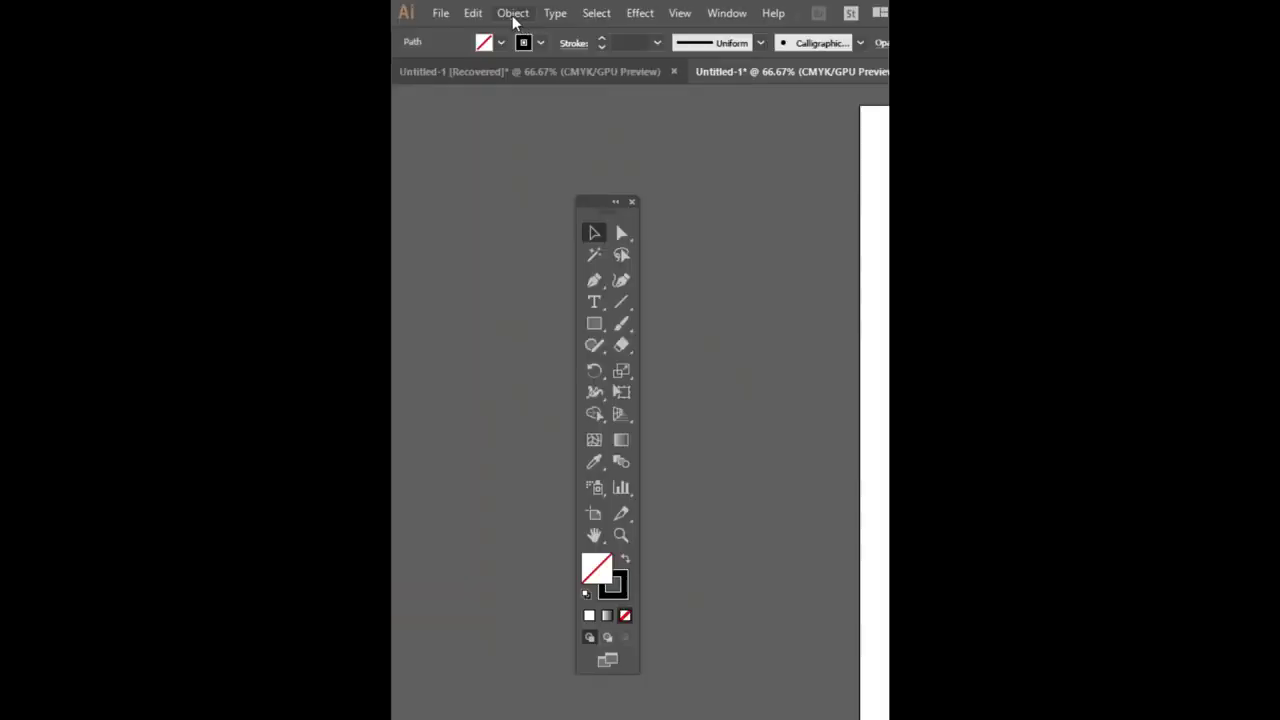
left_click(92, 12)
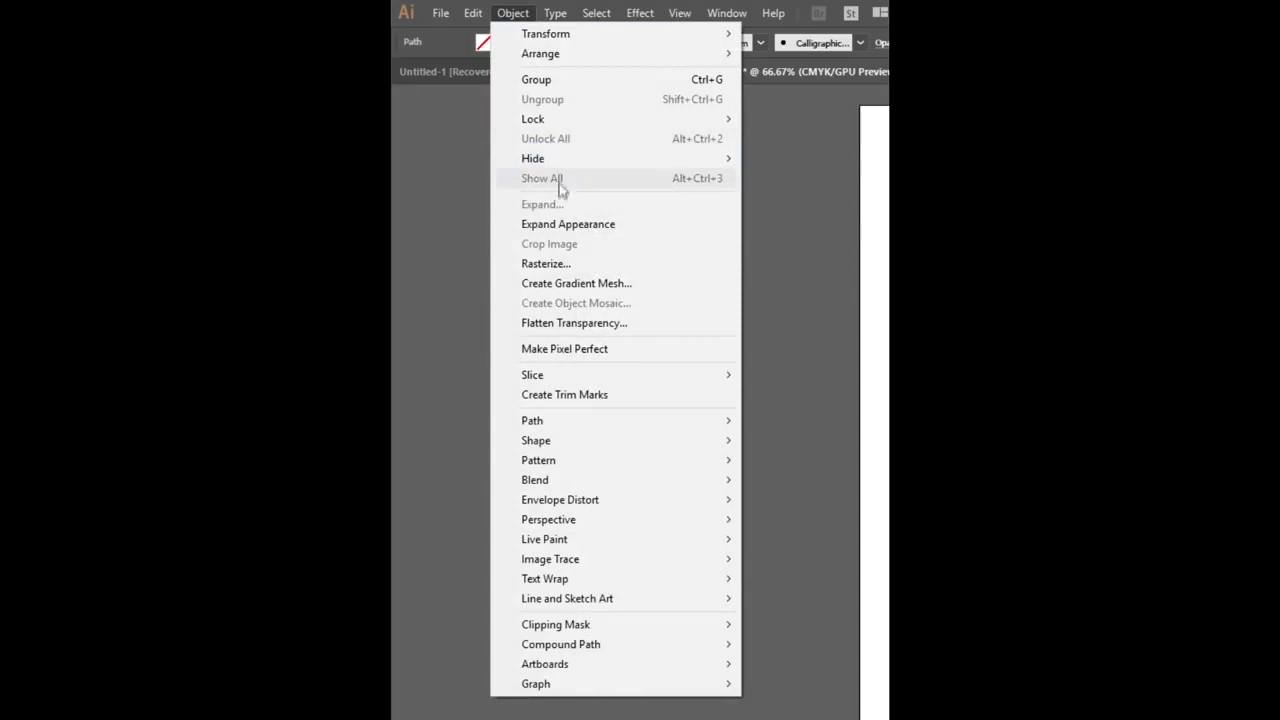
left_click(561, 225)
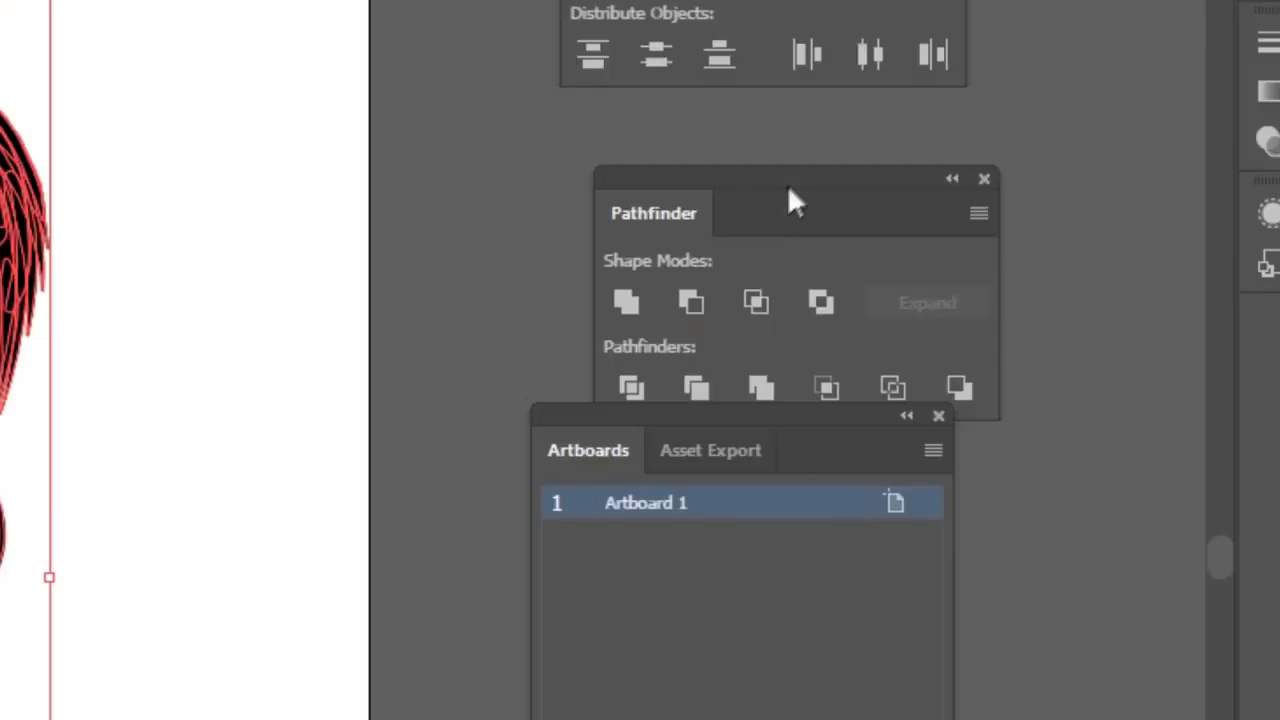
left_click_drag(1084, 230, 1052, 221)
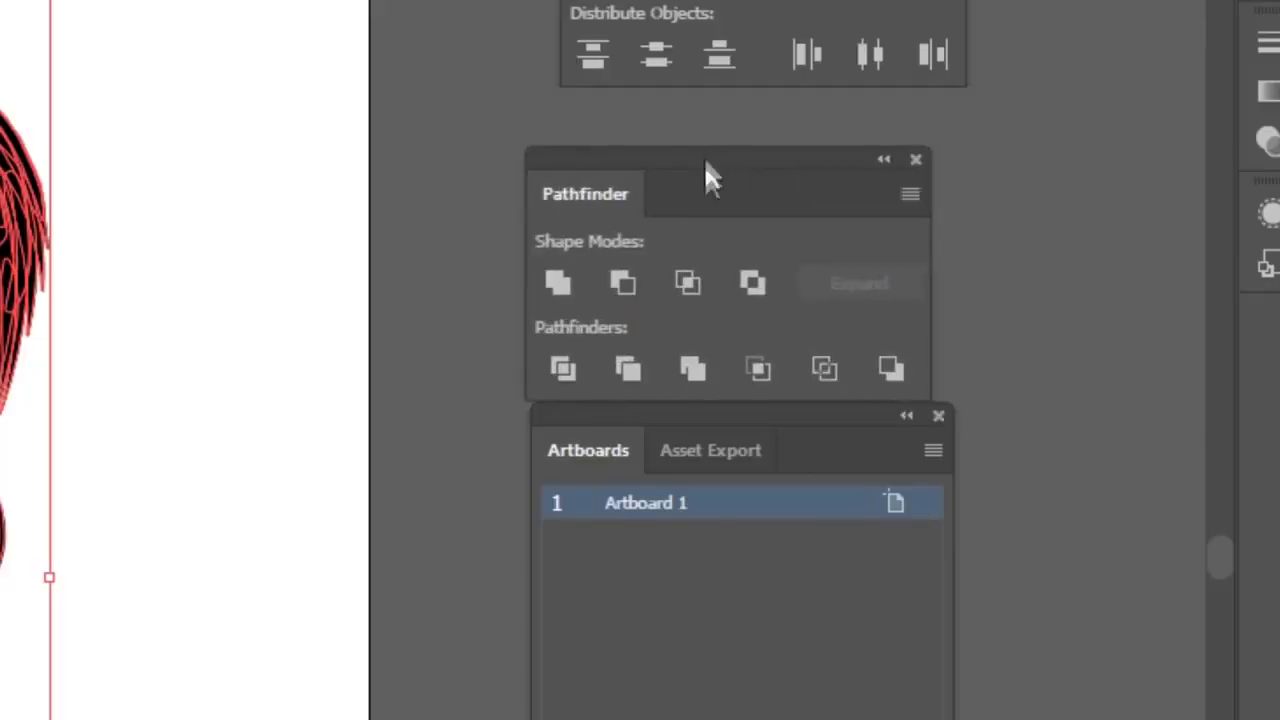
left_click(692, 366)
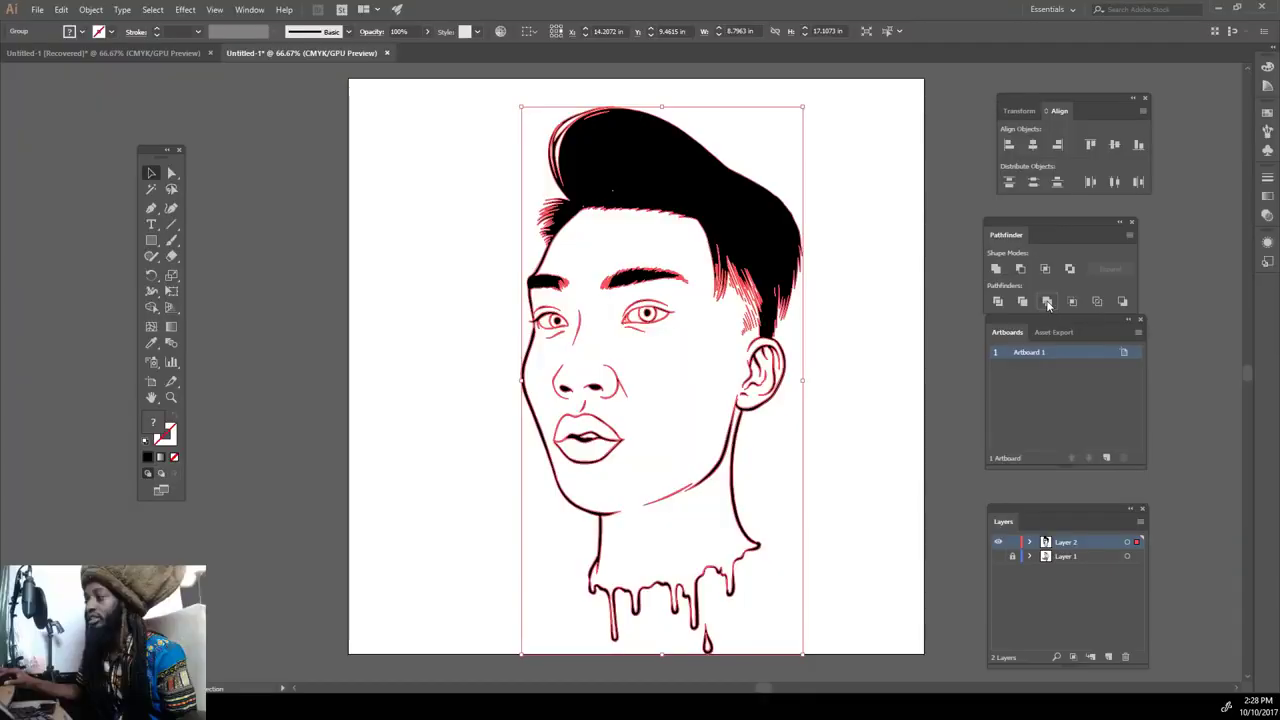
left_click(912, 249)
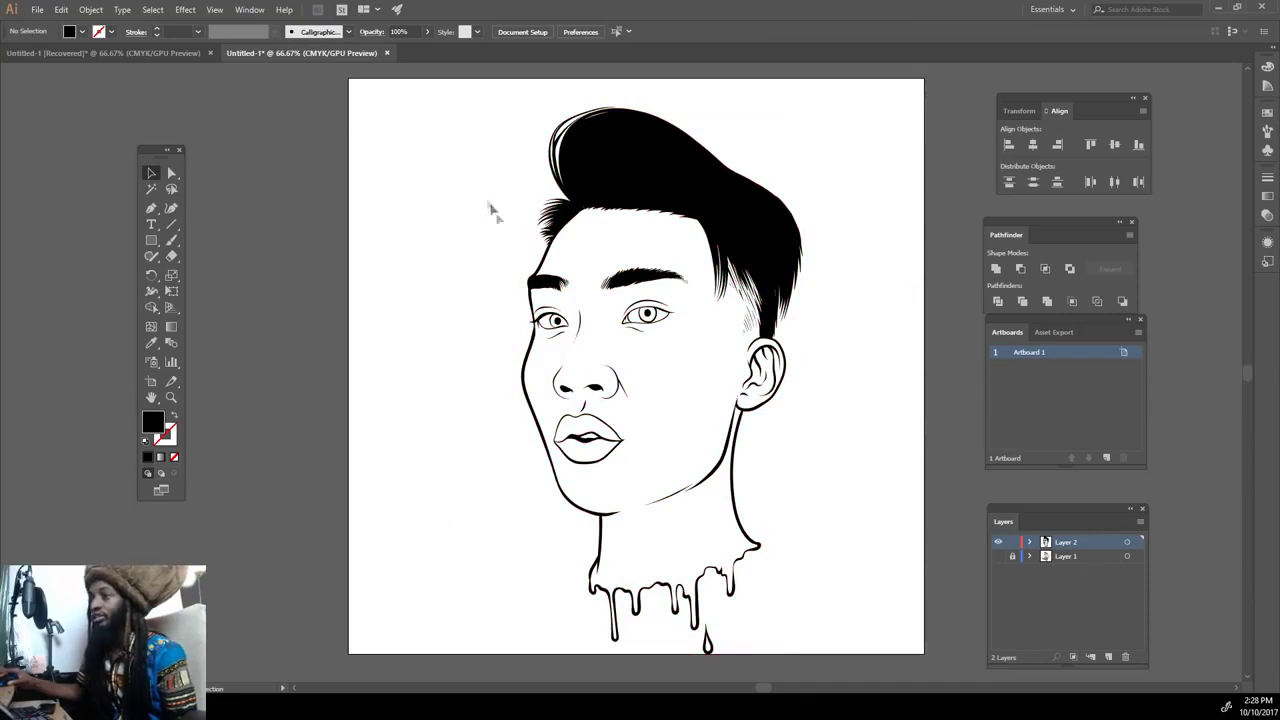
mouse_move(468, 97)
left_mouse_down()
mouse_move(926, 650)
mouse_move(926, 682)
left_mouse_up()
left_click_drag(746, 245, 738, 223)
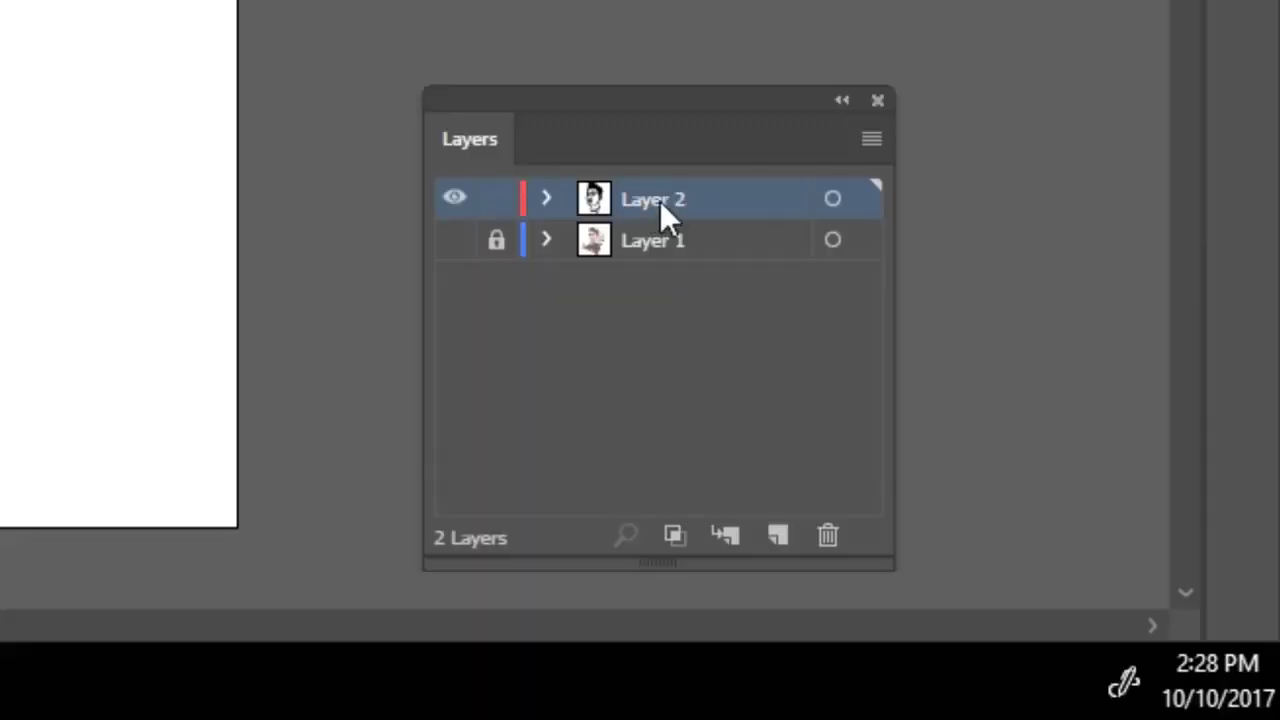
Duplicate Layer 2 as a locked Layer 2 copy and make Layer 2 active.
left_click_drag(1068, 548, 1109, 659)
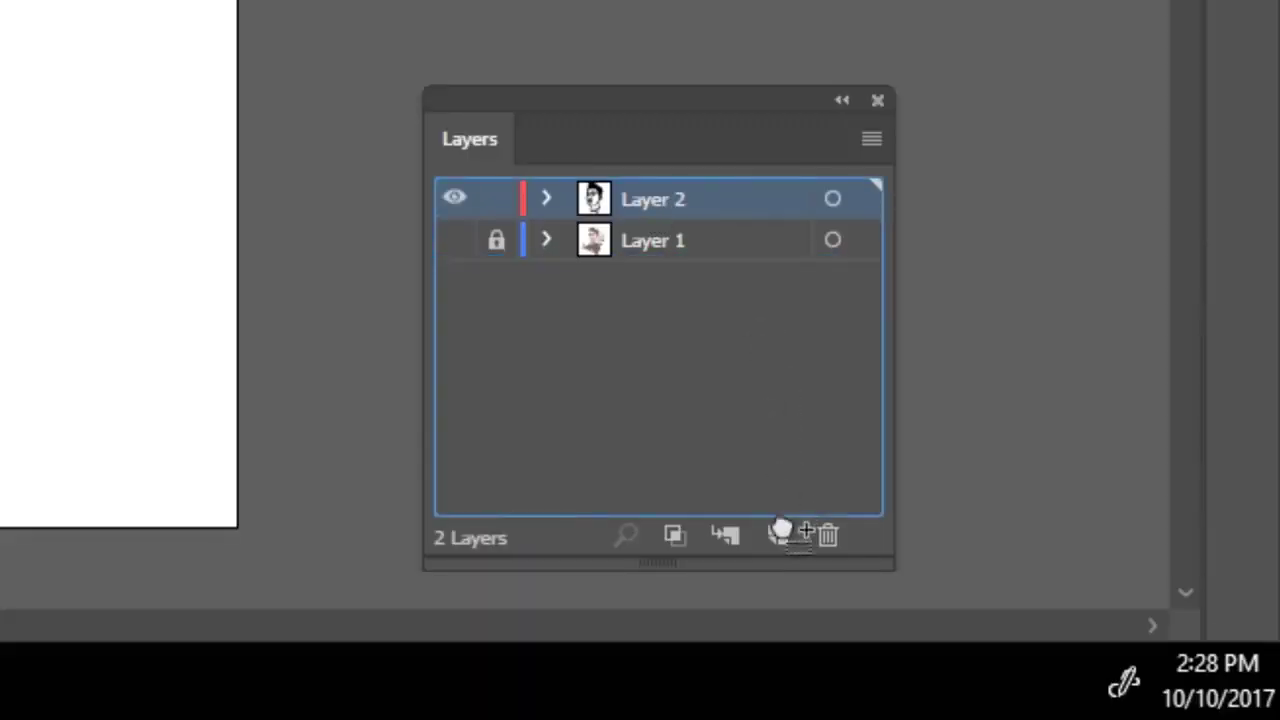
left_click_drag(780, 540, 783, 540)
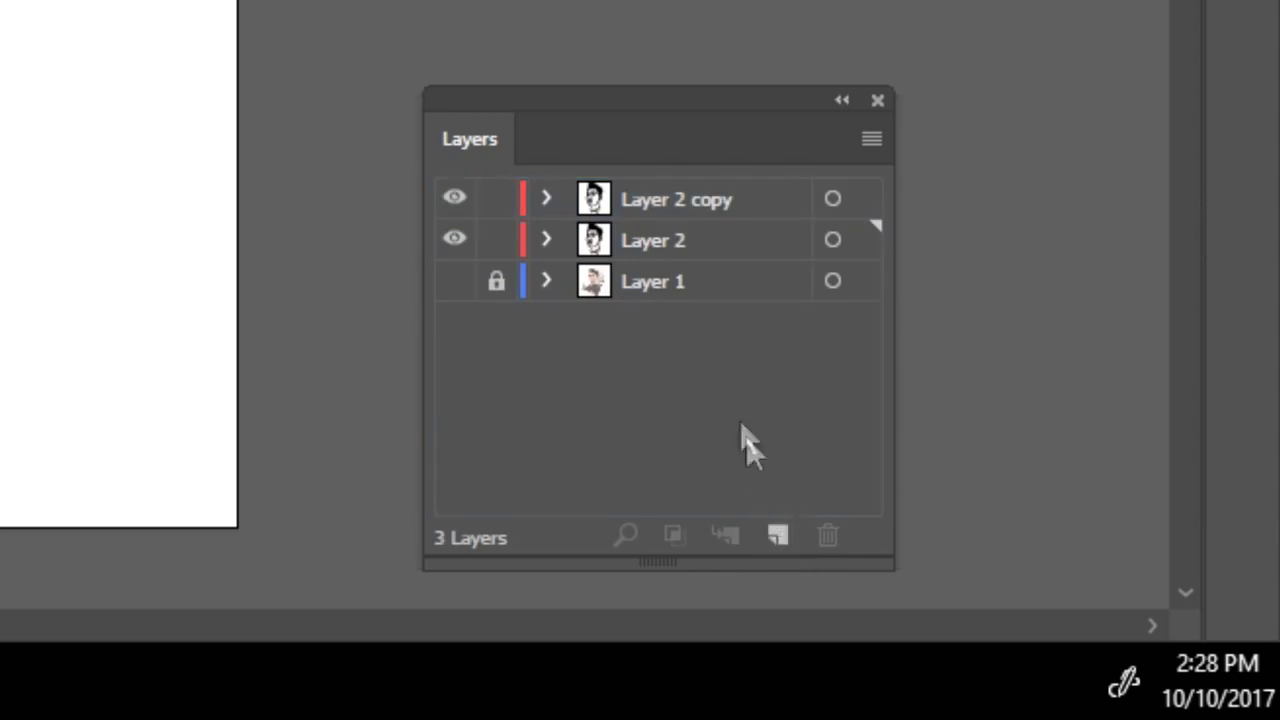
left_click(497, 200)
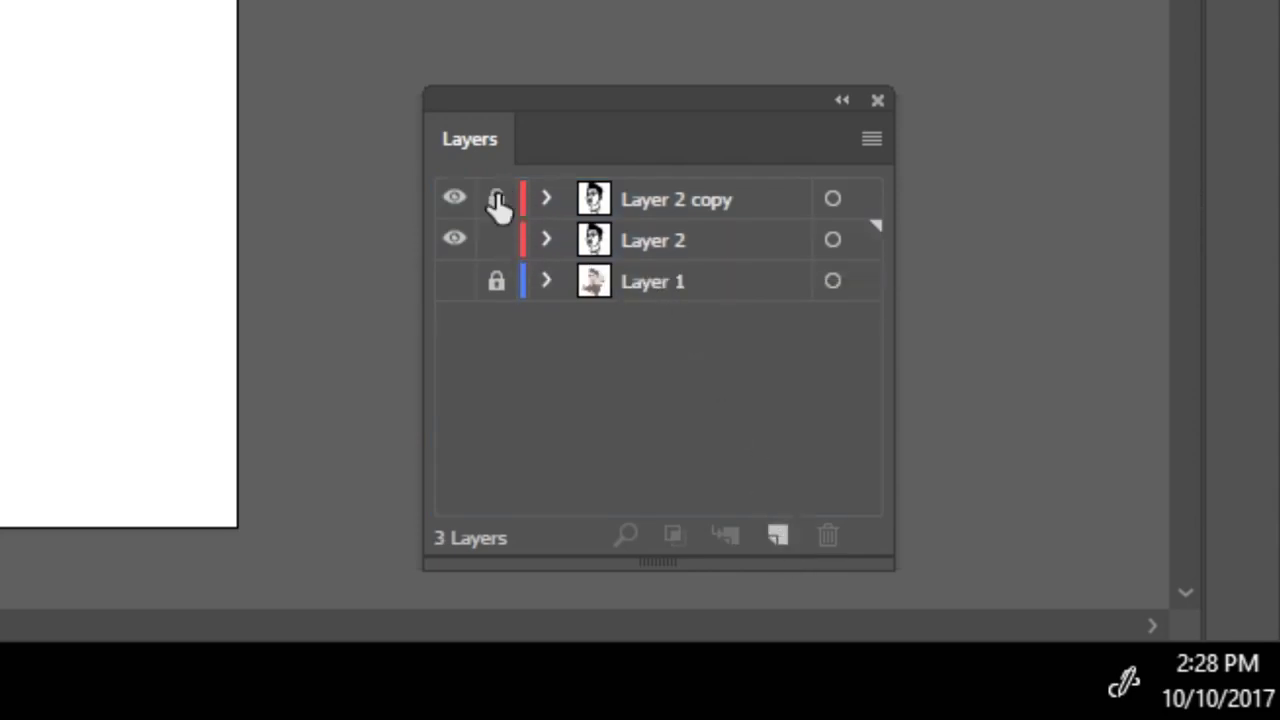
left_click(646, 252)
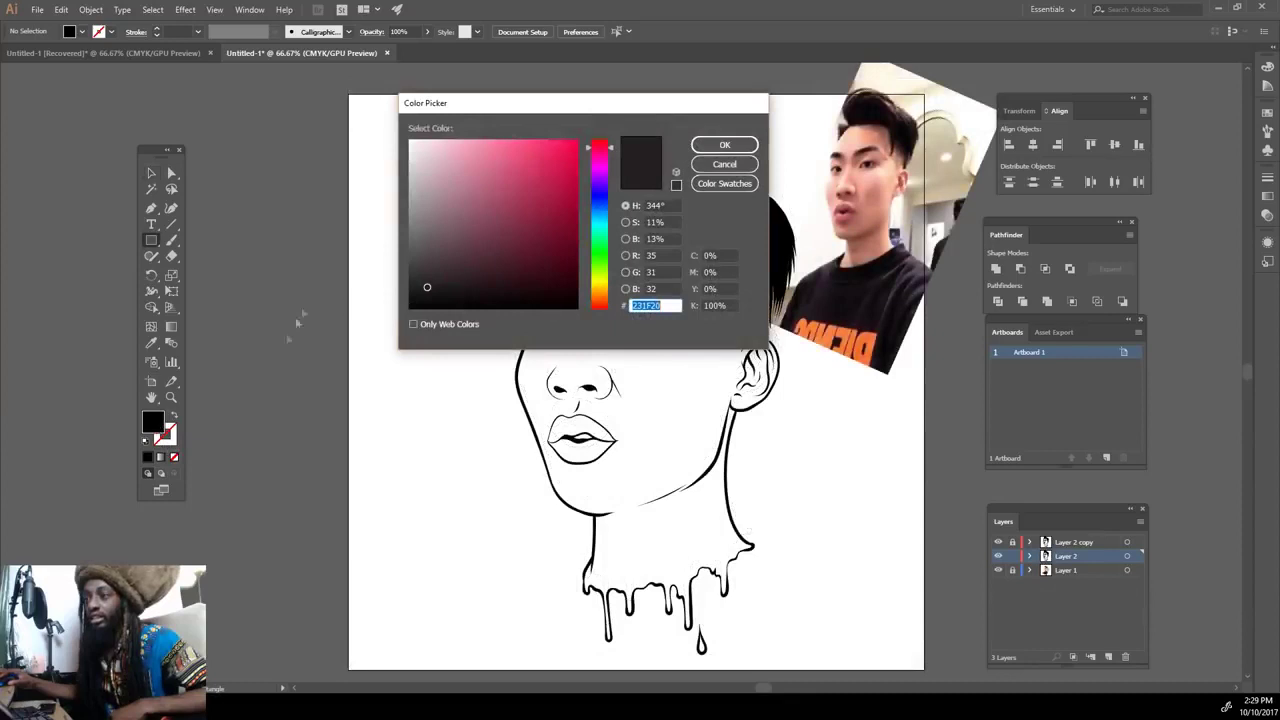
Choose an orange hue and light peach FFD6BB as the fill in the Color Picker.
left_click_drag(449, 366, 478, 419)
left_click(383, 476)
left_click_drag(503, 598, 502, 617)
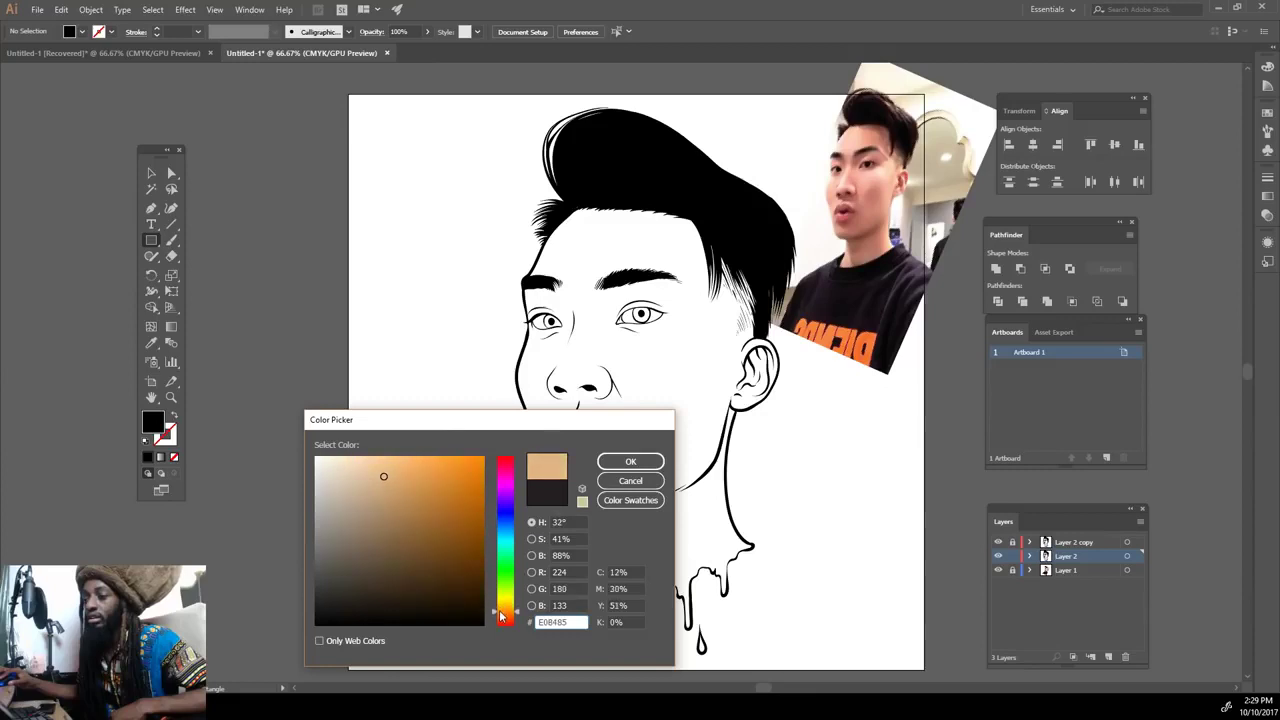
left_click(382, 459)
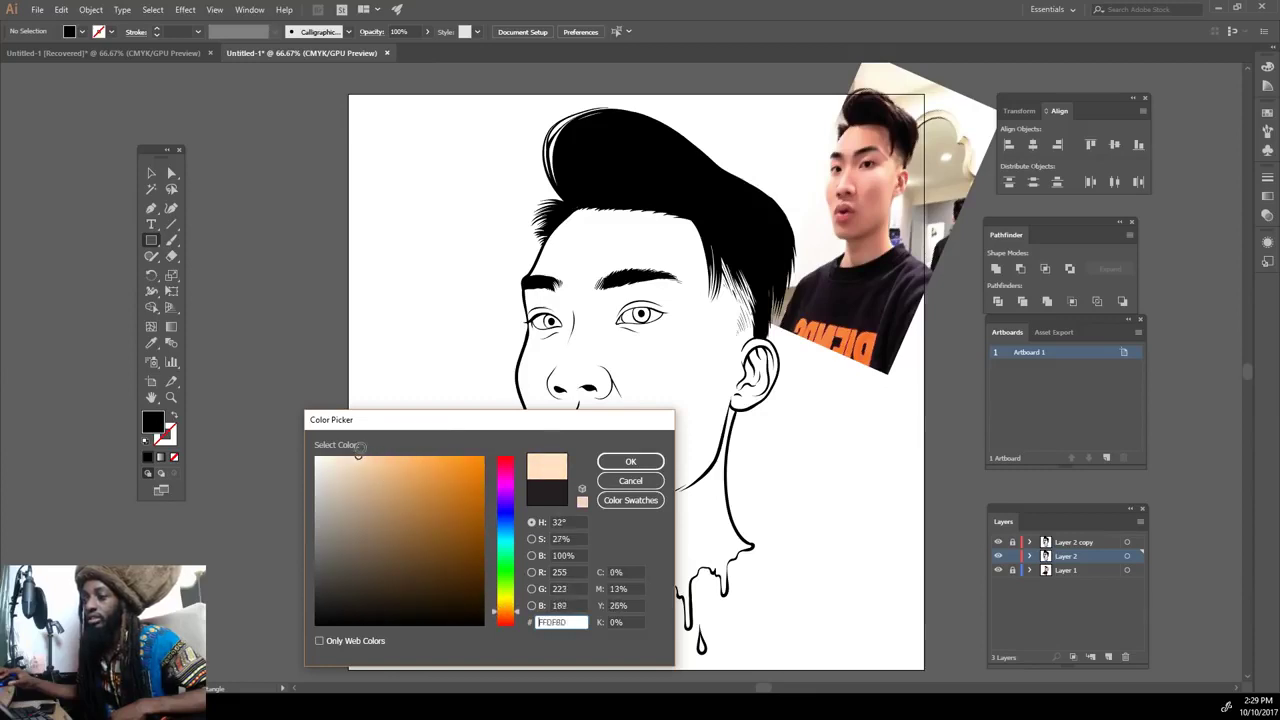
left_click_drag(509, 616, 506, 618)
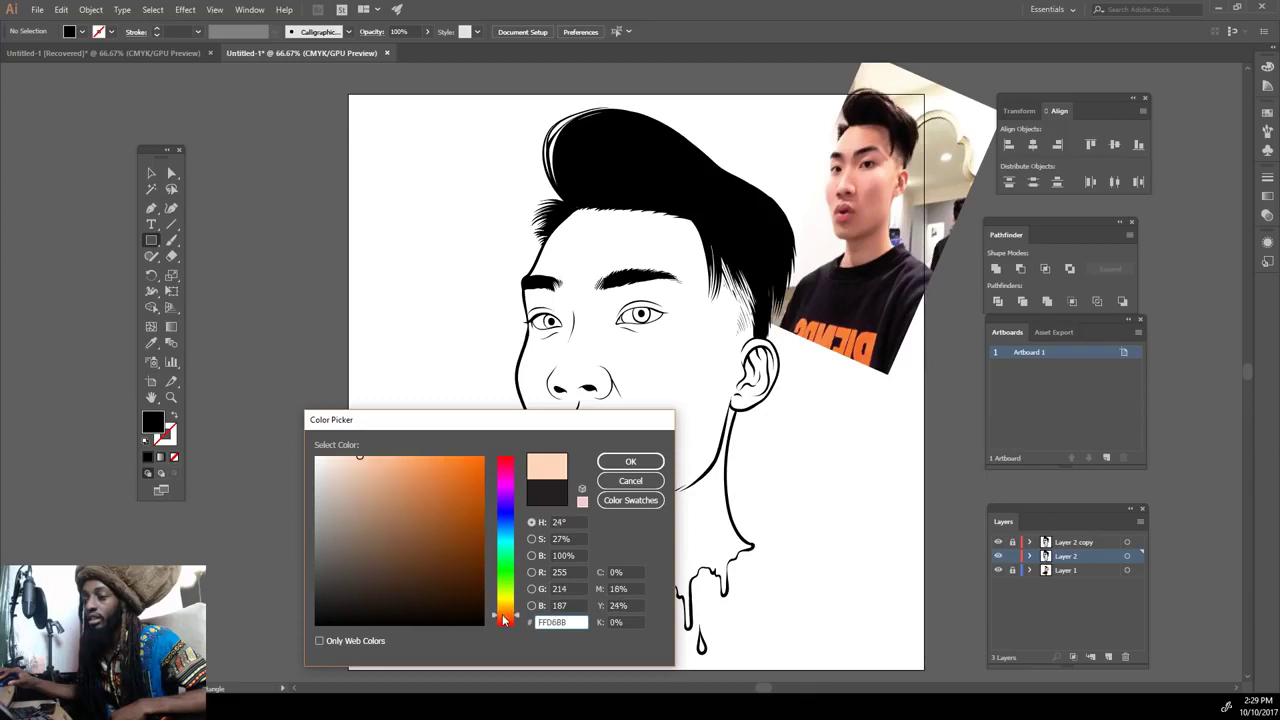
left_click(645, 462)
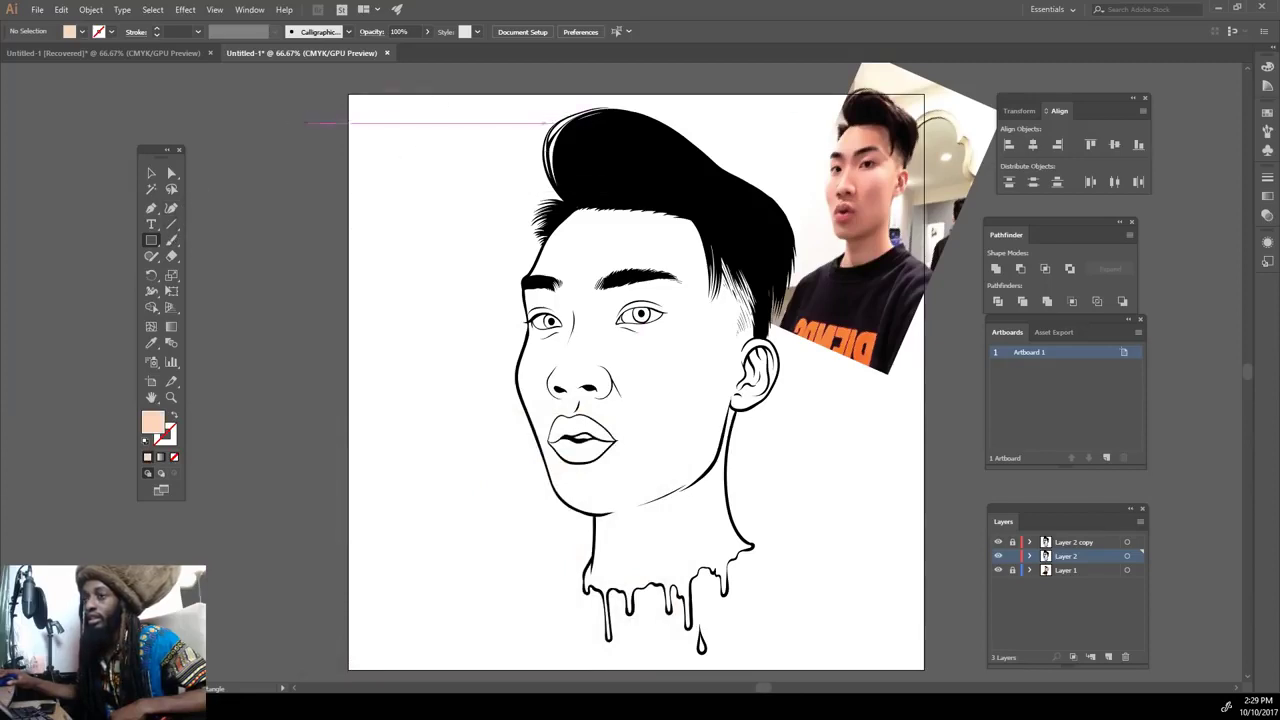
Draw a peach rectangle over the portrait and send it to the back.
left_click_drag(417, 84, 811, 400)
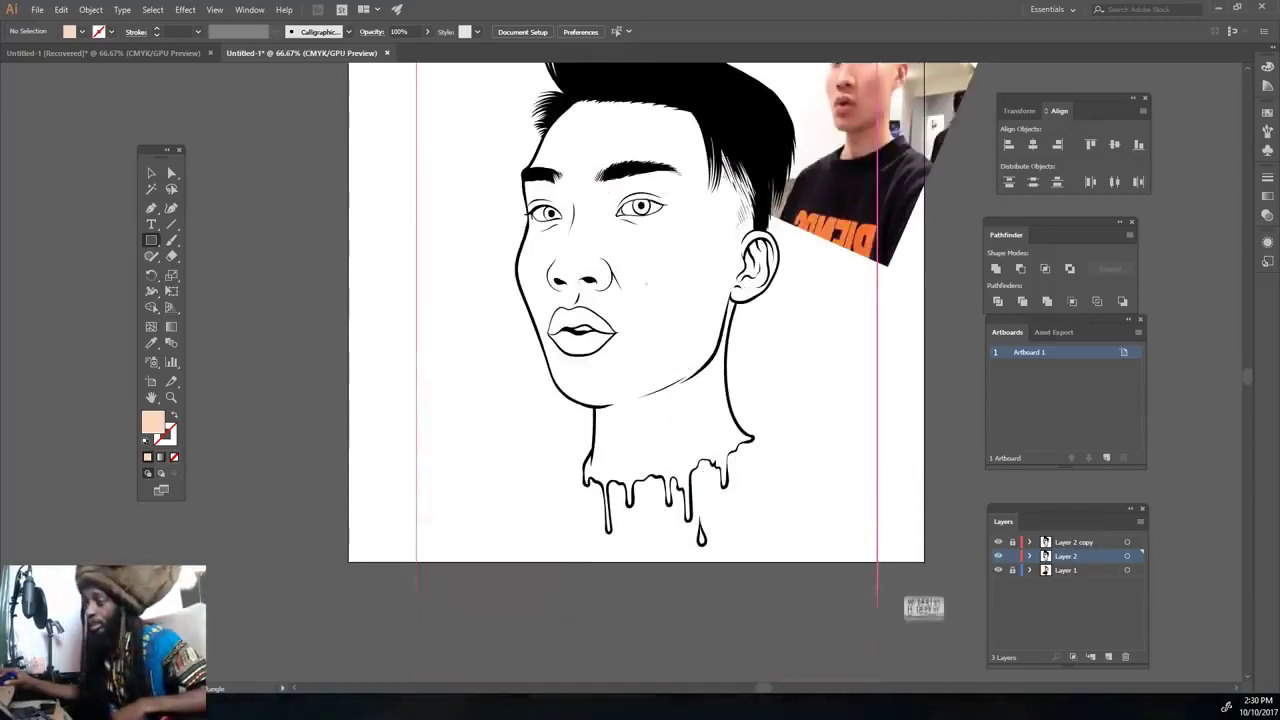
left_click_drag(811, 400, 880, 565)
right_click(465, 145)
mouse_move(540, 351)
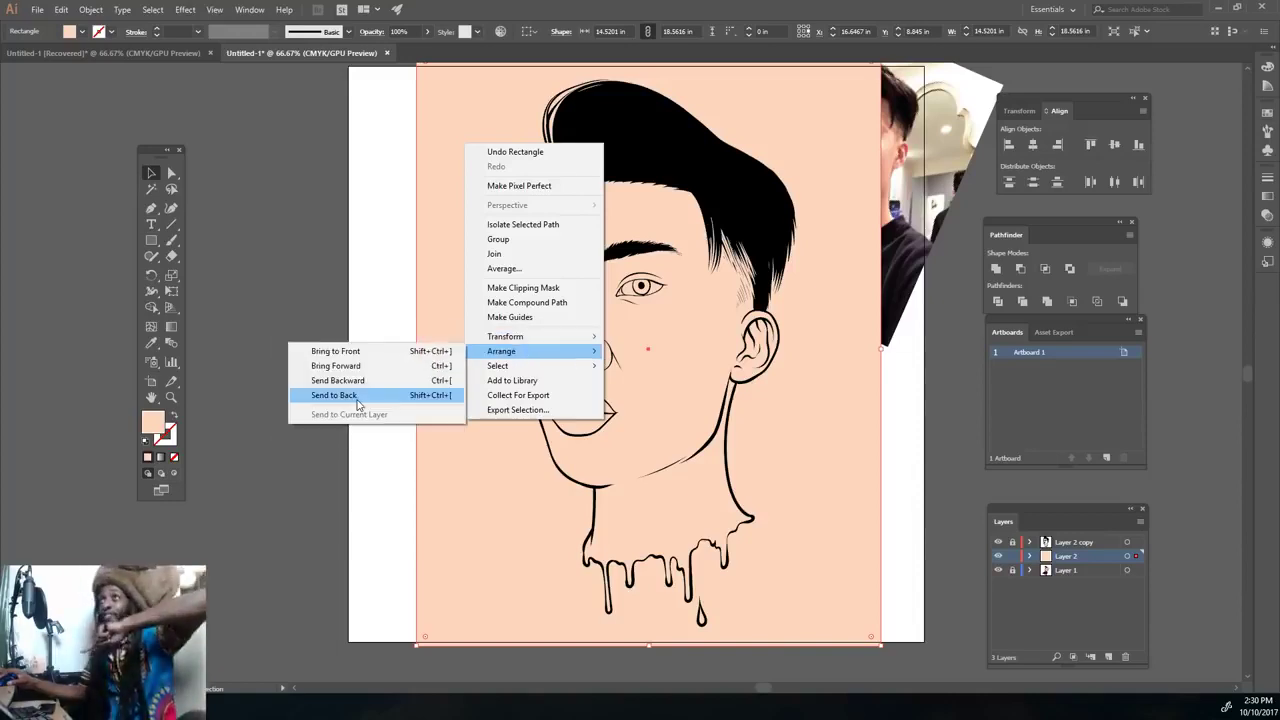
left_click(357, 400)
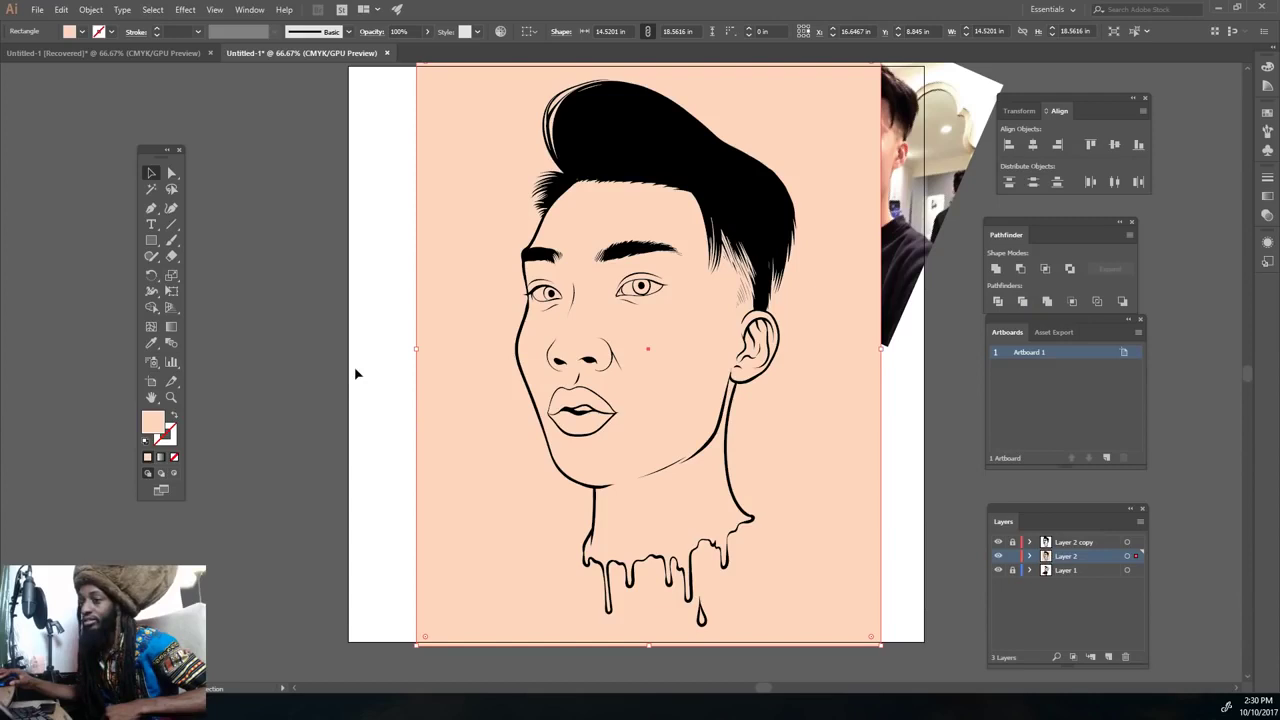
Select all the artwork and combine it with Pathfinder Merge.
left_click(355, 373)
scroll(281, 295, "up", 3)
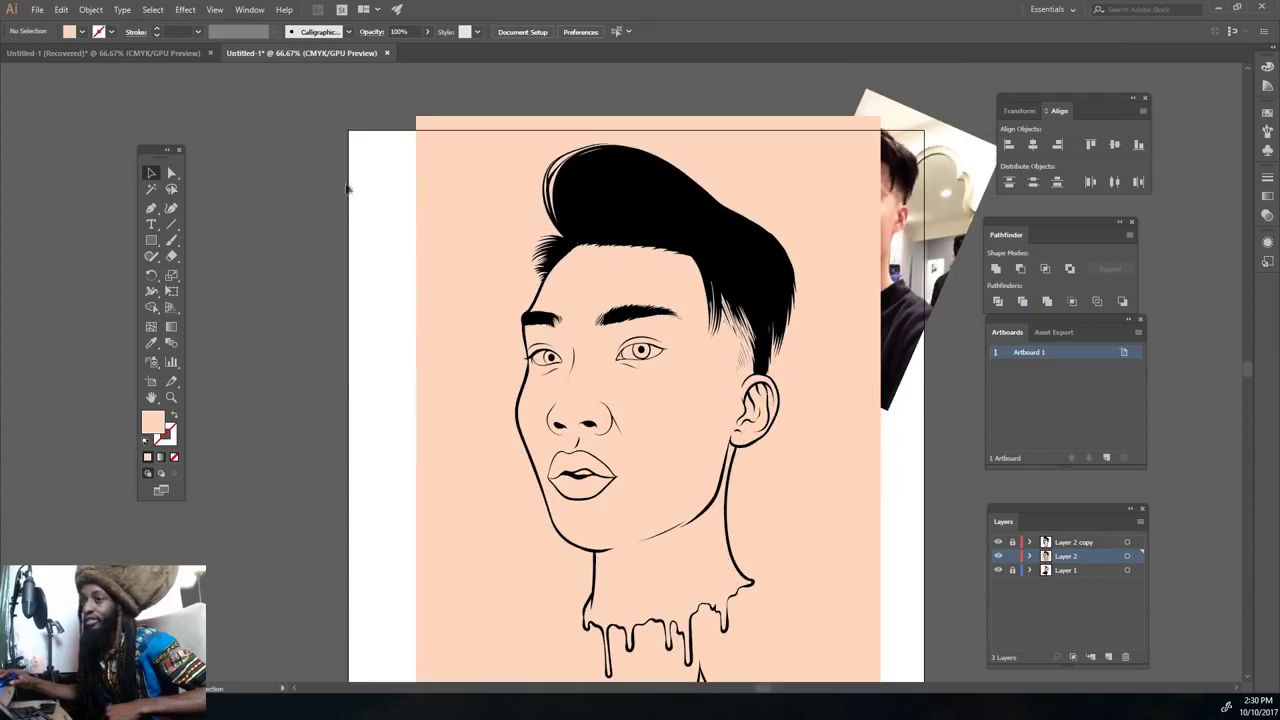
scroll(900, 666, "down", 3)
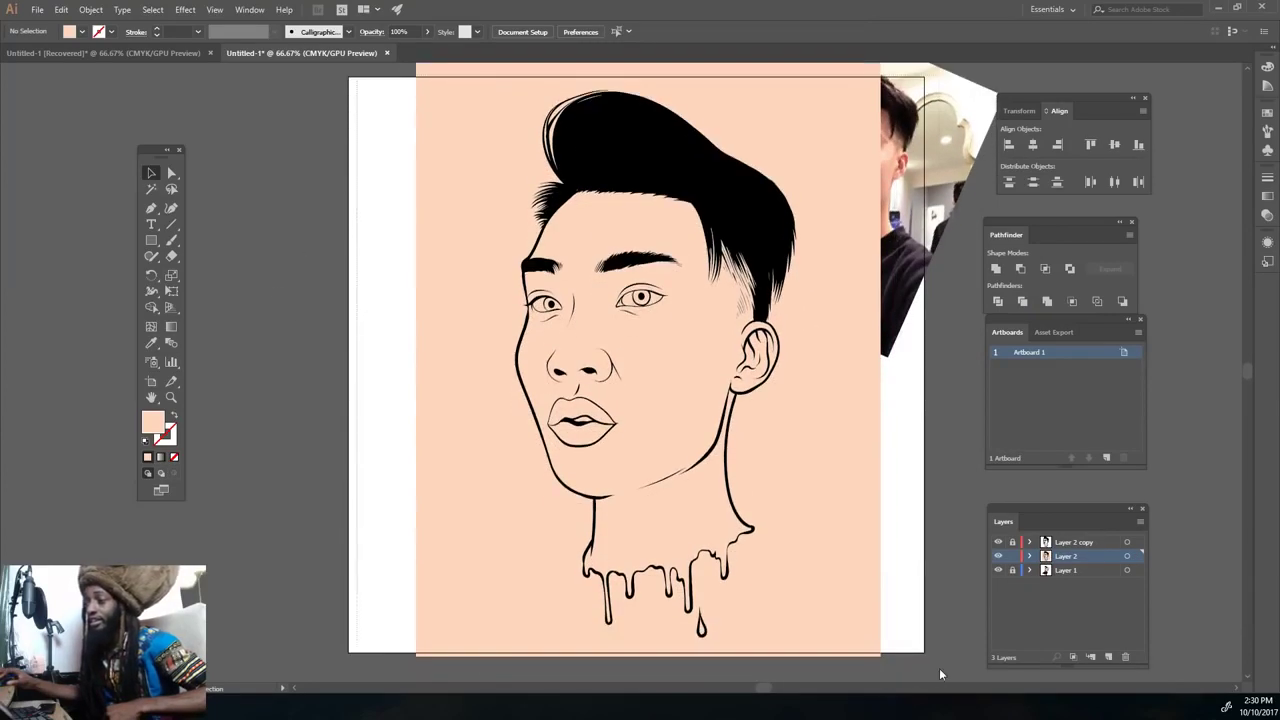
key("ctrl+a")
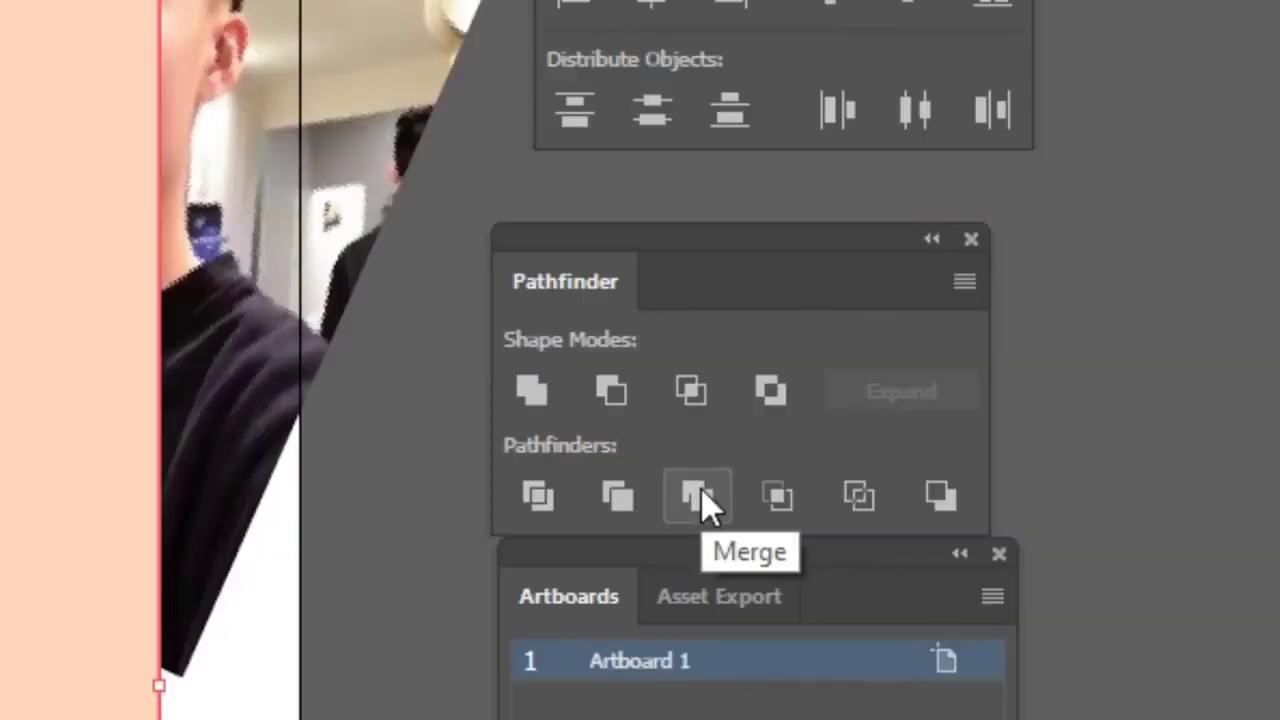
left_click(701, 489)
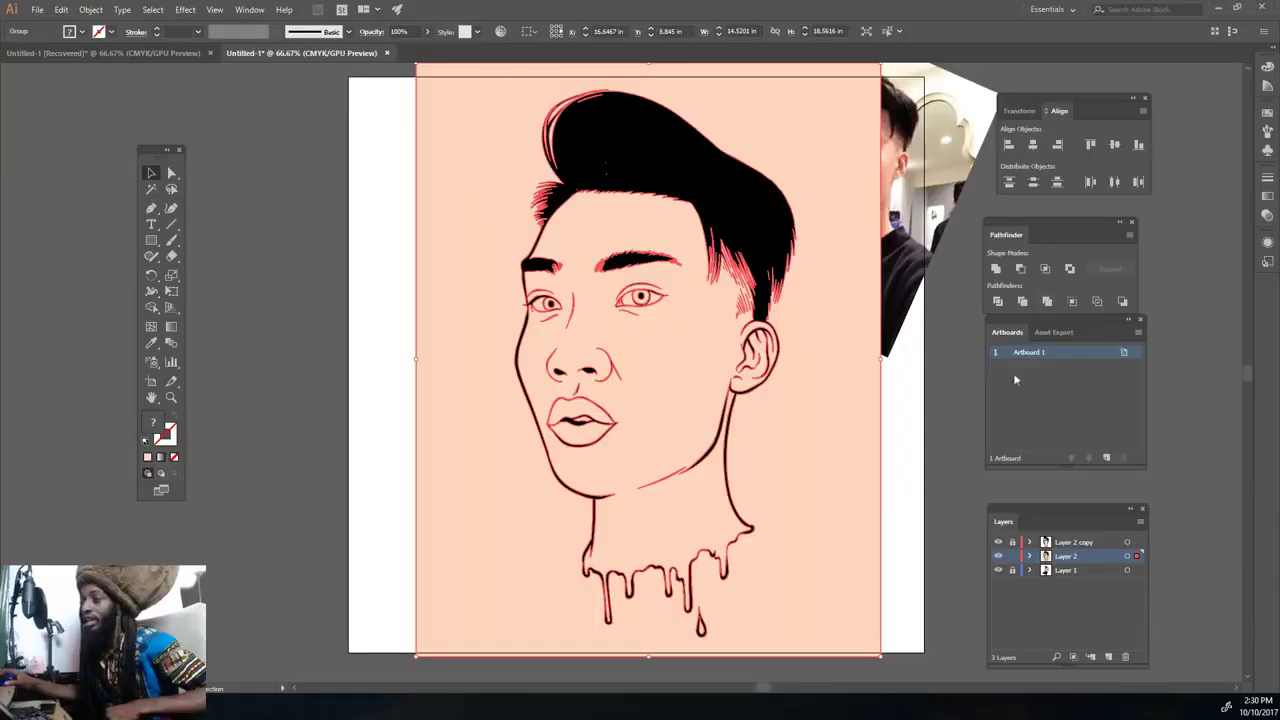
Isolate the merged group, delete the peach background rectangle, and exit isolation mode.
right_click(800, 444)
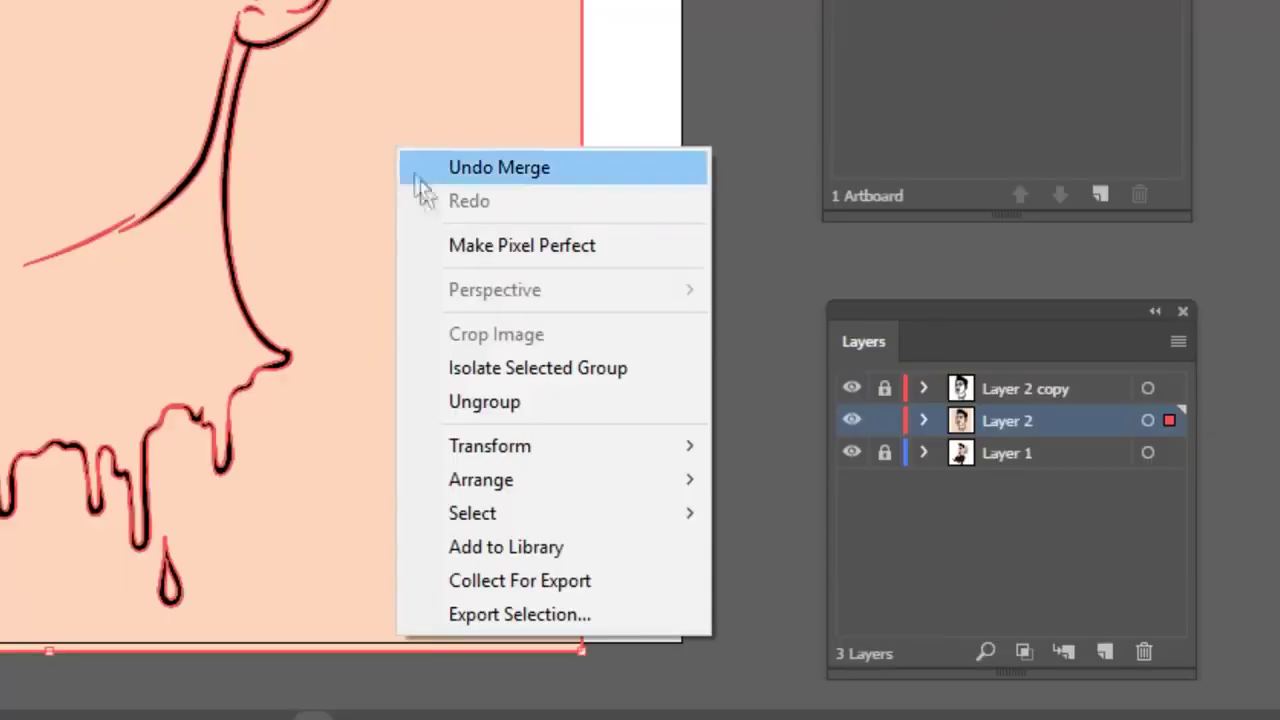
left_click(523, 367)
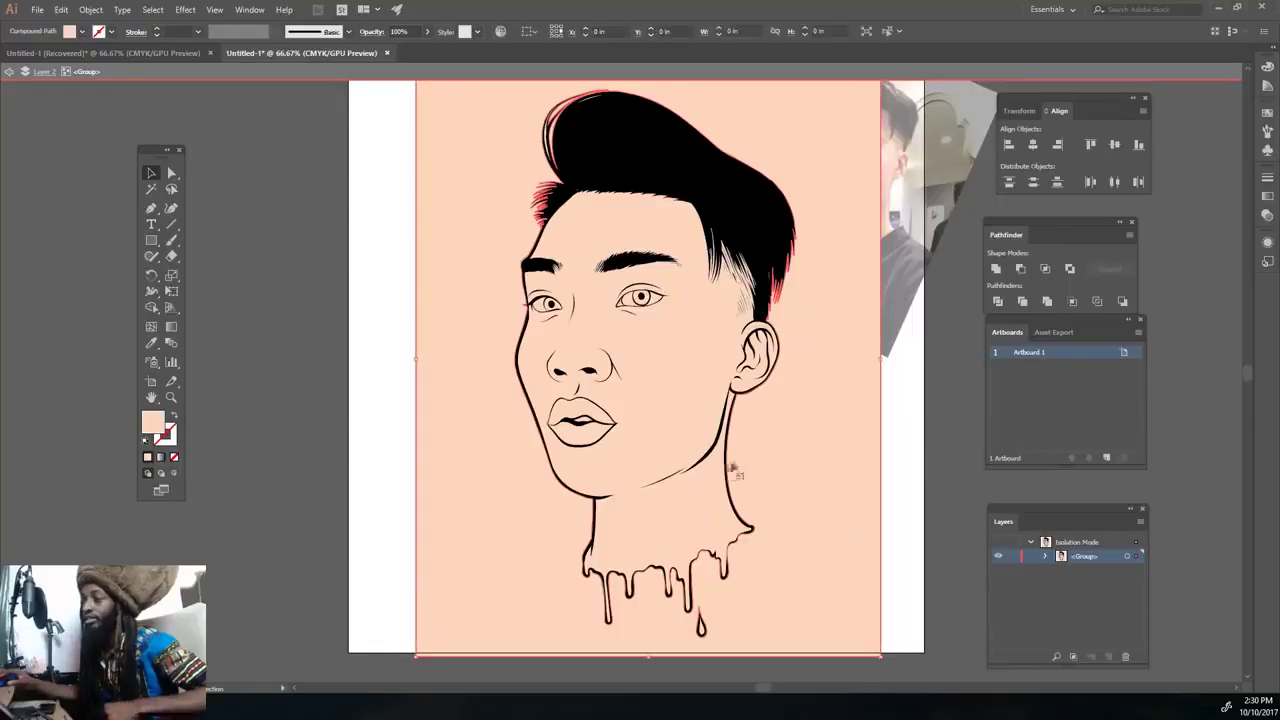
left_click(696, 500)
left_click(785, 497)
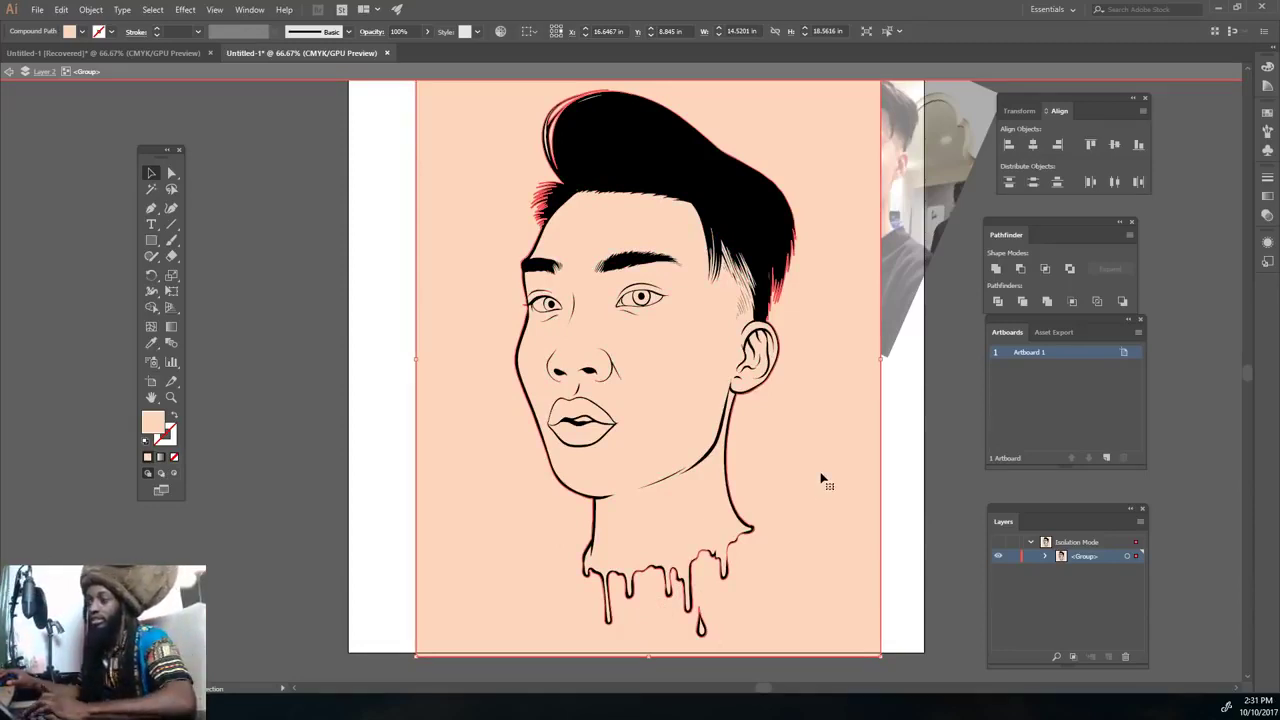
key("Delete")
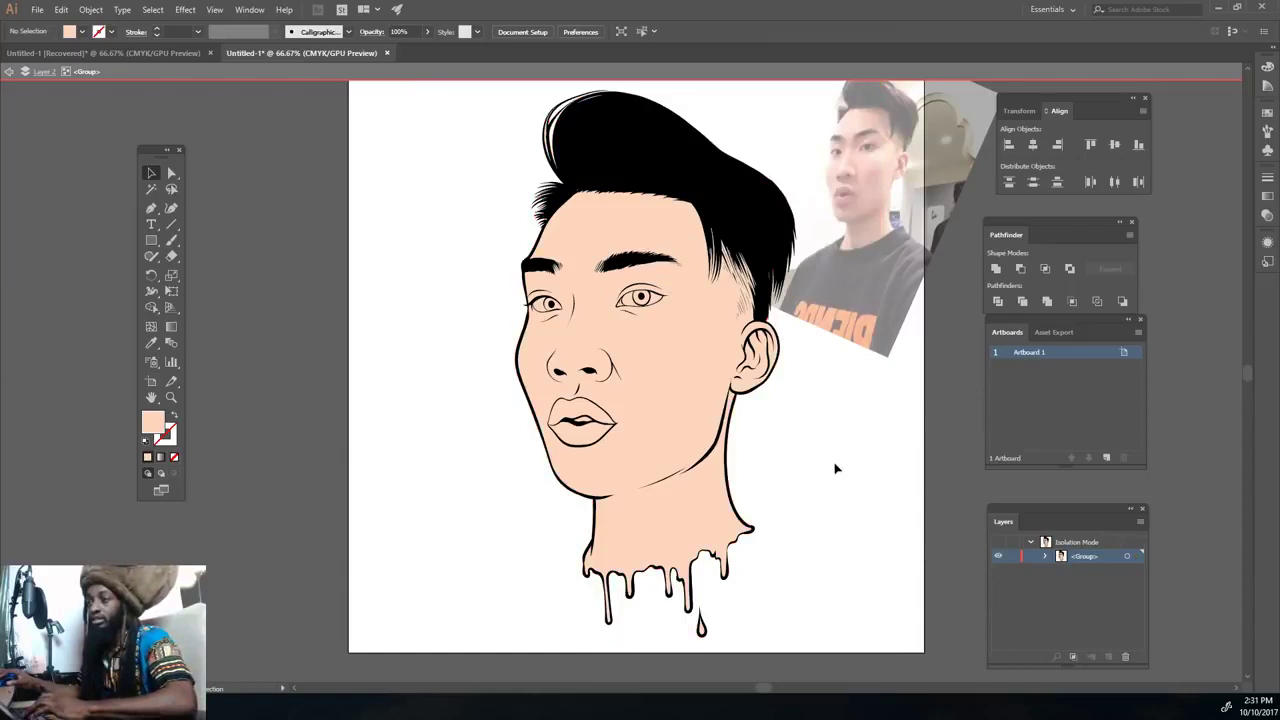
key("Escape")
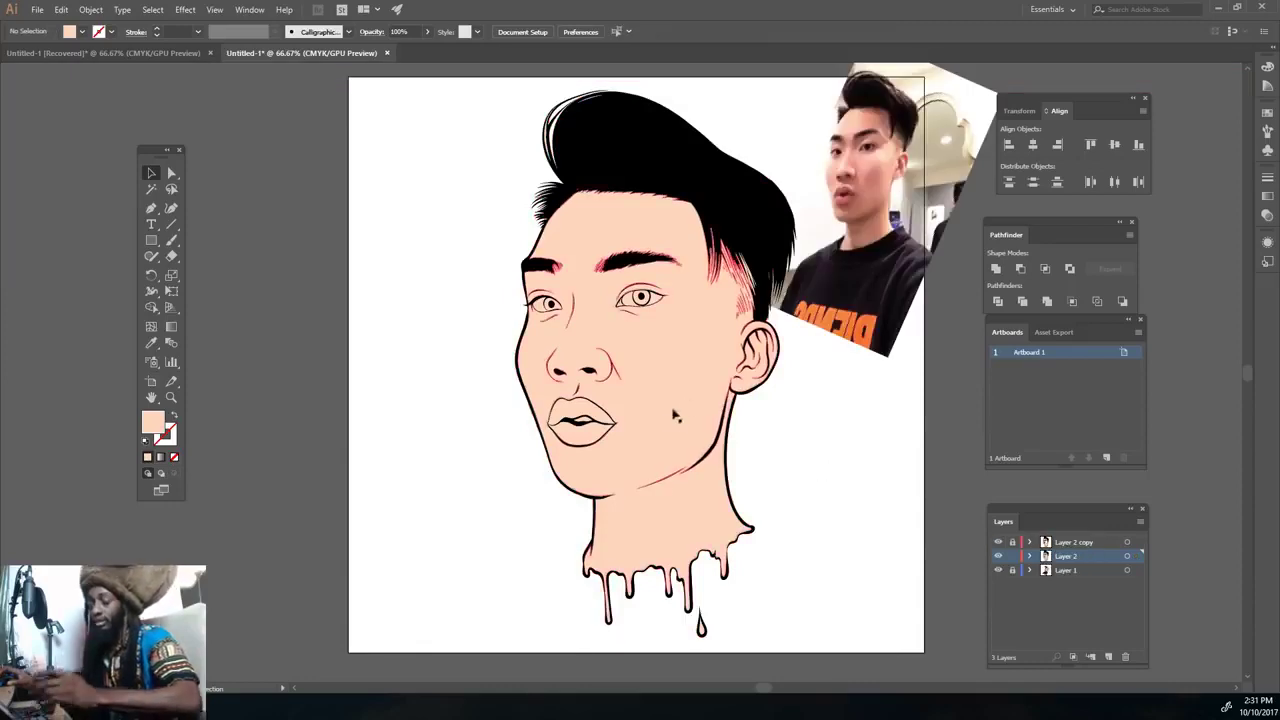
left_click_drag(562, 307, 647, 452)
Isolate the hair group for editing and clear the selection.
scroll(640, 400, "up", 3)
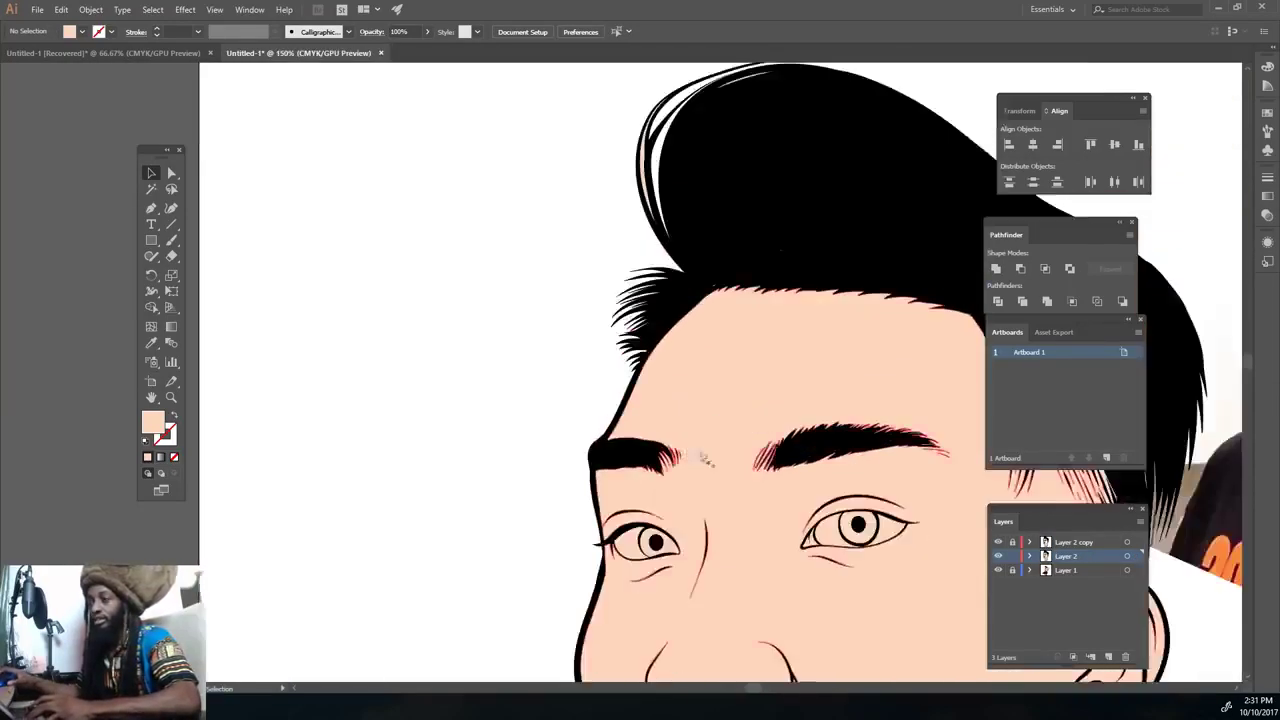
scroll(600, 300, "up", 5)
scroll(610, 310, "up", 3)
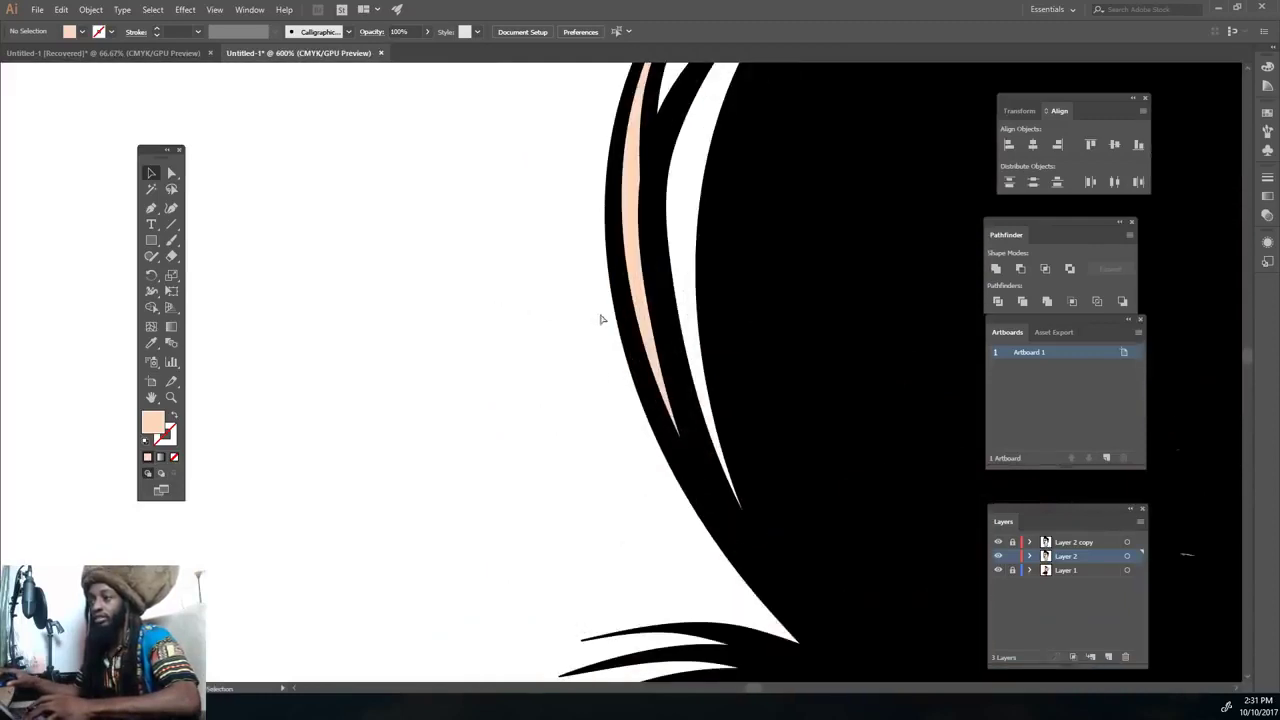
left_click(636, 250)
right_click(636, 250)
left_click(523, 277)
scroll(594, 290, "down", 2)
right_click(630, 250)
left_click(690, 340)
left_click(630, 252)
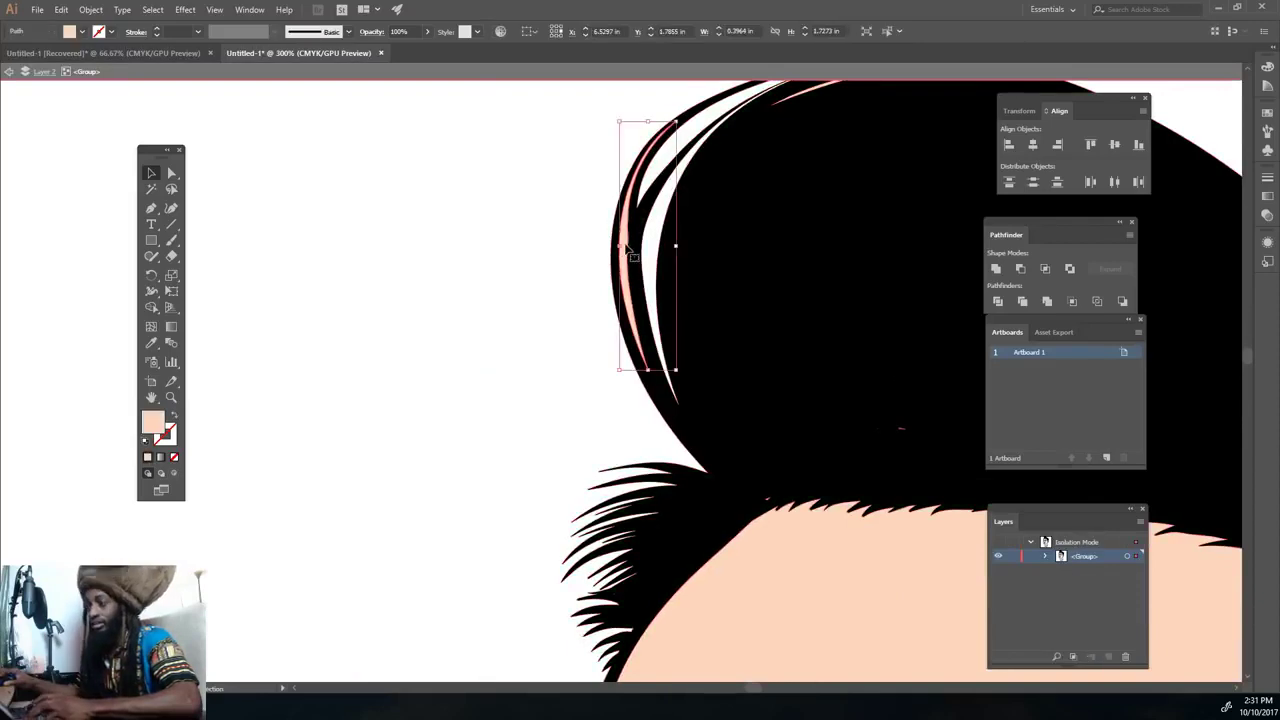
key("ctrl+shift+a")
scroll(834, 268, "up", 2)
scroll(834, 268, "down", 5)
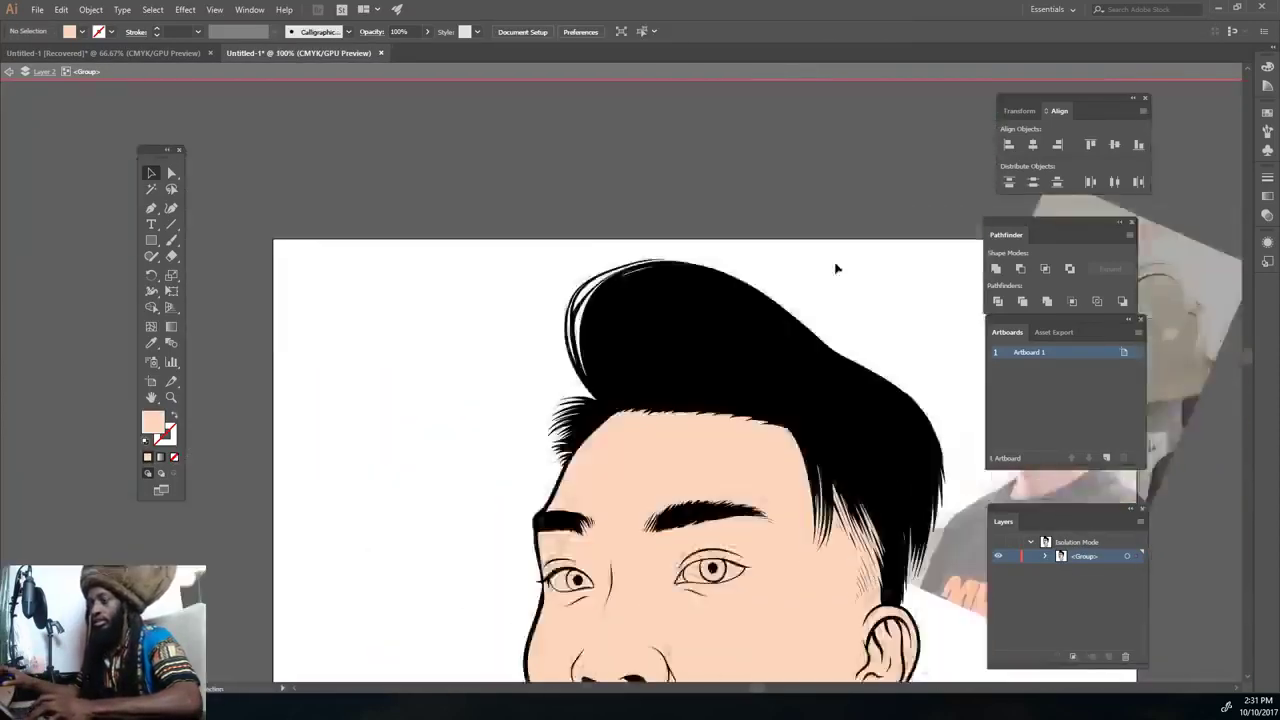
scroll(834, 263, "up", 3)
scroll(640, 380, "up", 3)
Fill both eye whites with white.
left_click(850, 232)
double_click(152, 422)
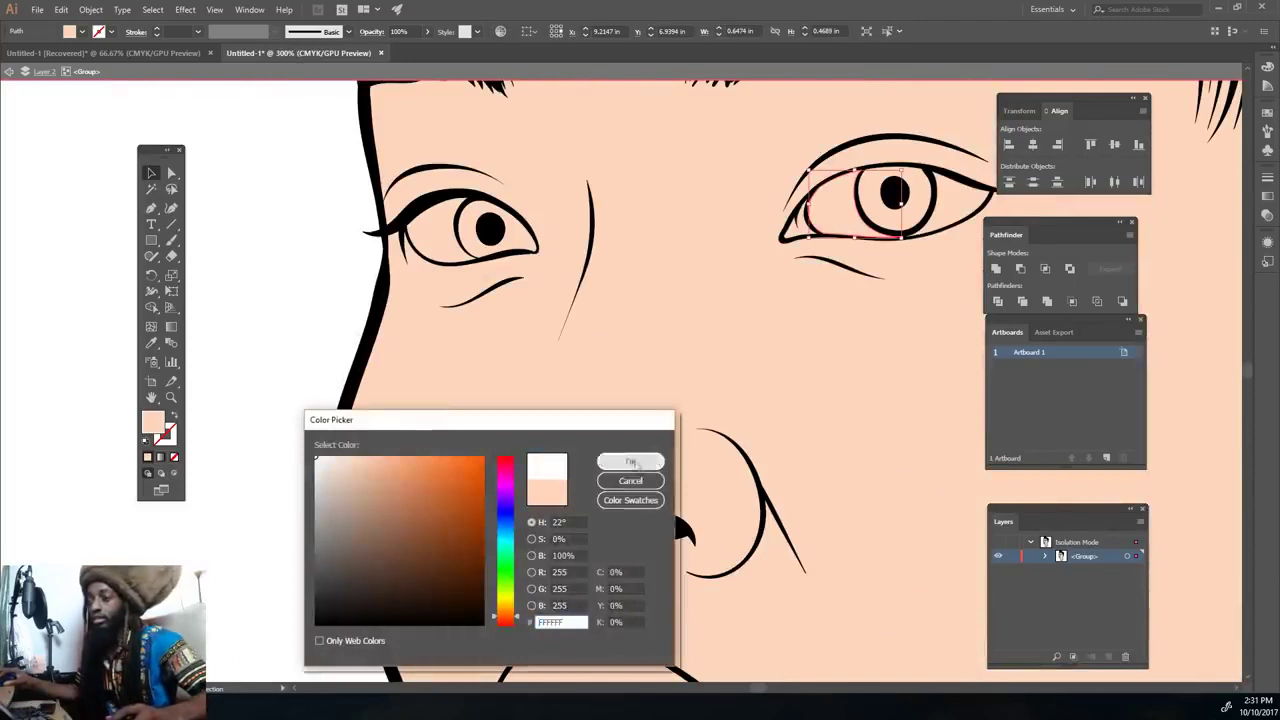
key("Return")
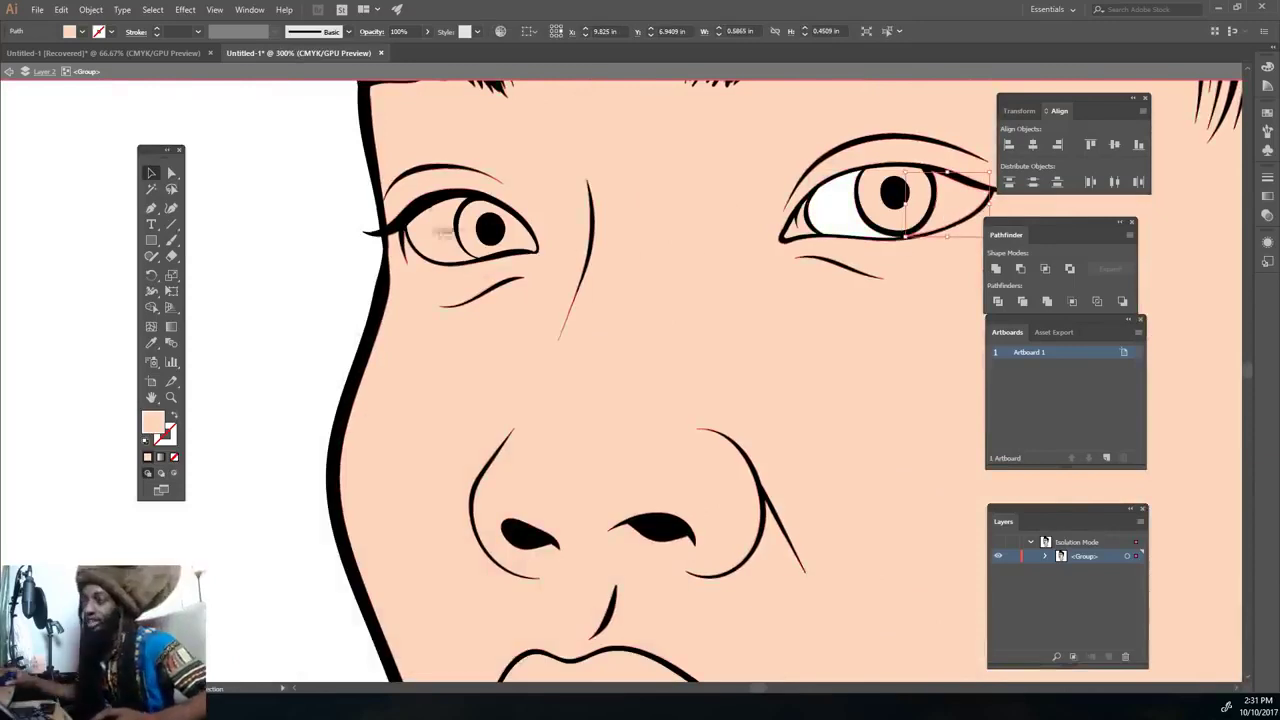
left_click(425, 245, "shift")
double_click(152, 422)
key("Return")
Fill both irises with dark grey.
left_click(896, 200)
left_click(478, 240, "shift")
double_click(152, 422)
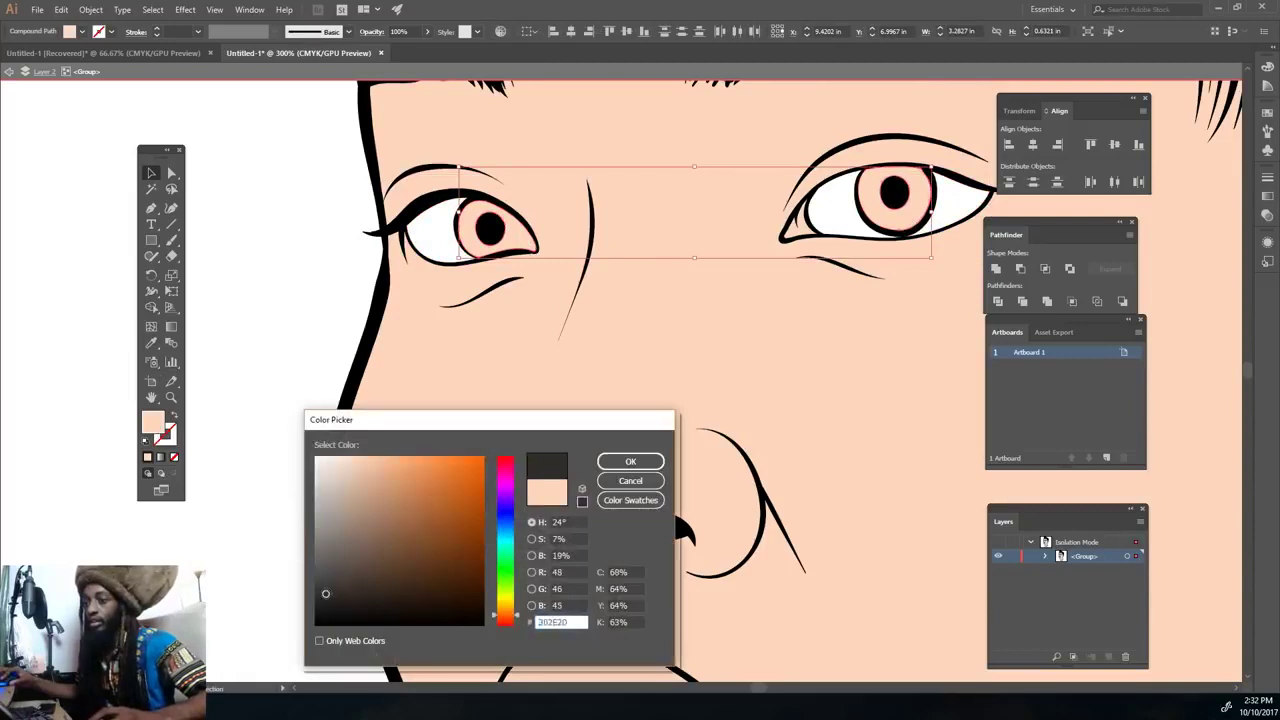
key("Return")
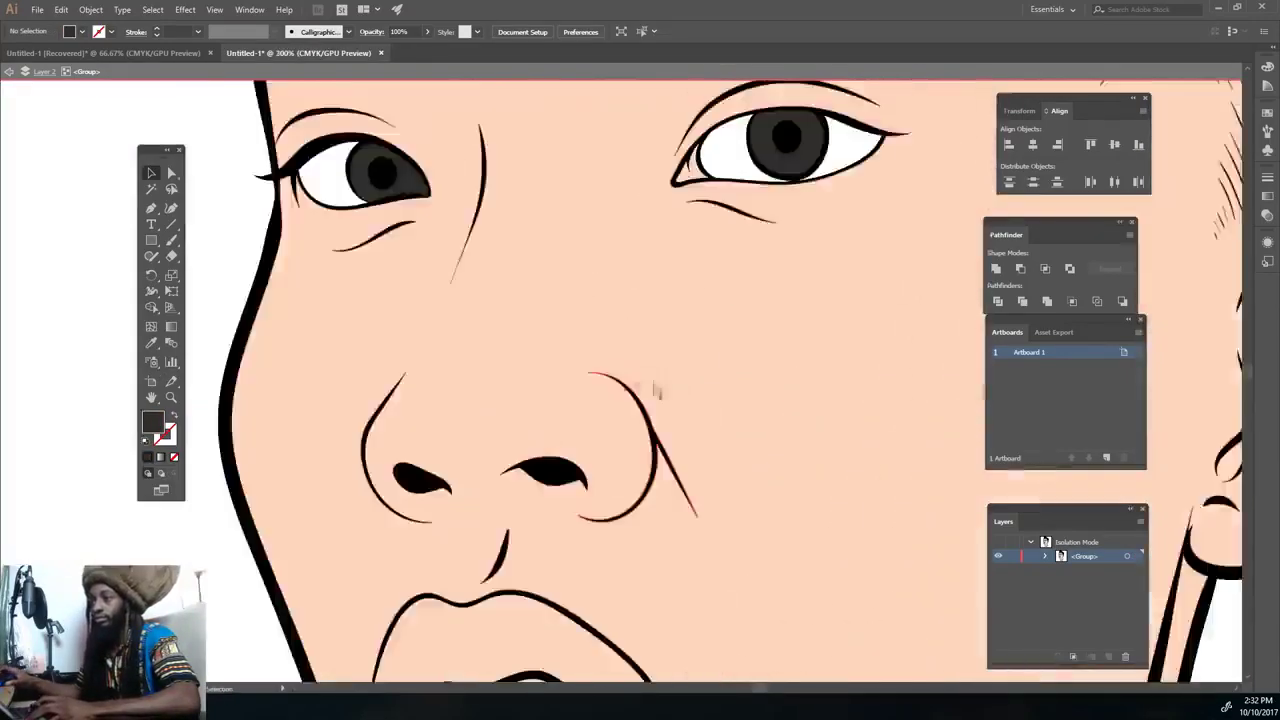
Fill the inner eye corner shape with soft pink.
scroll(623, 120, "up", 3)
left_click(800, 230)
double_click(152, 422)
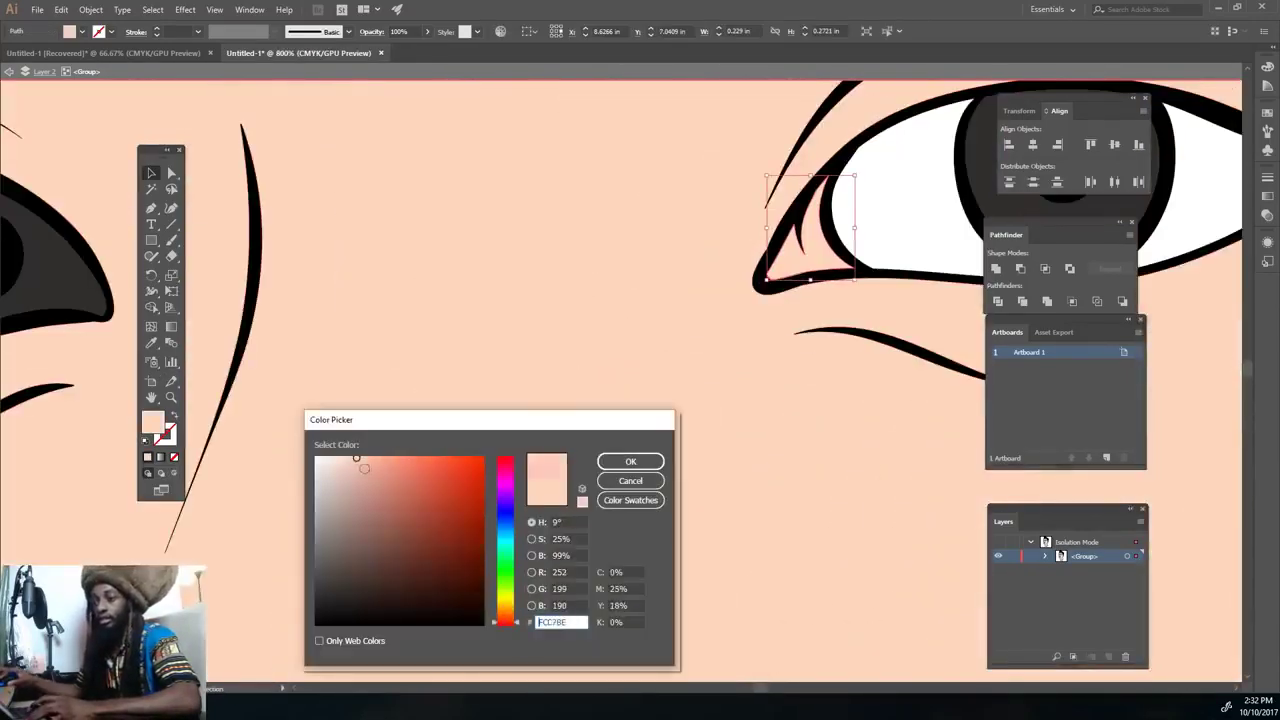
key("Return")
key("ctrl+0")
scroll(640, 430, "up", 5)
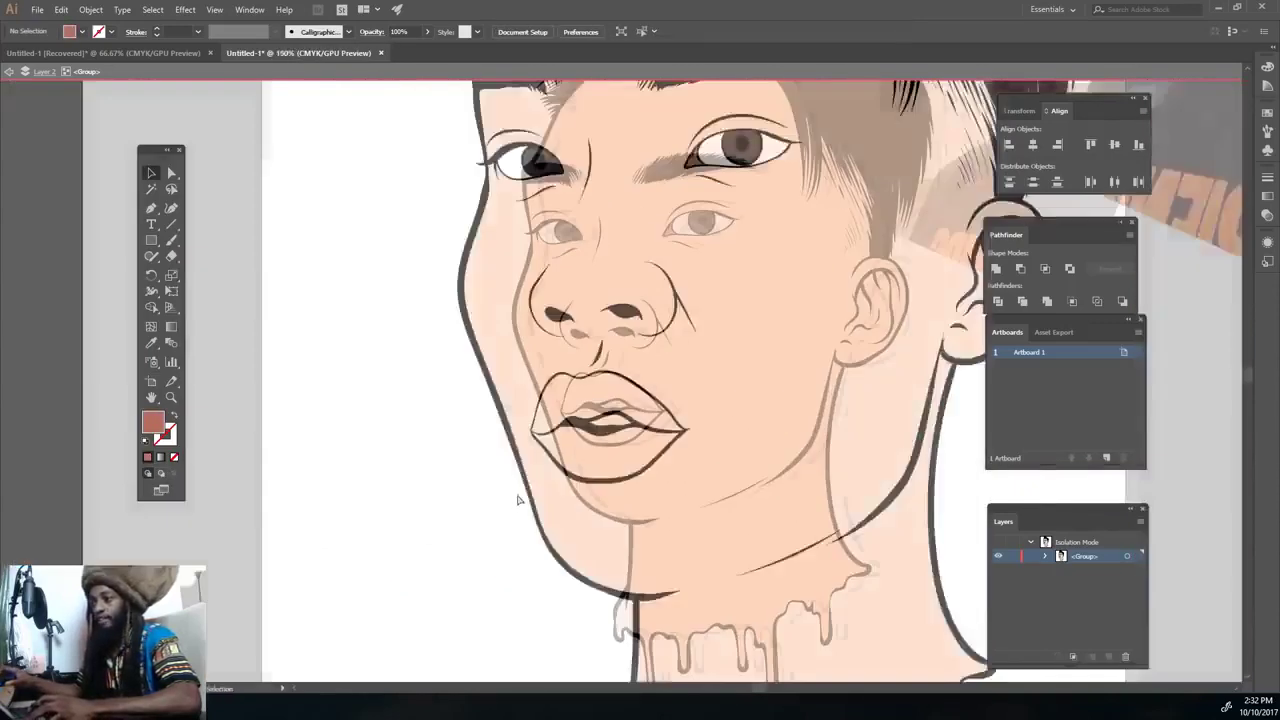
Fill the lower lip light pink and the upper lip a redder rose tone, CC7269.
left_click(650, 378)
double_click(152, 422)
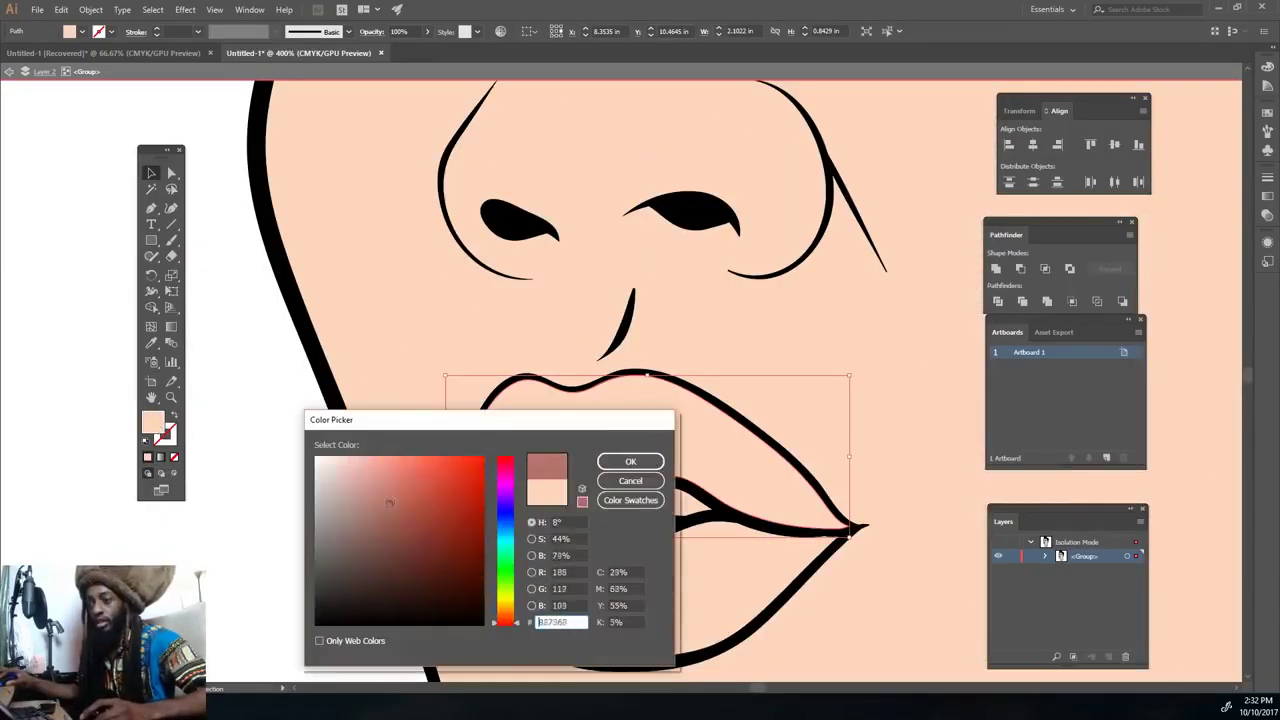
left_click(630, 462)
left_click(640, 610)
double_click(152, 422)
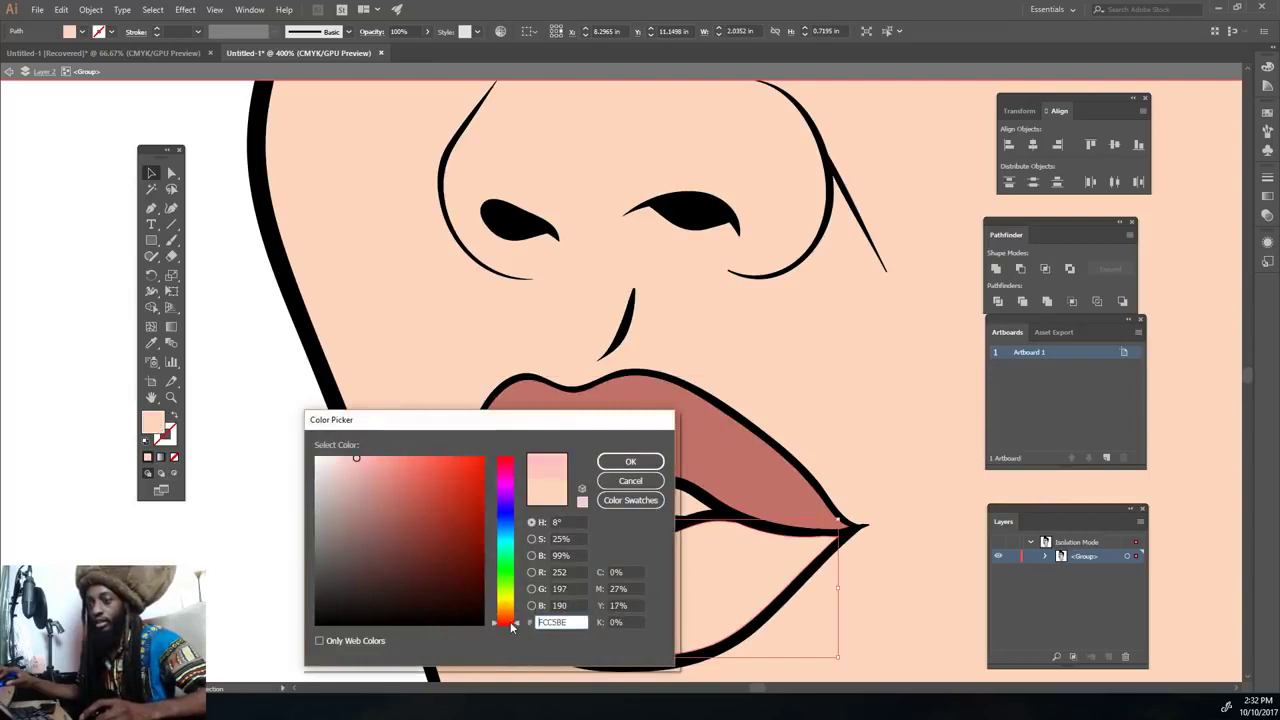
key("Return")
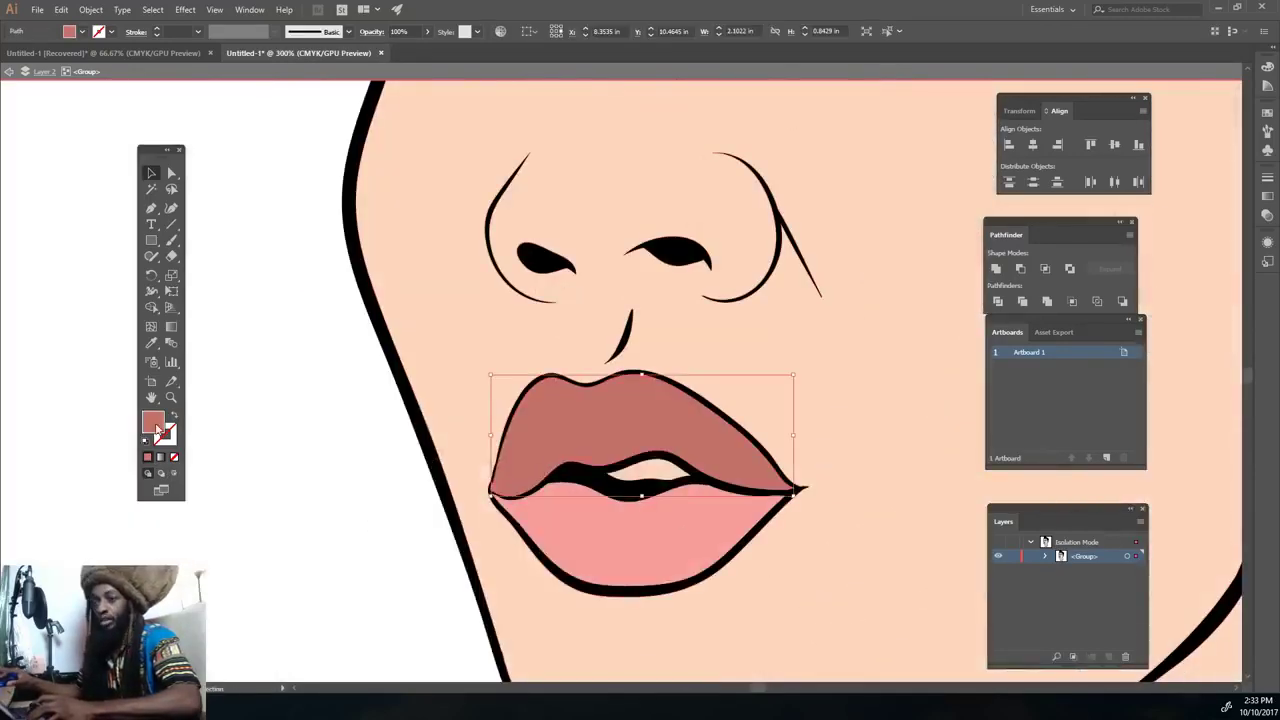
double_click(156, 428)
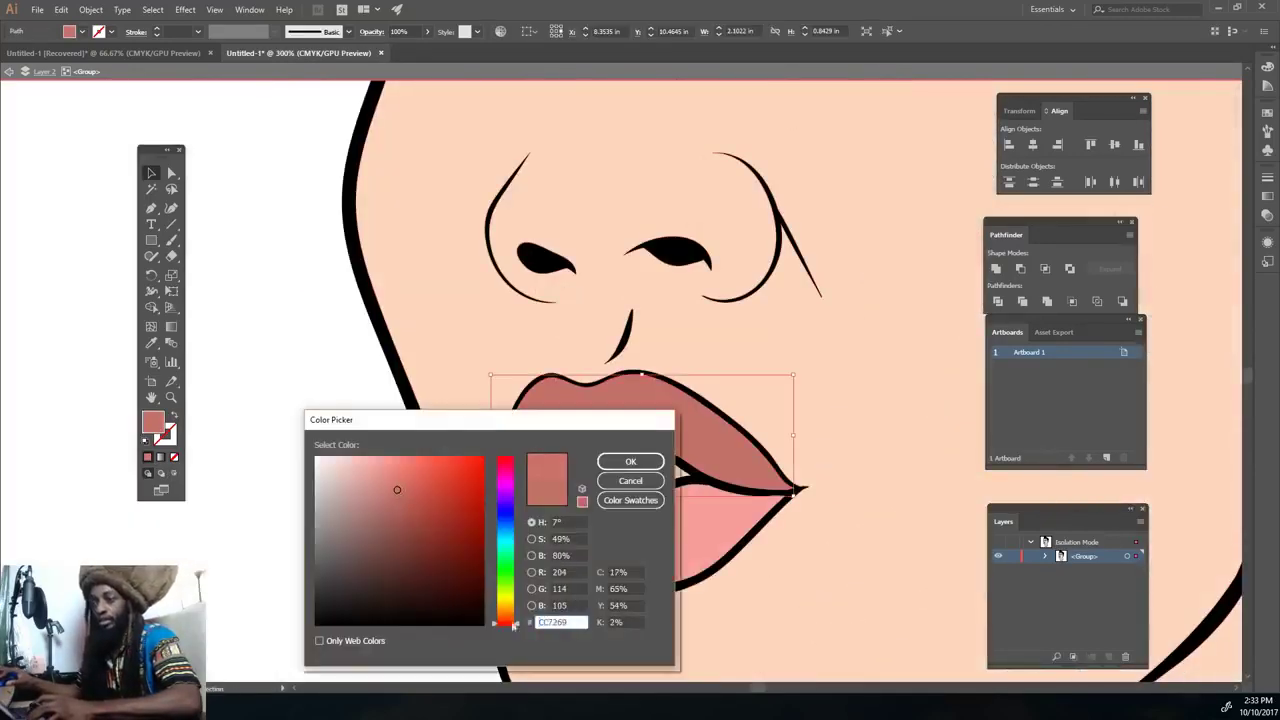
left_click(402, 481)
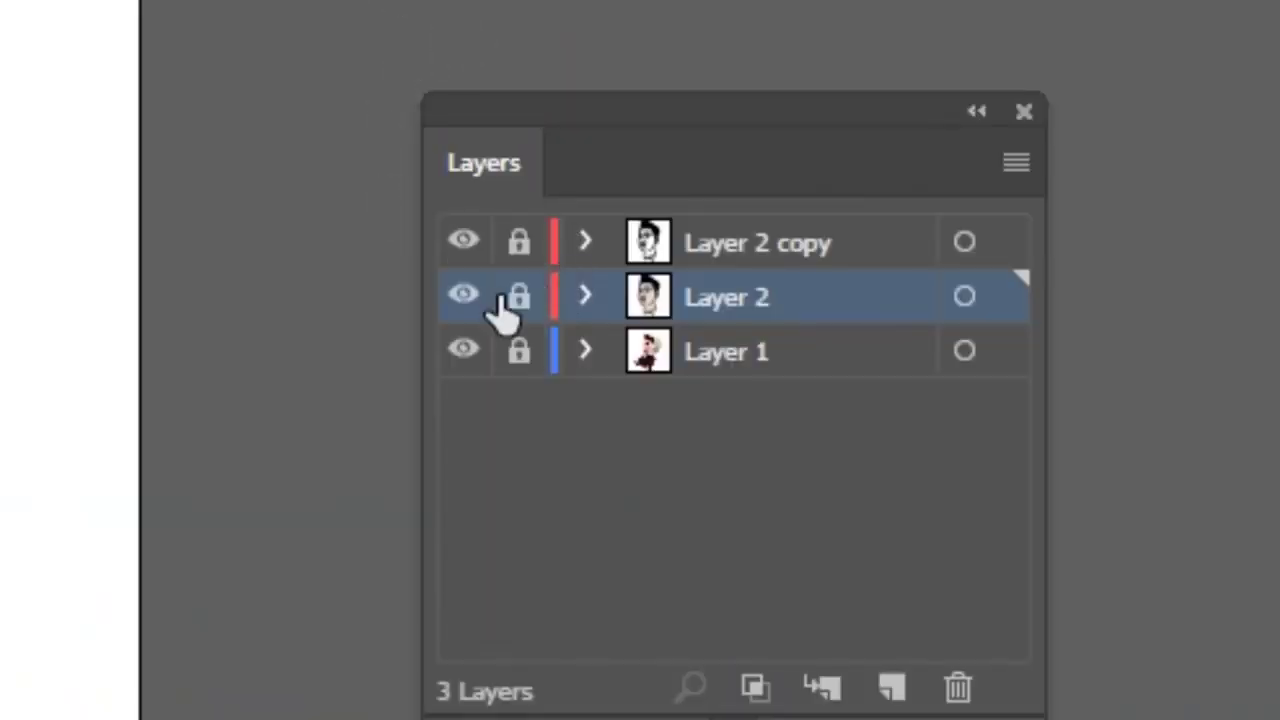
Add a new Layer 4 and zoom in closely on the right eye.
left_click(893, 688)
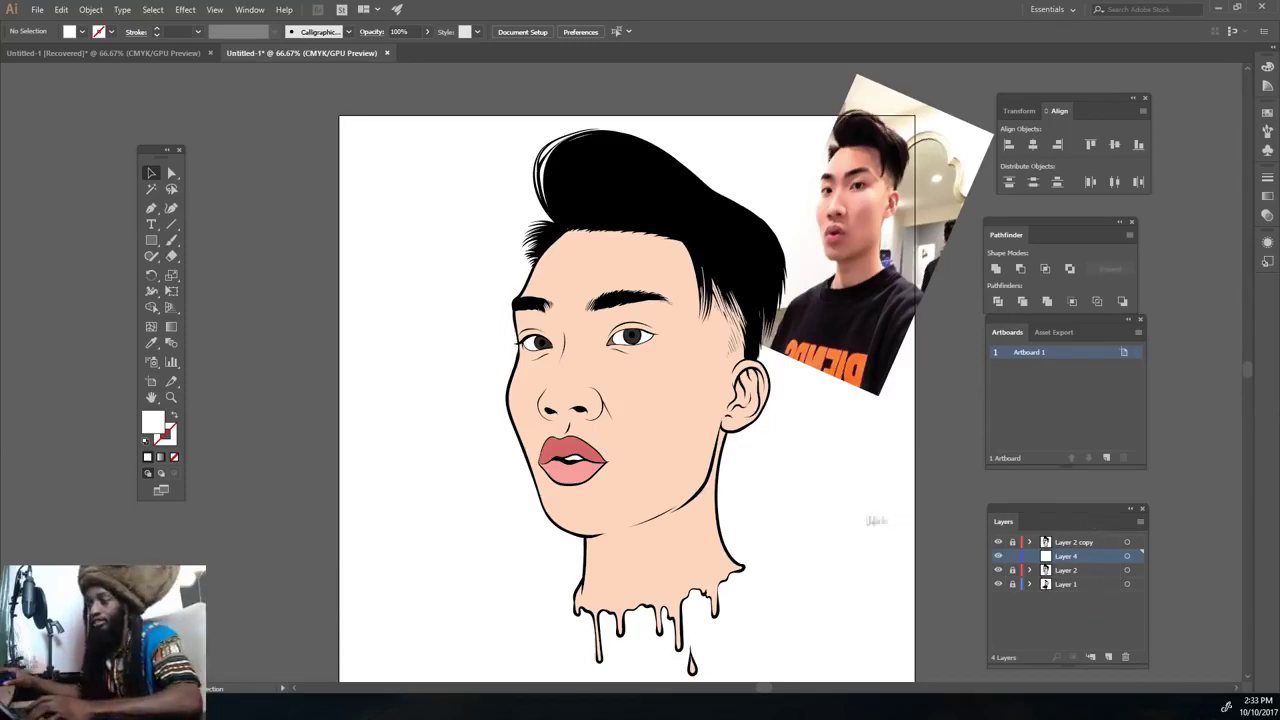
key("ctrl+plus")
key("ctrl+plus")
key("ctrl+plus")
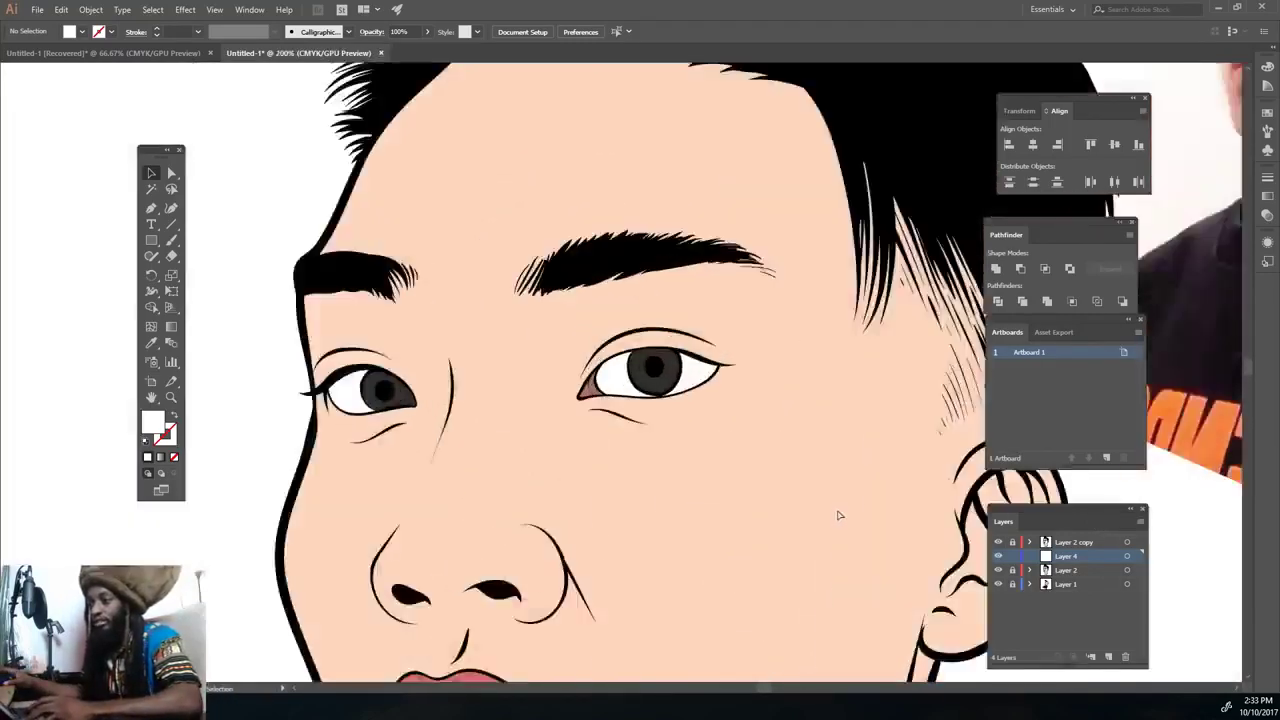
key("ctrl+plus")
key("ctrl+plus")
key("ctrl+plus")
key("ctrl+plus")
key("ctrl+plus")
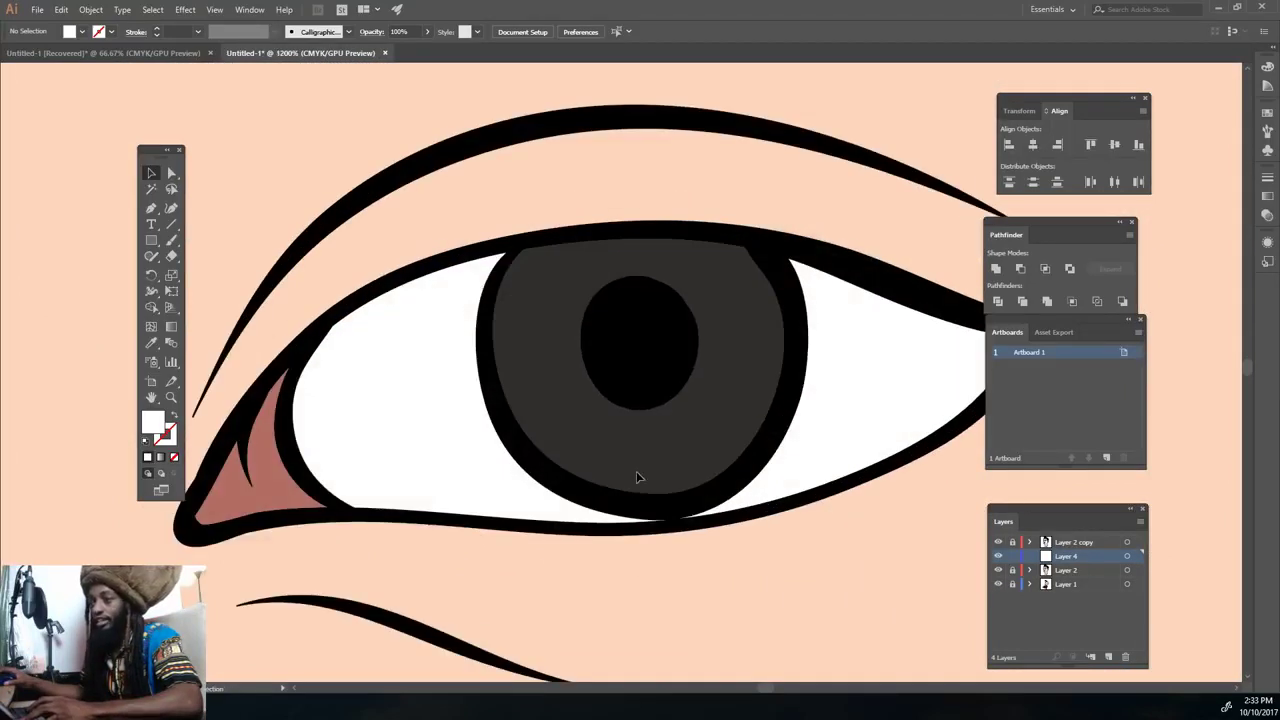
key("ctrl+minus")
scroll(643, 480, "right", 1)
key("ctrl+plus")
scroll(645, 478, "left", 1)
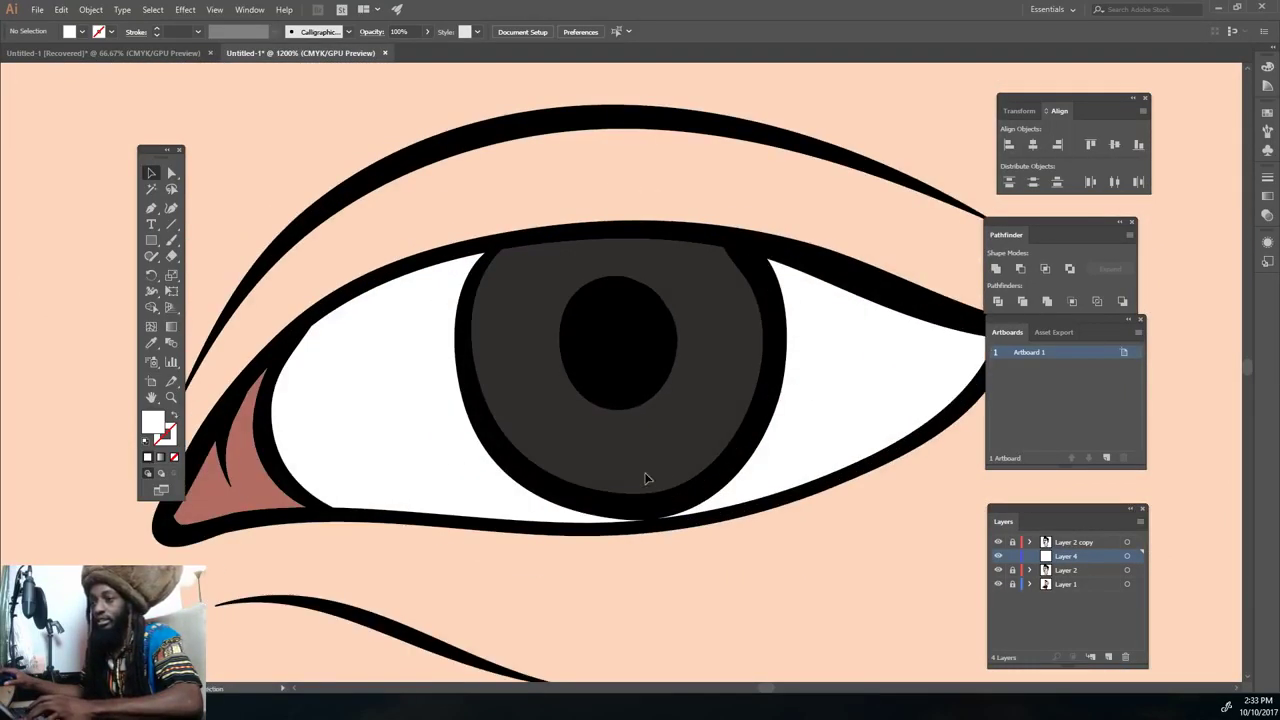
Set the fill colour to a grey-blue shading tone.
double_click(159, 425)
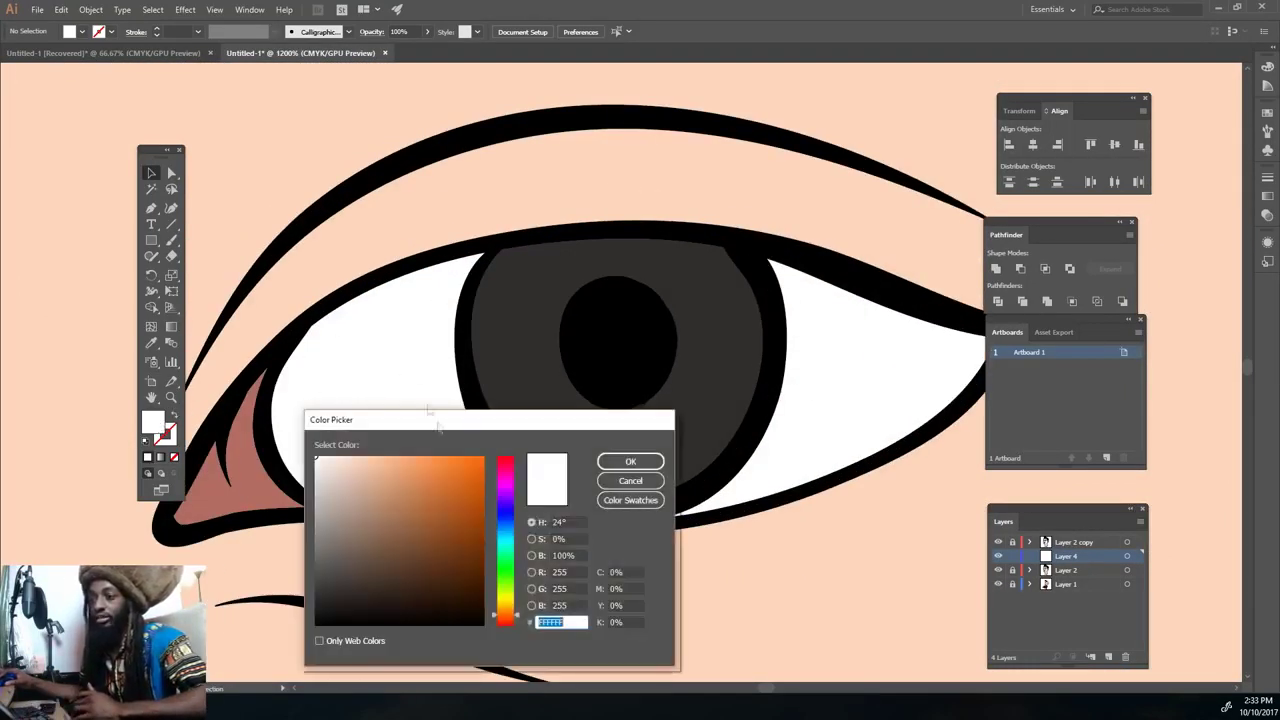
left_click(336, 527)
left_click(505, 529)
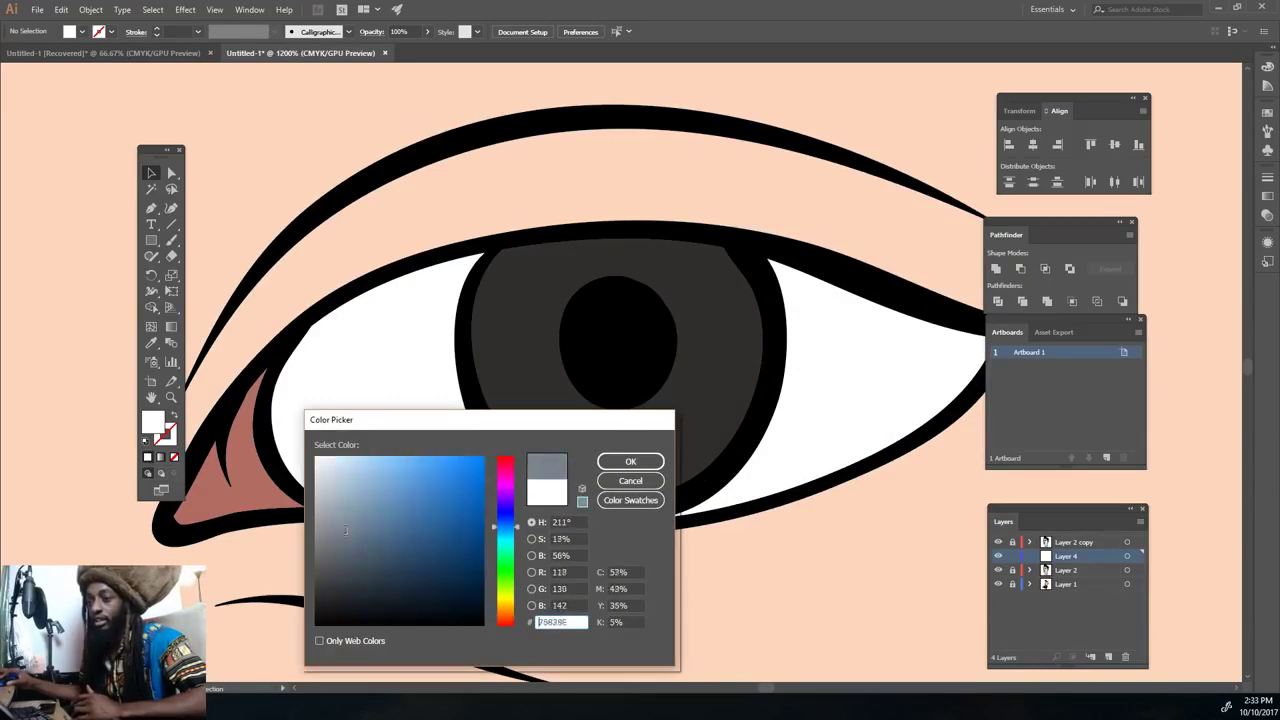
left_click(630, 461)
Brush grey shading strokes along the top of the eye white.
key("b")
mouse_move(266, 428)
left_mouse_down()
mouse_move(385, 318)
mouse_move(480, 260)
left_mouse_up()
mouse_move(410, 295)
left_mouse_down()
mouse_move(485, 250)
mouse_move(300, 350)
mouse_move(315, 322)
left_mouse_up()
scroll(609, 379, "down", 1)
scroll(823, 357, "up", 1)
mouse_move(640, 318)
left_mouse_down()
mouse_move(850, 345)
mouse_move(673, 292)
left_mouse_up()
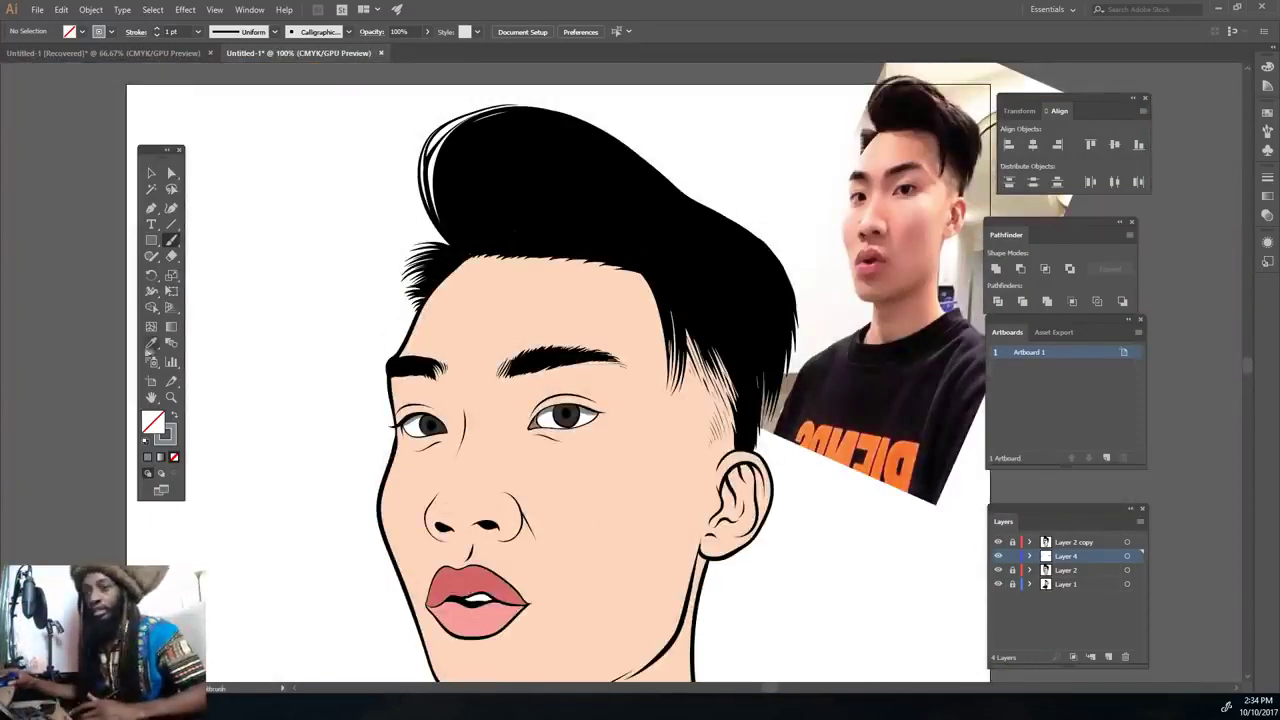
Sample the face's skin colour and darken it to a tan shadow tone, D19C85.
key("i")
left_click(540, 300)
double_click(152, 422)
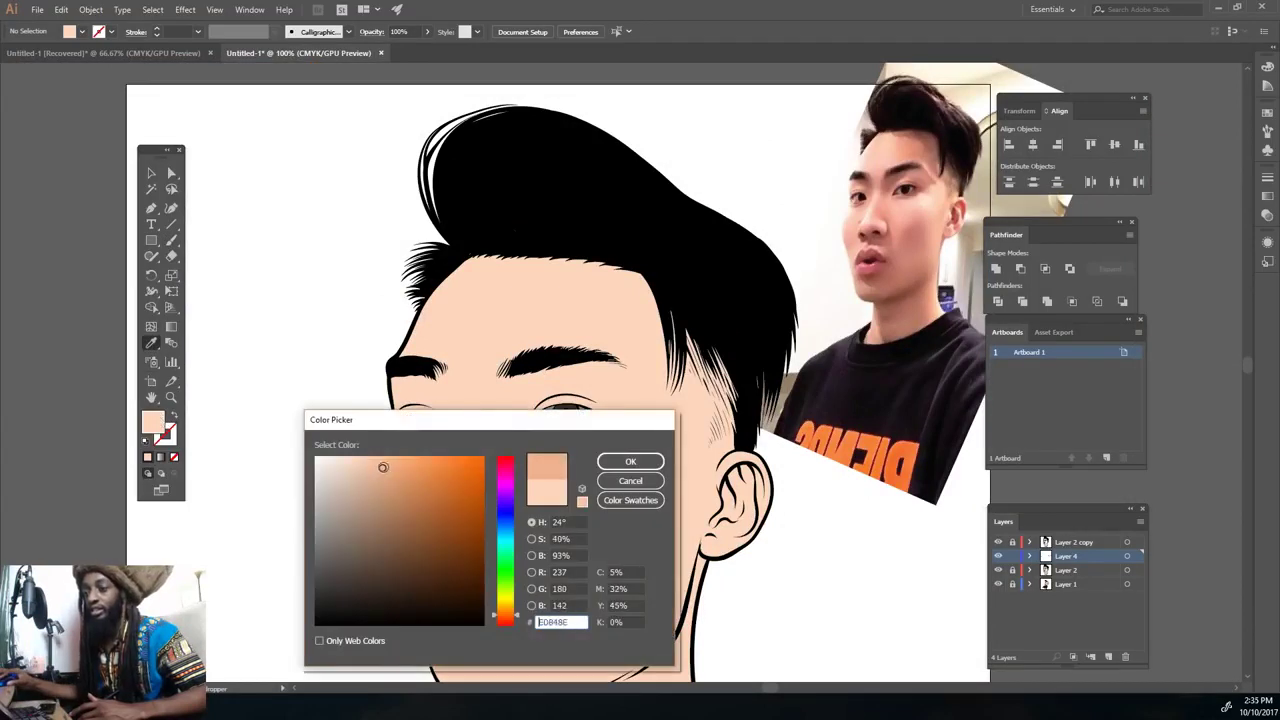
left_click_drag(514, 617, 514, 621)
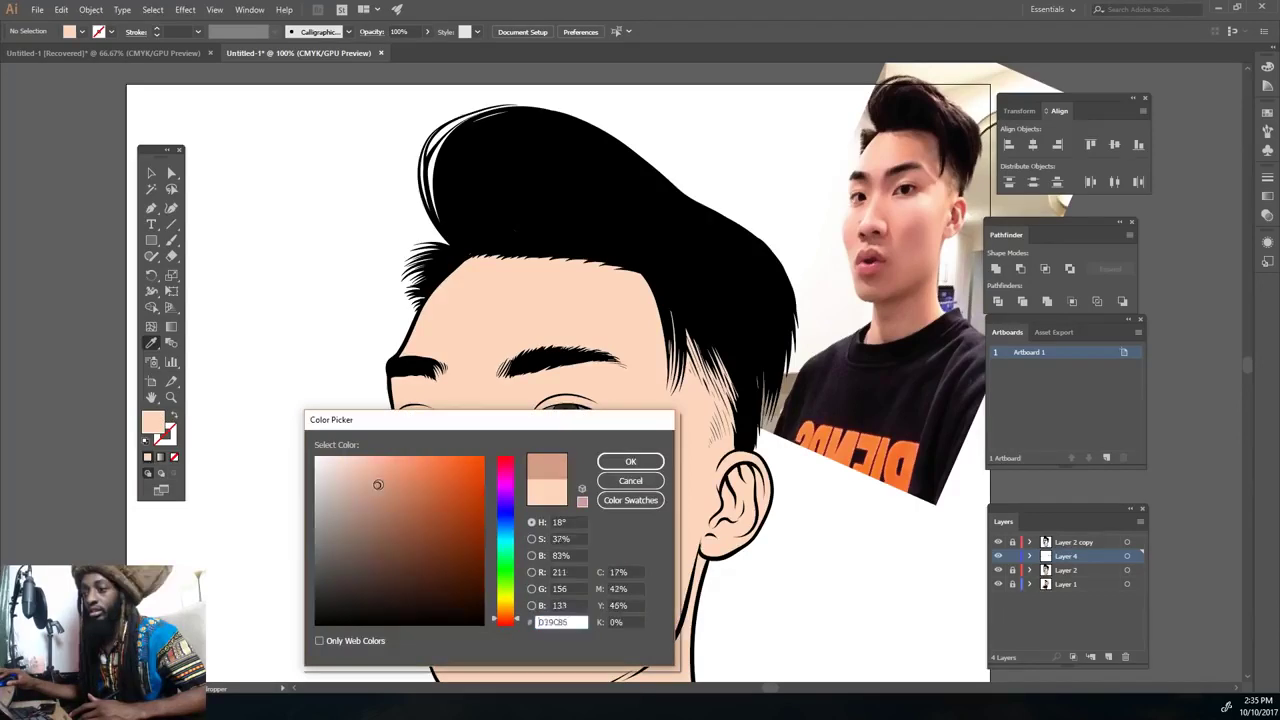
left_click(640, 461)
Paint a tan shadow across the nostrils and under the left nostril, then view the whole portrait.
scroll(640, 475, "up", 5)
scroll(600, 500, "up", 3)
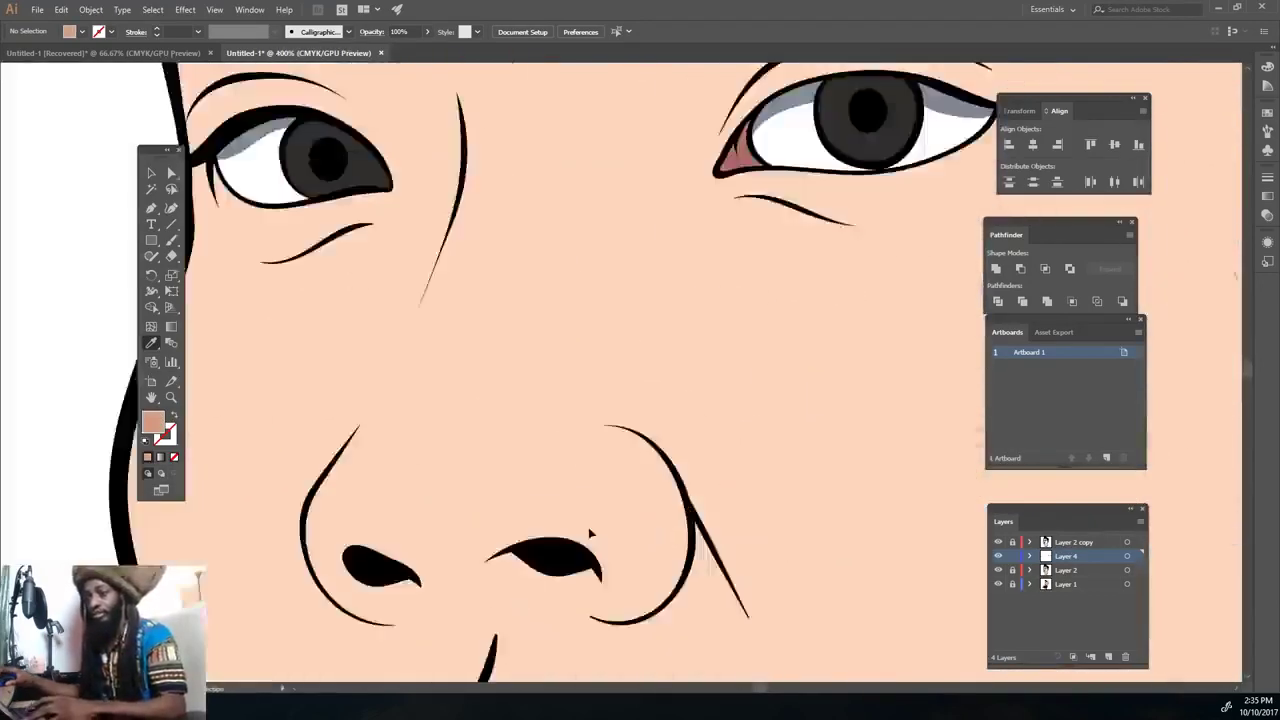
scroll(580, 523, "up", 1)
left_click_drag(876, 556, 310, 530)
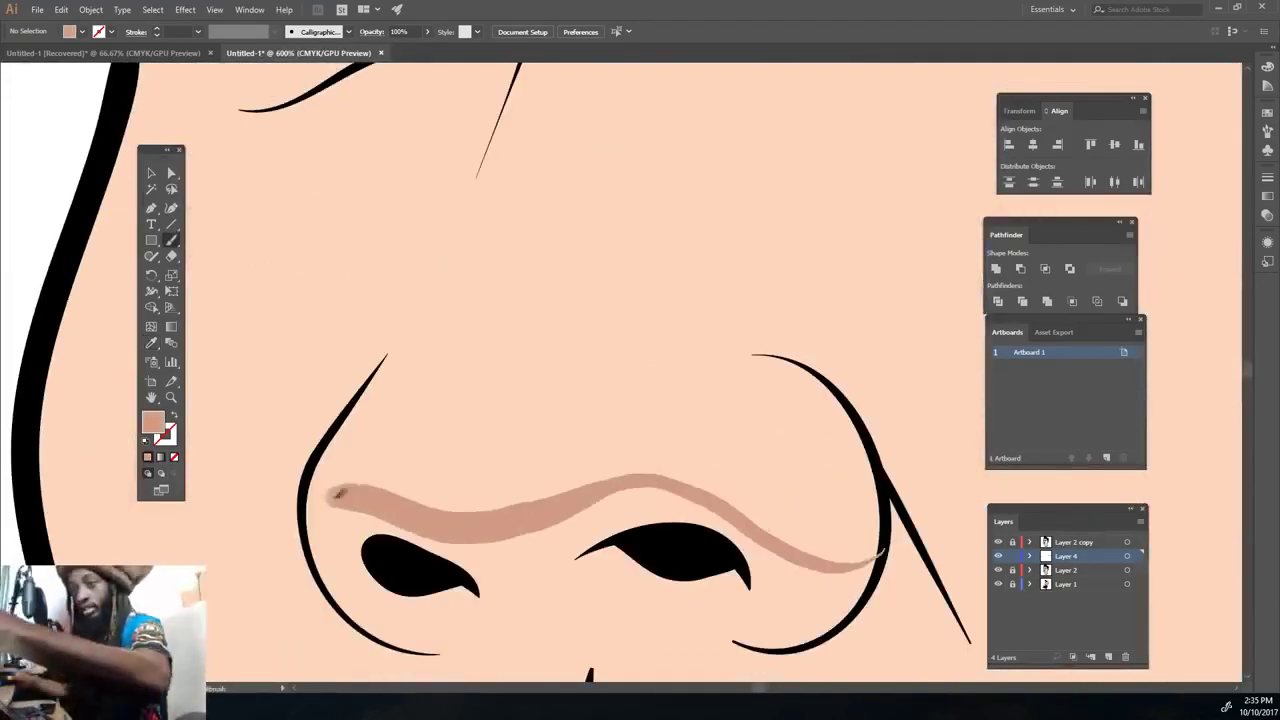
mouse_move(330, 597)
left_mouse_down()
mouse_move(462, 632)
mouse_move(680, 606)
mouse_move(876, 562)
mouse_move(677, 509)
mouse_move(614, 509)
mouse_move(771, 586)
mouse_move(497, 562)
mouse_move(400, 610)
mouse_move(330, 540)
mouse_move(400, 590)
left_mouse_up()
key("ctrl+0")
scroll(707, 551, "up", 3)
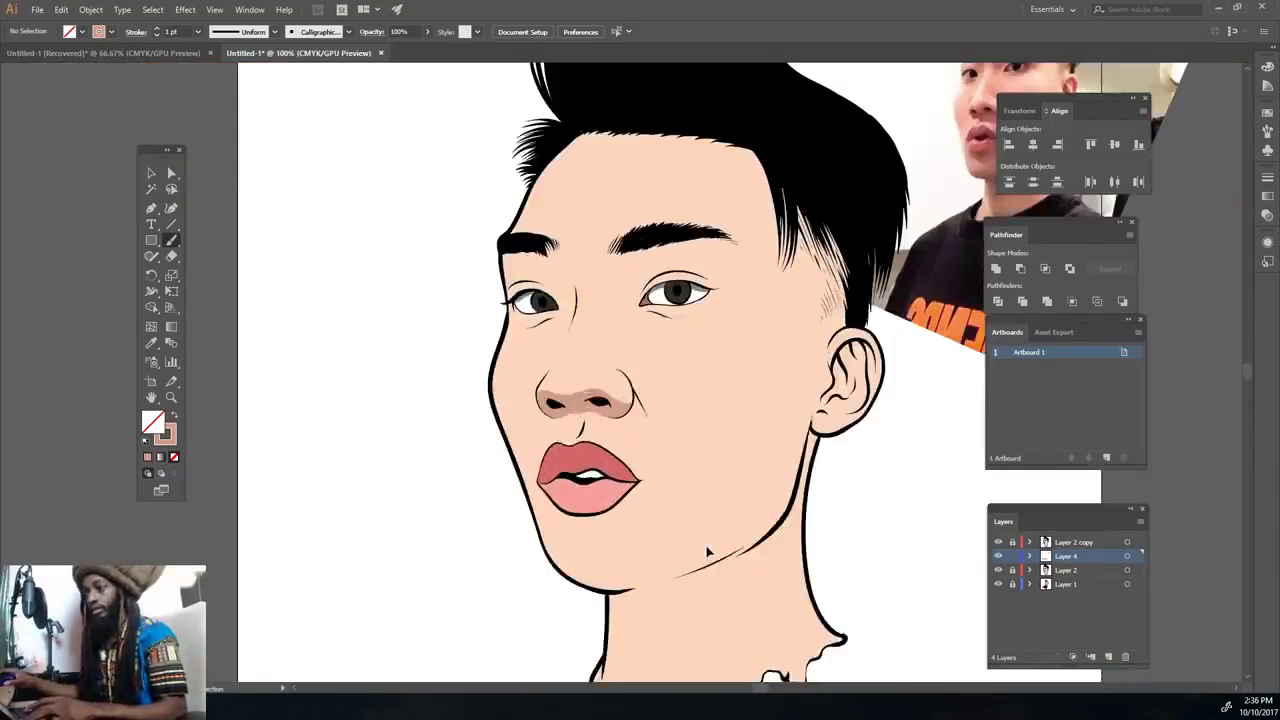
Shade the nose bridge from the eye corner to the brow and down the nose's left side.
scroll(707, 551, "up", 2)
scroll(707, 551, "up", 2)
scroll(707, 551, "up", 1)
scroll(533, 531, "up", 2)
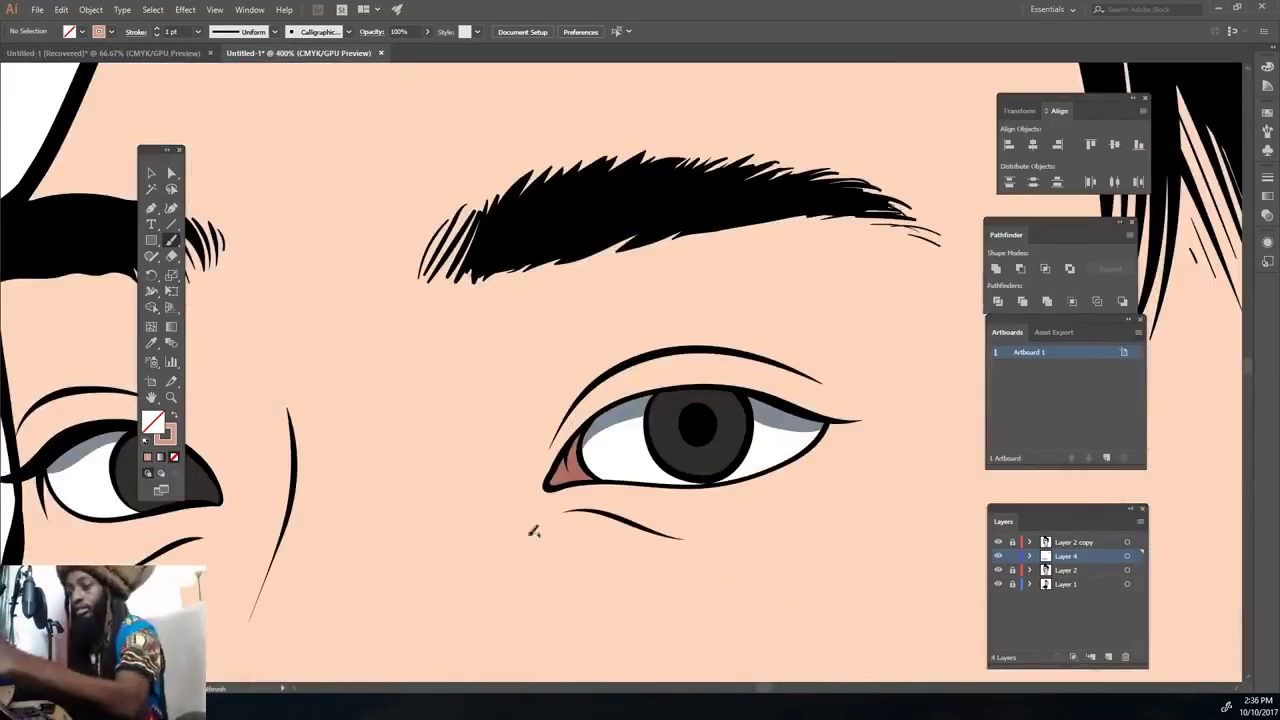
left_click_drag(568, 410, 680, 236)
mouse_move(440, 265)
left_mouse_down()
mouse_move(530, 538)
mouse_move(476, 432)
left_mouse_up()
mouse_move(597, 375)
left_mouse_down()
mouse_move(620, 240)
mouse_move(480, 300)
mouse_move(470, 430)
mouse_move(546, 377)
left_mouse_up()
Extend the tan shading from the brow down along the nose line.
key("ctrl+0")
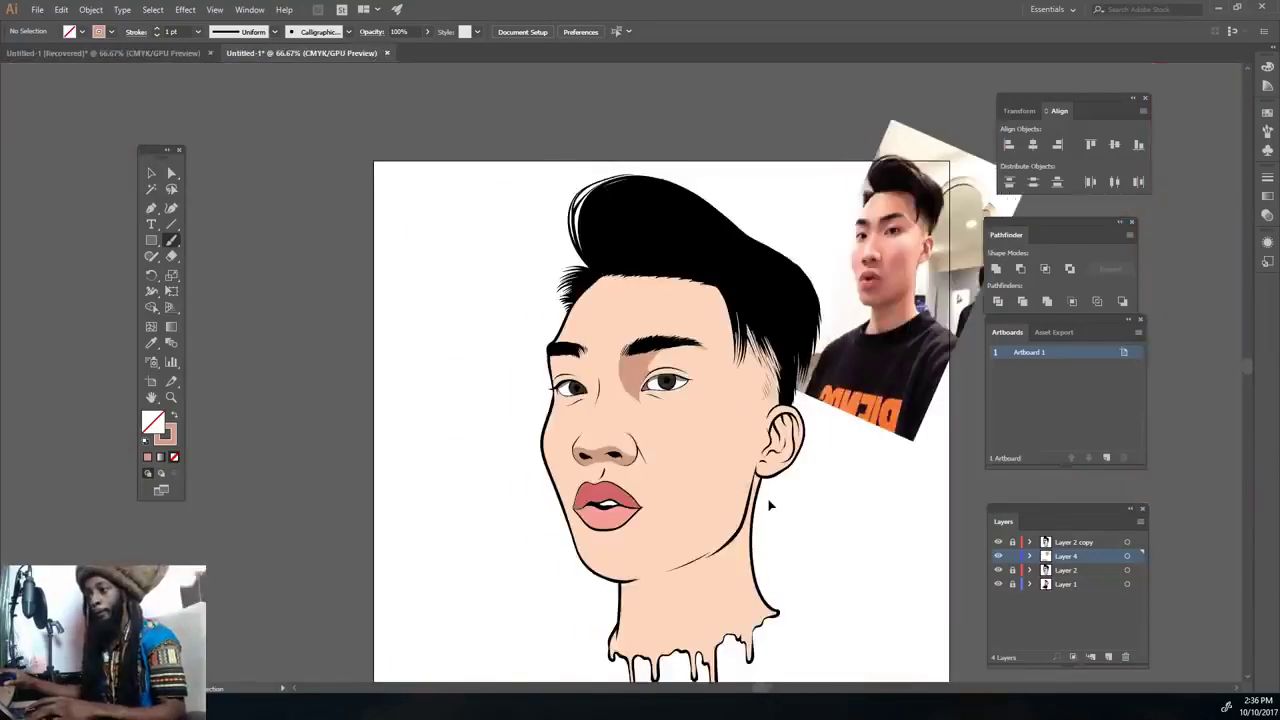
scroll(766, 503, "up", 5)
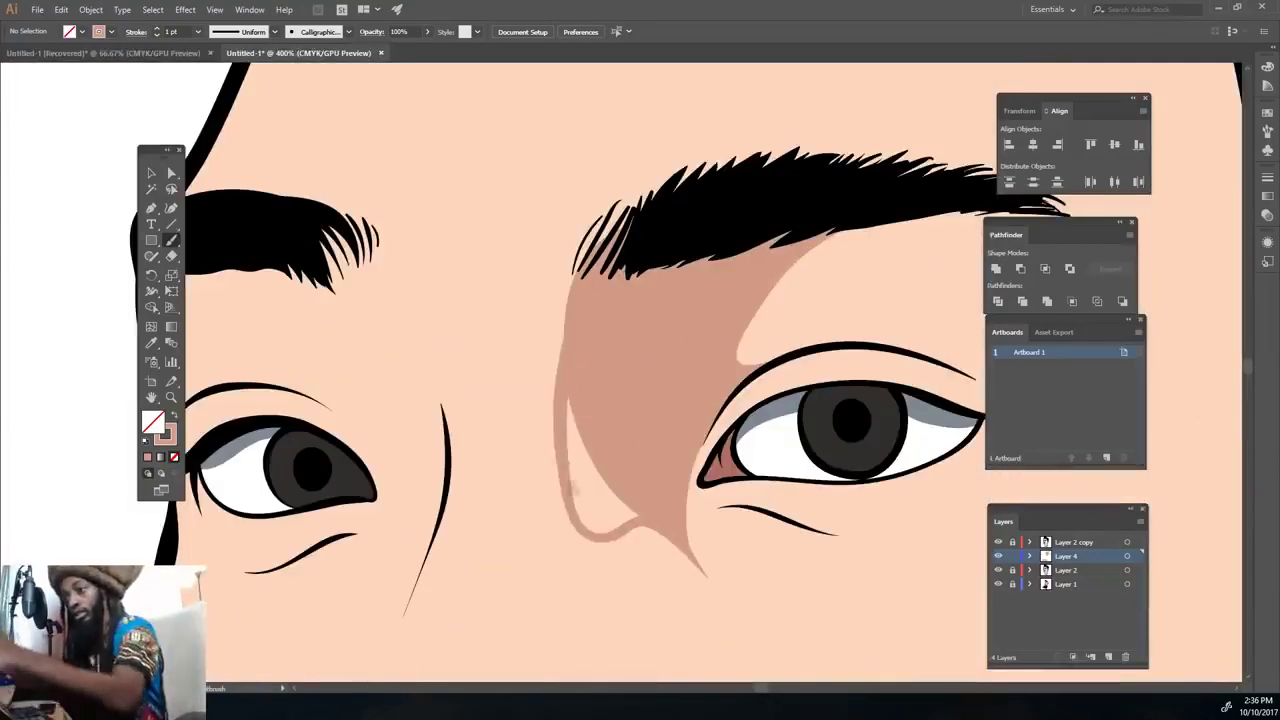
scroll(849, 518, "down", 5)
scroll(849, 518, "down", 3)
scroll(855, 534, "up", 4)
scroll(752, 513, "down", 4)
scroll(752, 513, "up", 5)
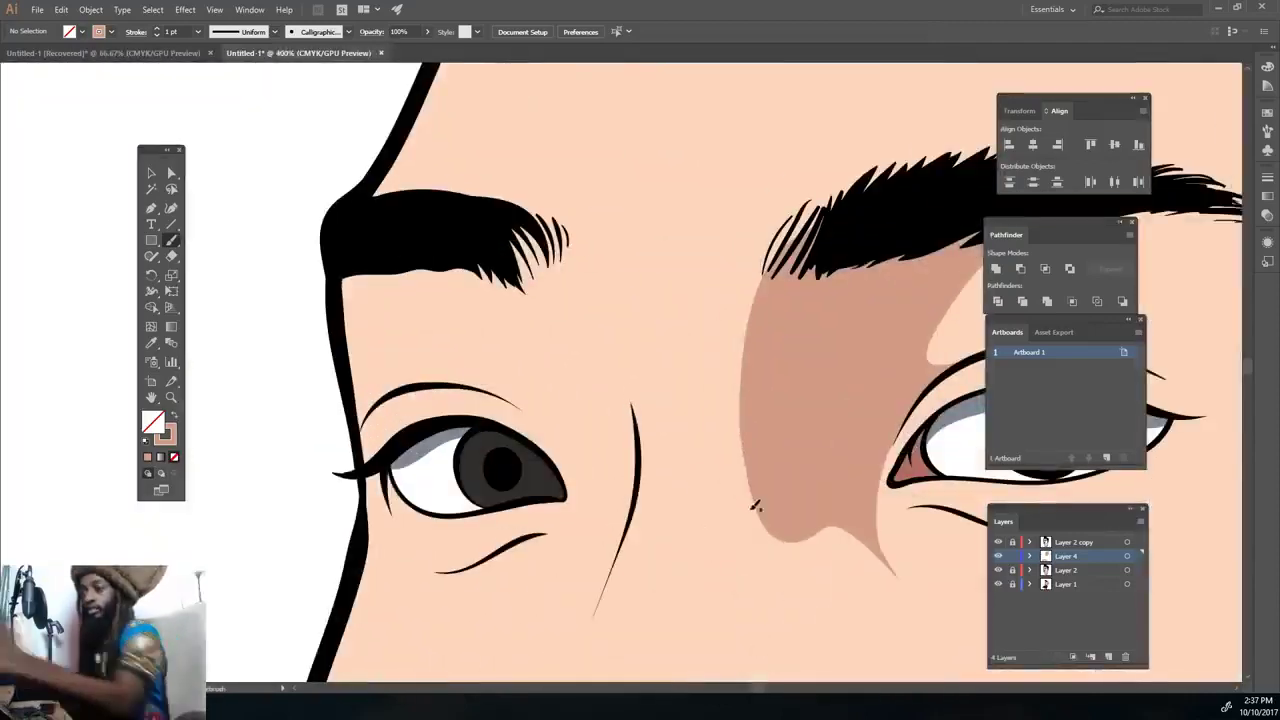
left_click_drag(510, 242, 632, 405)
scroll(668, 495, "down", 5)
scroll(668, 495, "up", 6)
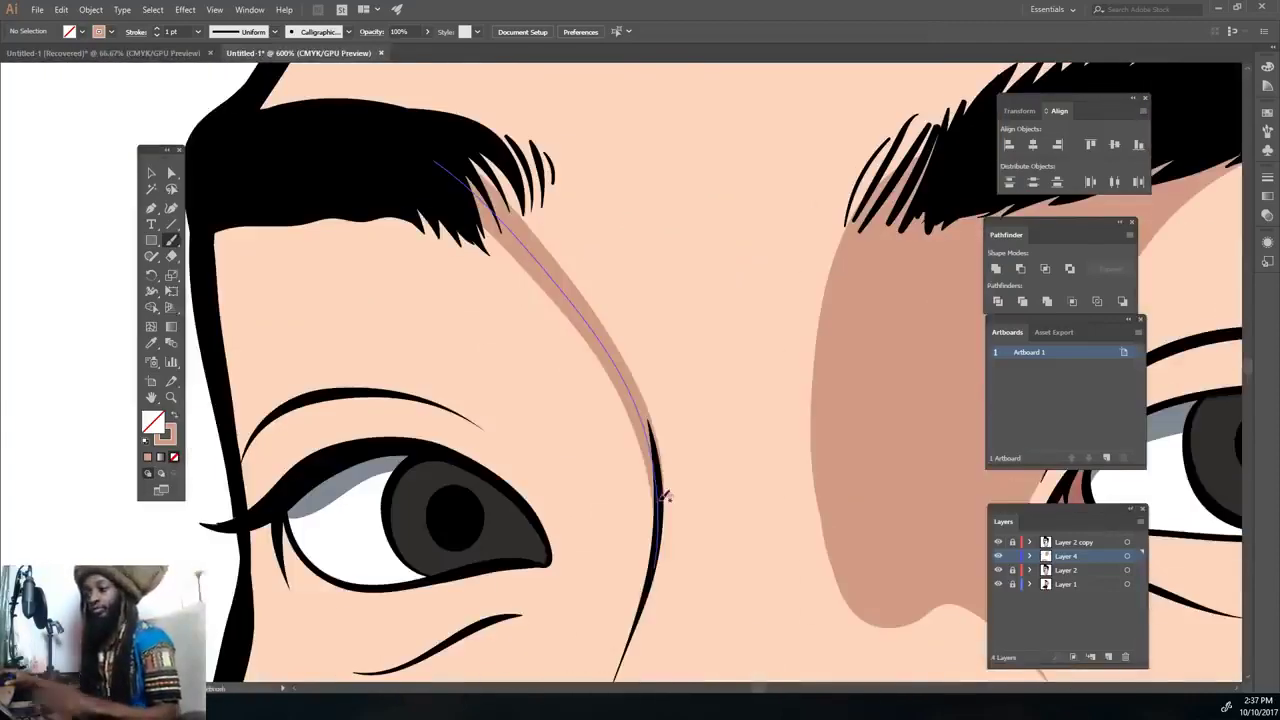
scroll(665, 495, "down", 2)
left_click_drag(537, 240, 620, 500)
scroll(700, 490, "down", 3)
scroll(824, 485, "down", 2)
scroll(824, 485, "up", 3)
scroll(821, 478, "up", 2)
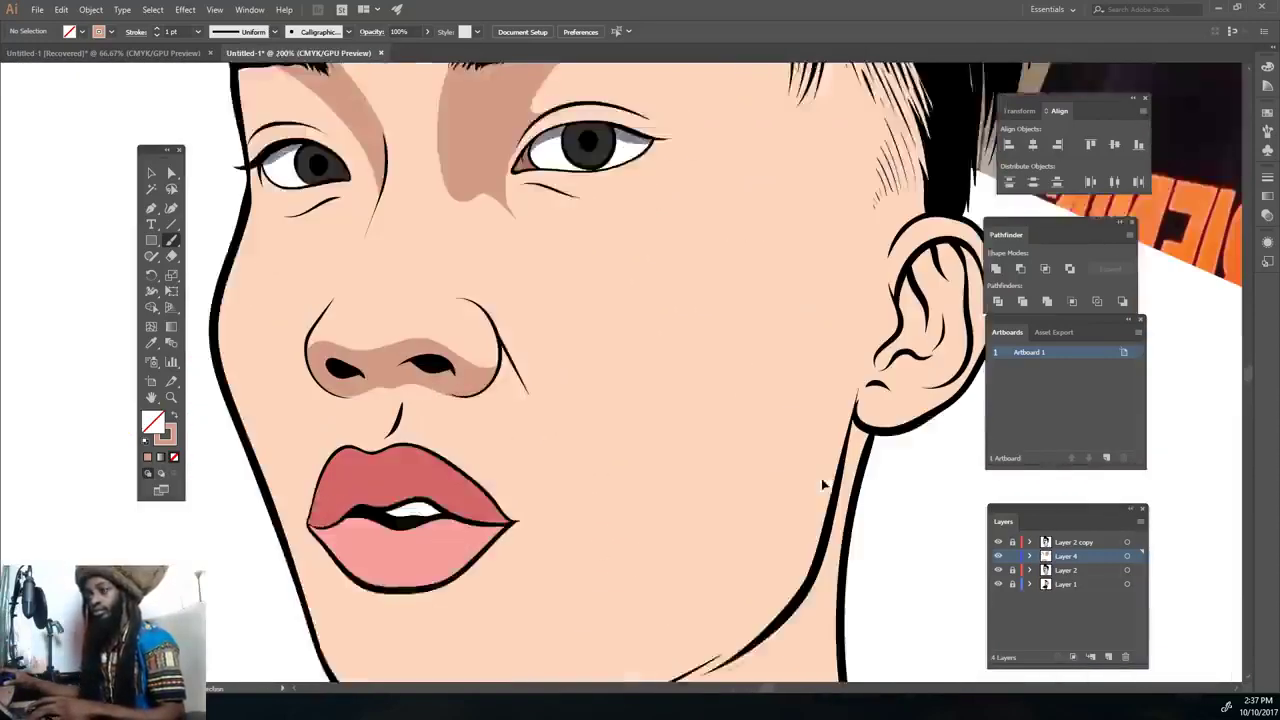
Paint tan shading along the jawline and neck.
mouse_move(808, 450)
left_mouse_down()
mouse_move(440, 615)
mouse_move(770, 410)
left_mouse_up()
scroll(600, 450, "down", 2)
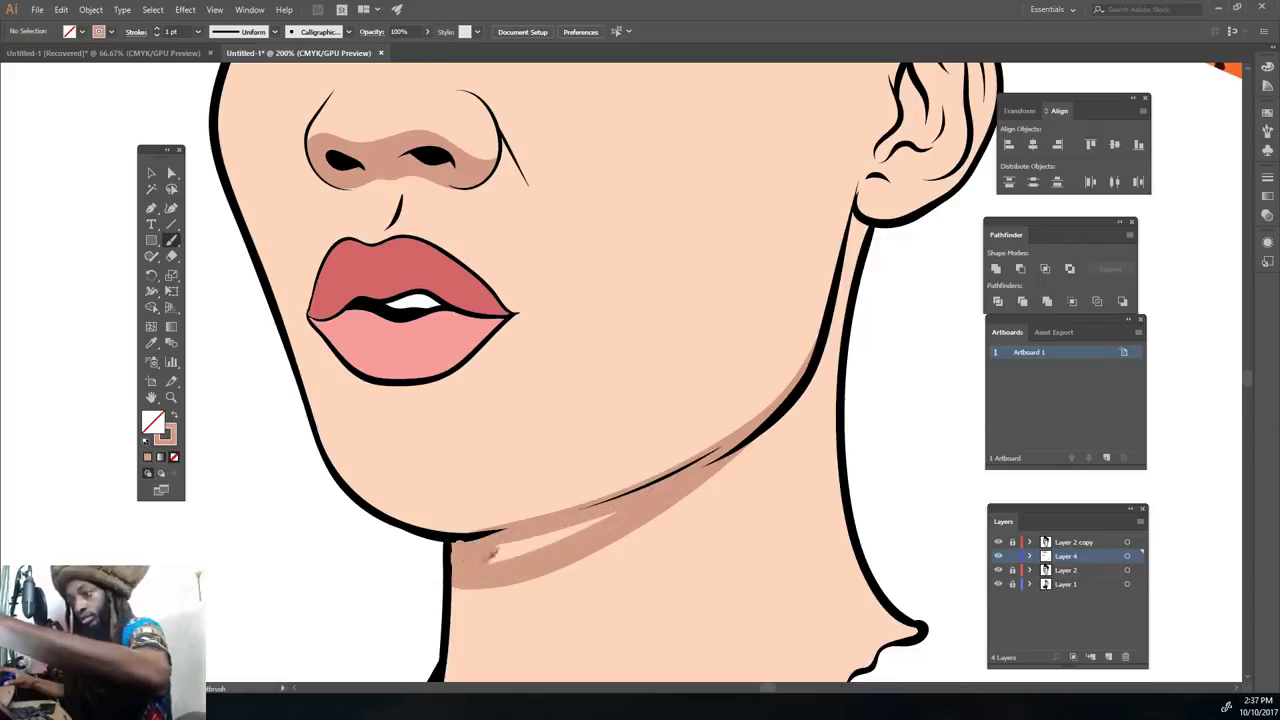
scroll(650, 492, "down", 3)
scroll(734, 471, "up", 1)
scroll(757, 460, "up", 1)
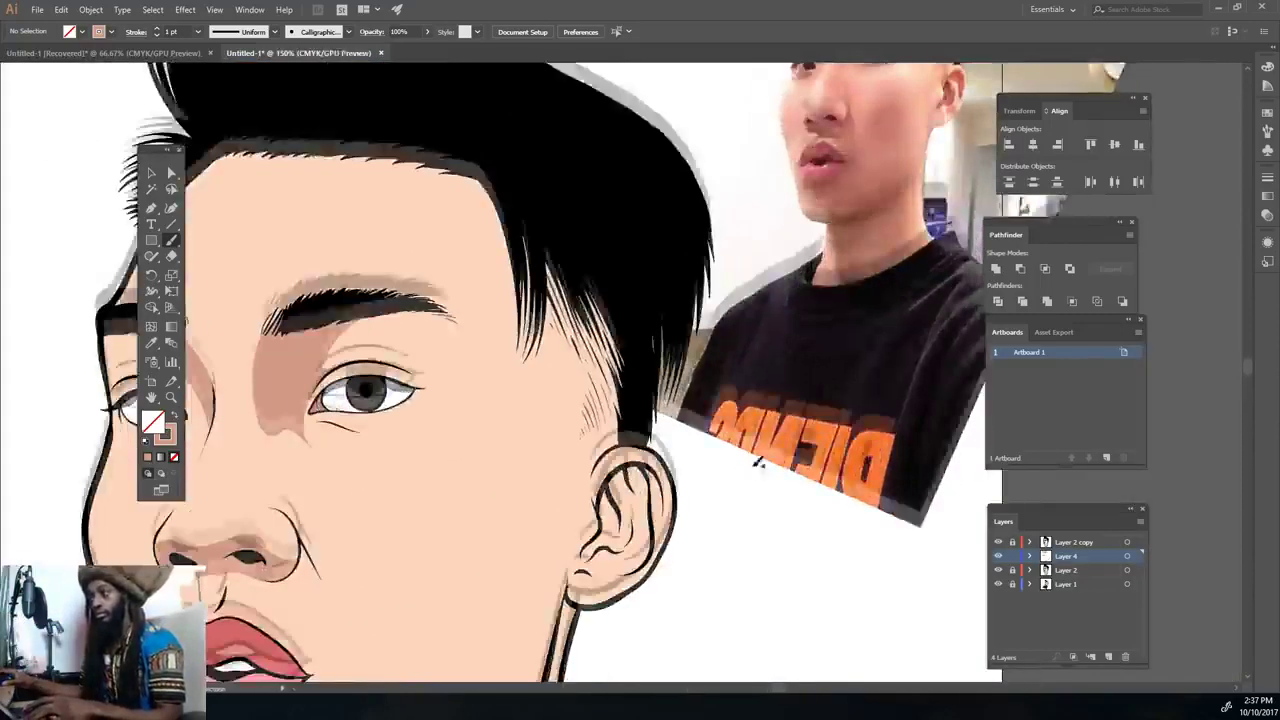
scroll(761, 460, "up", 1)
scroll(760, 460, "down", 3)
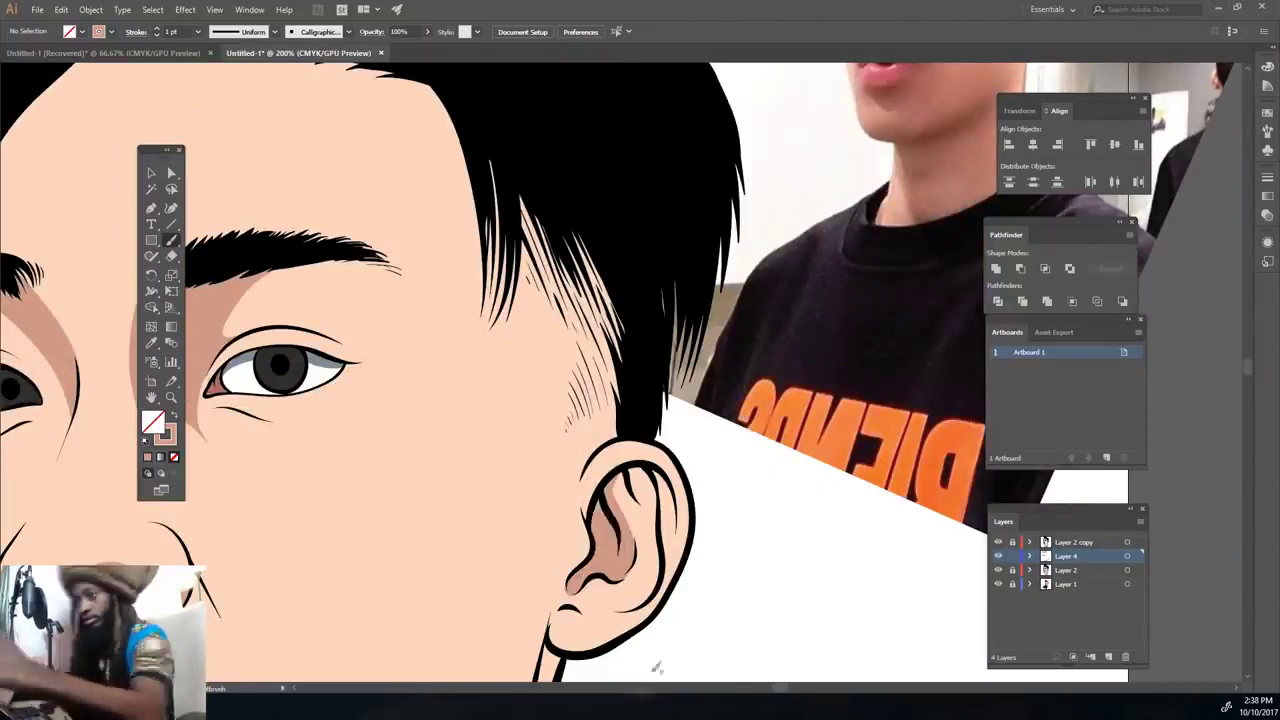
scroll(656, 667, "down", 2)
scroll(671, 600, "up", 3)
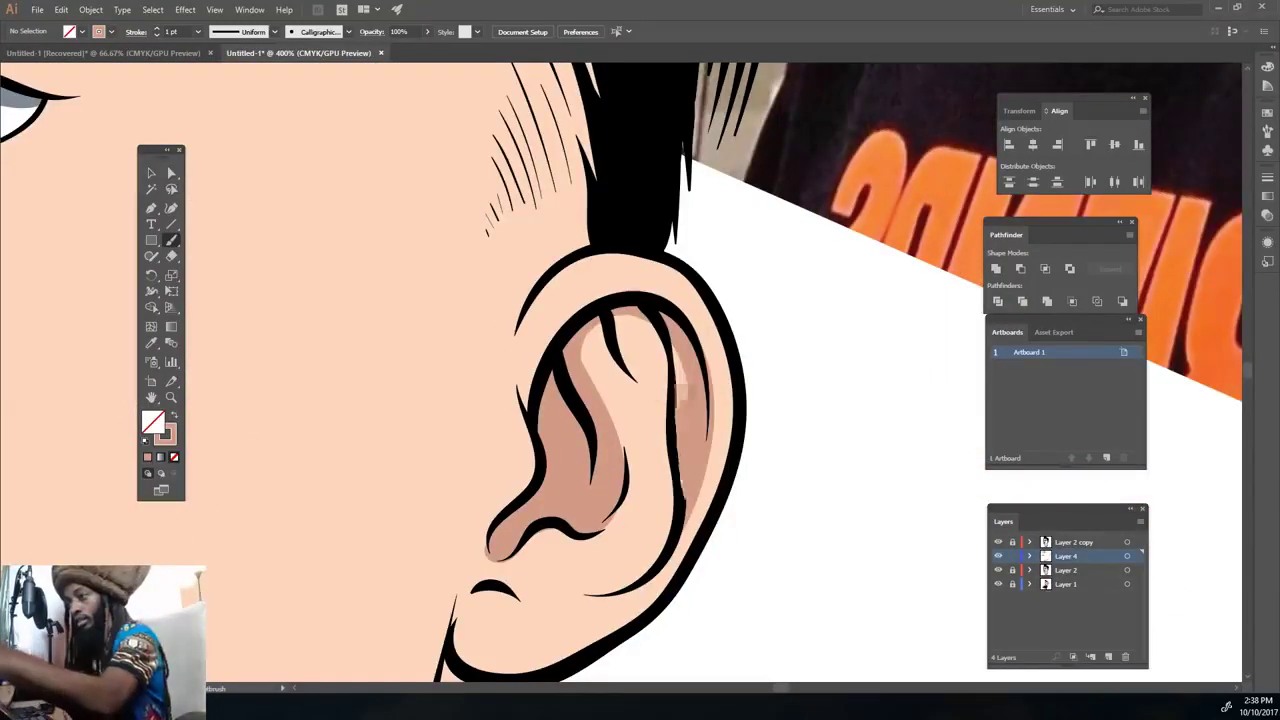
scroll(622, 342, "down", 3)
scroll(640, 400, "up", 3)
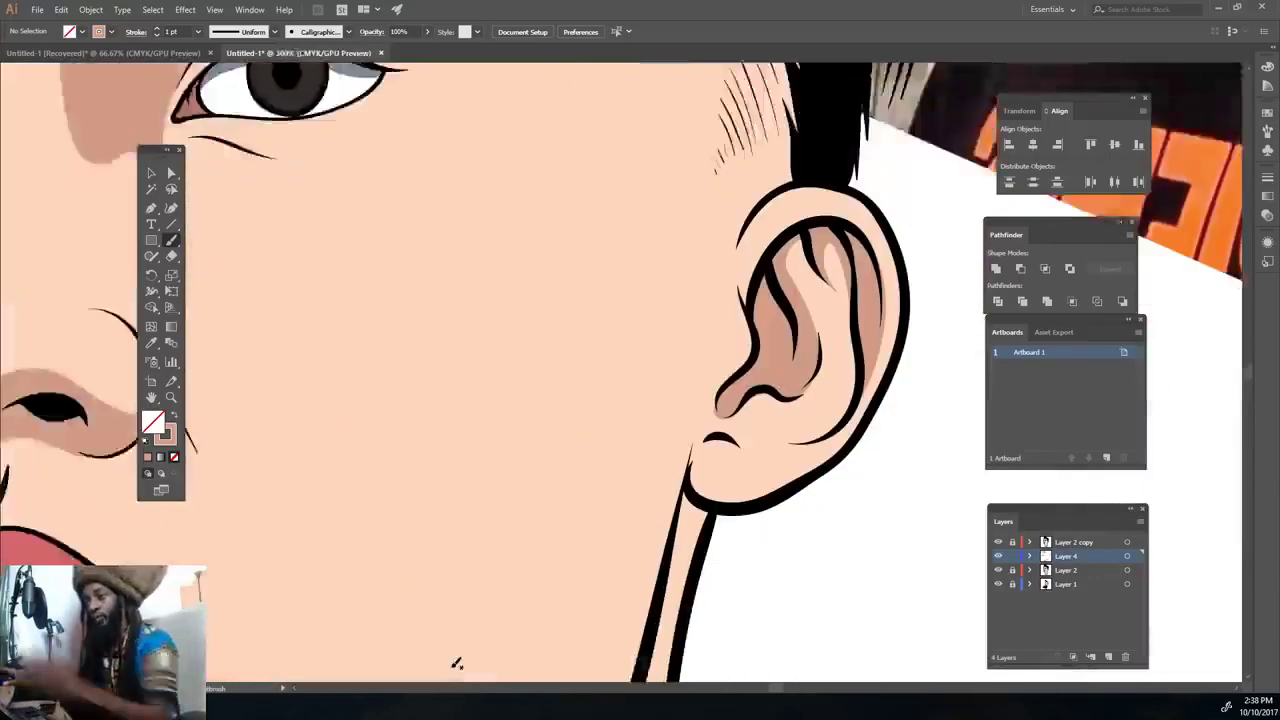
Shade the inner jawline and under the lower lip, then eyedrop the lip red.
left_click_drag(670, 462, 686, 482)
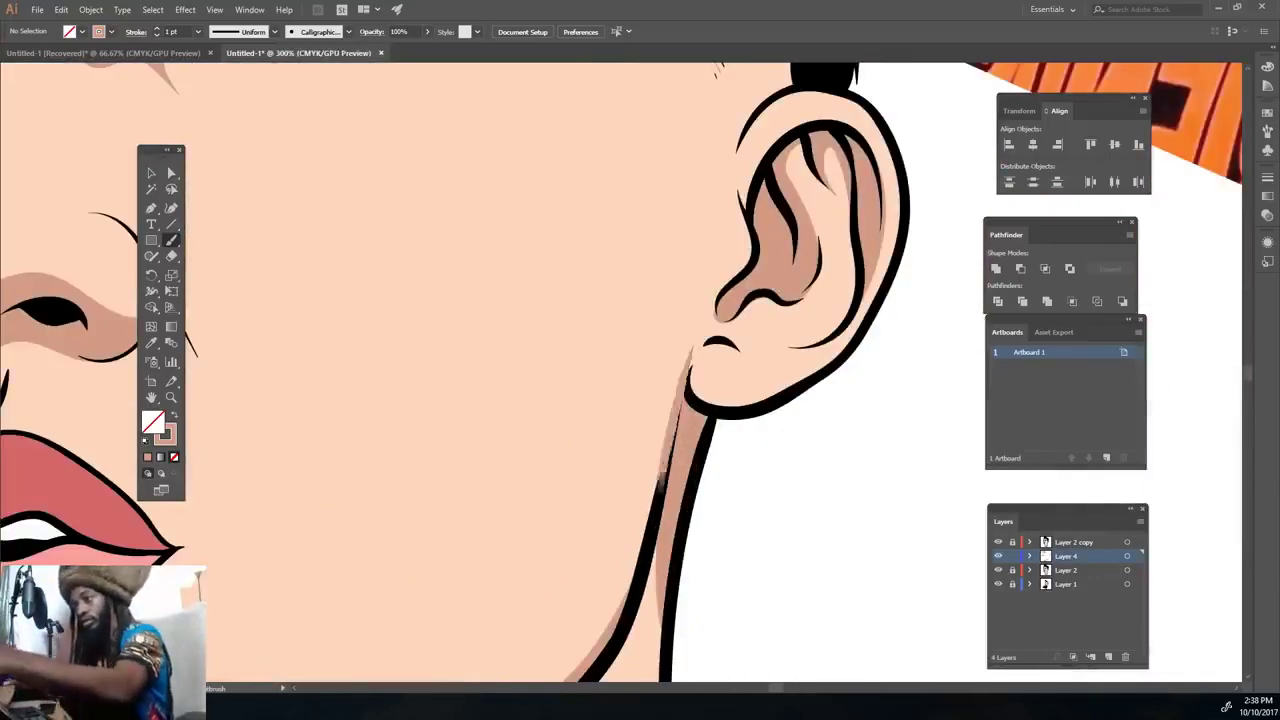
scroll(672, 606, "down", 3)
scroll(651, 648, "up", 3)
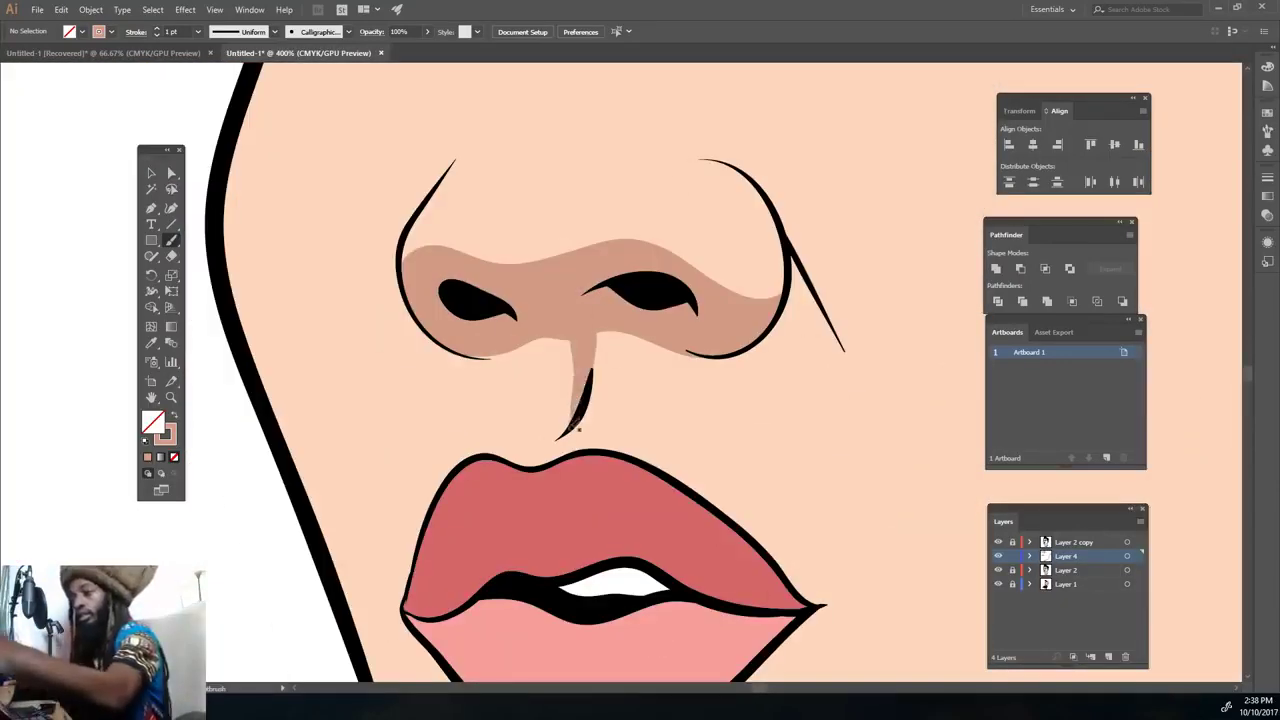
scroll(531, 366, "down", 3)
scroll(535, 362, "up", 3)
mouse_move(660, 500)
left_mouse_down()
mouse_move(708, 535)
mouse_move(545, 555)
mouse_move(525, 498)
mouse_move(576, 546)
mouse_move(690, 515)
mouse_move(590, 505)
mouse_move(543, 557)
left_mouse_up()
scroll(597, 560, "down", 4)
scroll(600, 392, "up", 6)
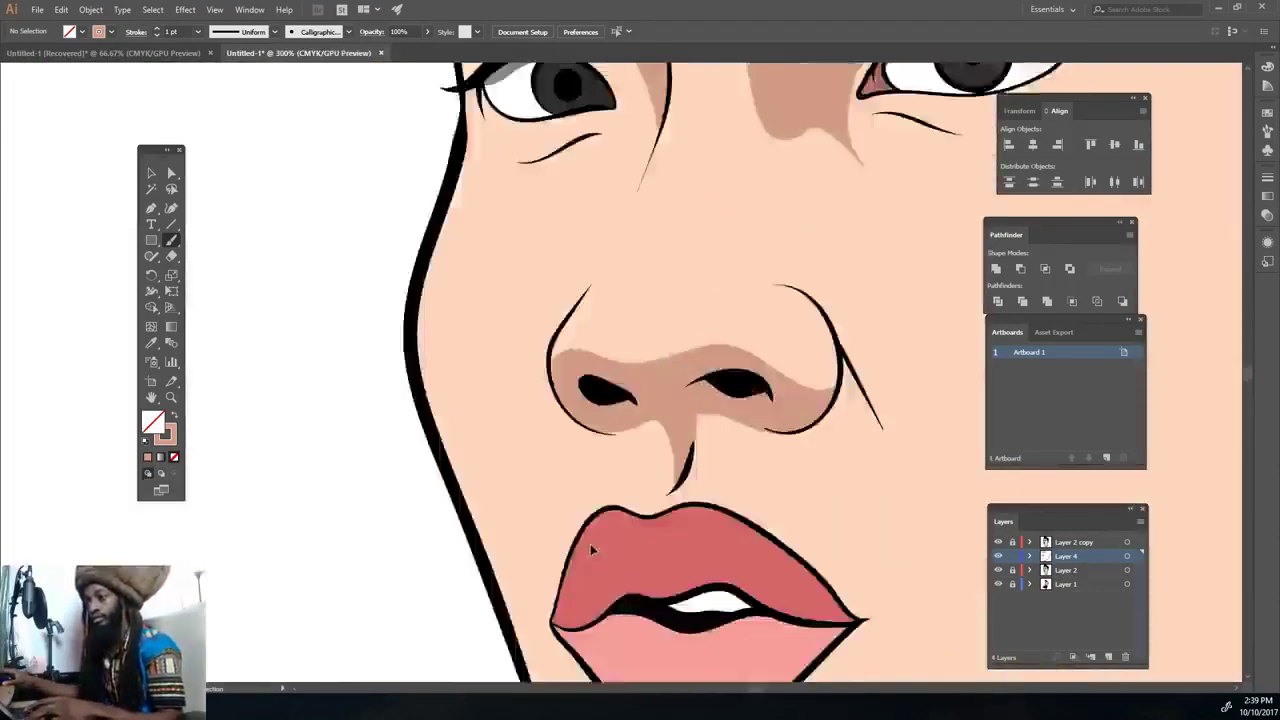
key("i")
left_click(620, 360)
Darken the lip red and brush it along the upper lip's inner edge and right corner.
double_click(152, 422)
left_click_drag(385, 521, 392, 532)
left_click(630, 461)
key("b")
mouse_move(910, 440)
left_mouse_down()
mouse_move(715, 430)
mouse_move(390, 525)
mouse_move(640, 470)
mouse_move(895, 462)
left_mouse_up()
key("shift+x")
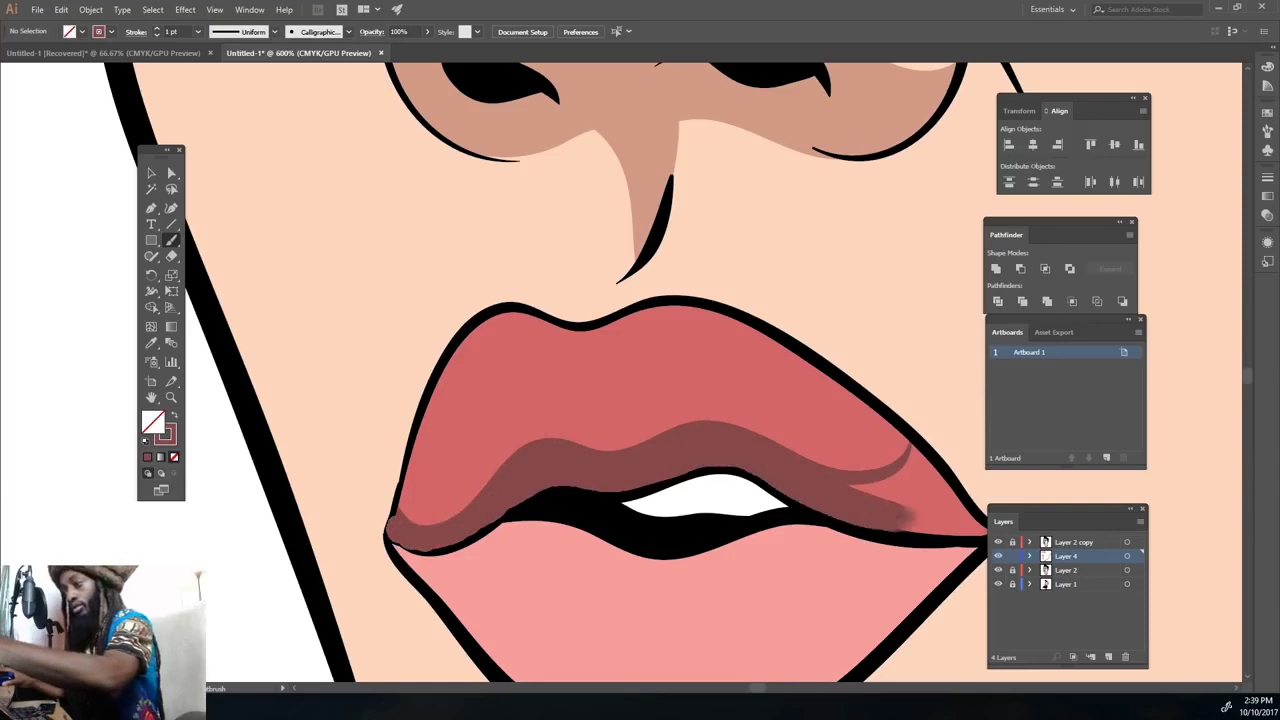
scroll(895, 462, "down", 2)
mouse_move(1005, 485)
left_mouse_down()
mouse_move(905, 390)
mouse_move(922, 432)
left_mouse_up()
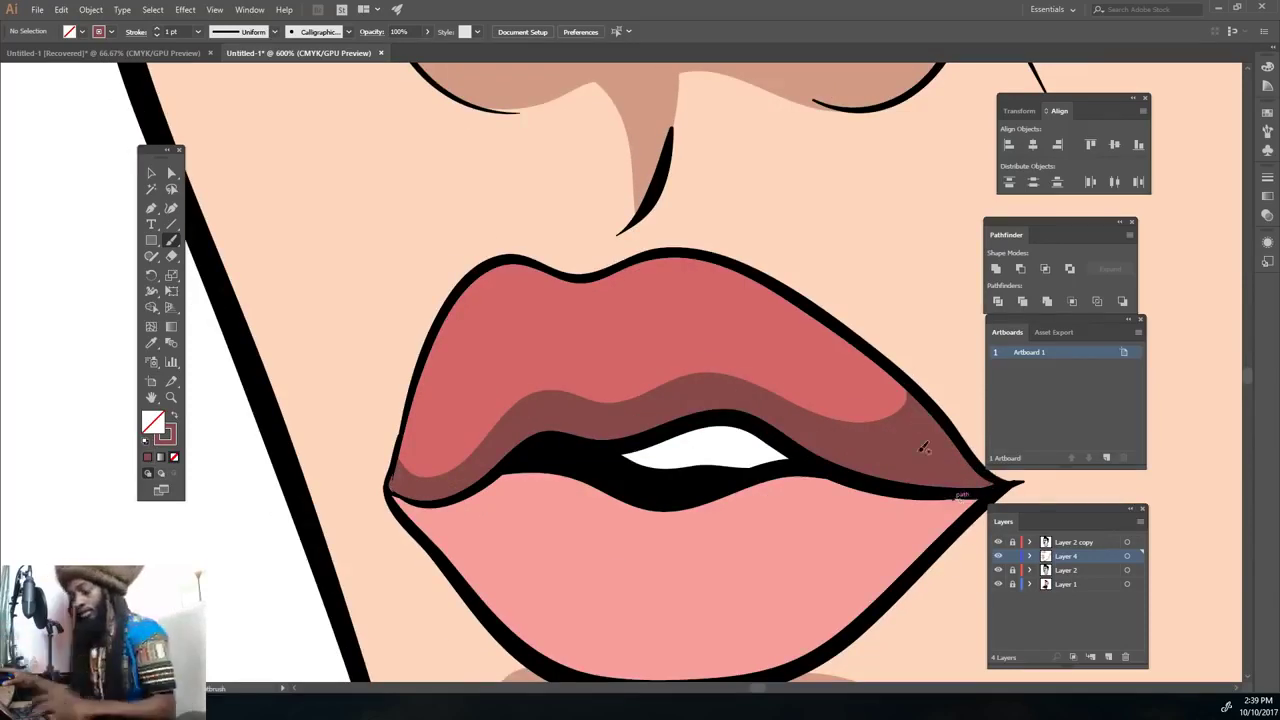
key("ctrl+0")
scroll(600, 366, "up", 3)
scroll(600, 366, "up", 2)
Sample the lower lip pink, shade its rim deeper pink, and add a light highlight.
key("i")
left_click(700, 385)
double_click(152, 424)
key("Return")
key("b")
mouse_move(830, 618)
left_mouse_down()
mouse_move(612, 548)
mouse_move(578, 512)
left_mouse_up()
key("shift+x")
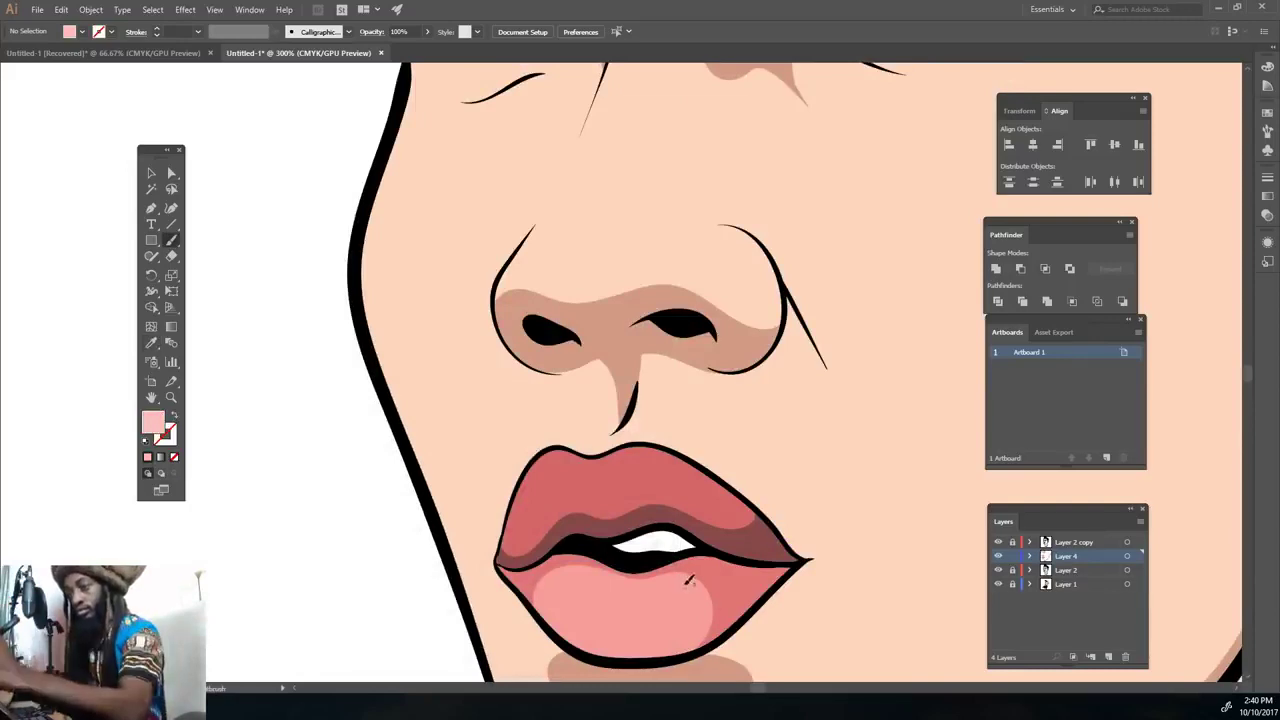
left_click_drag(688, 580, 600, 570)
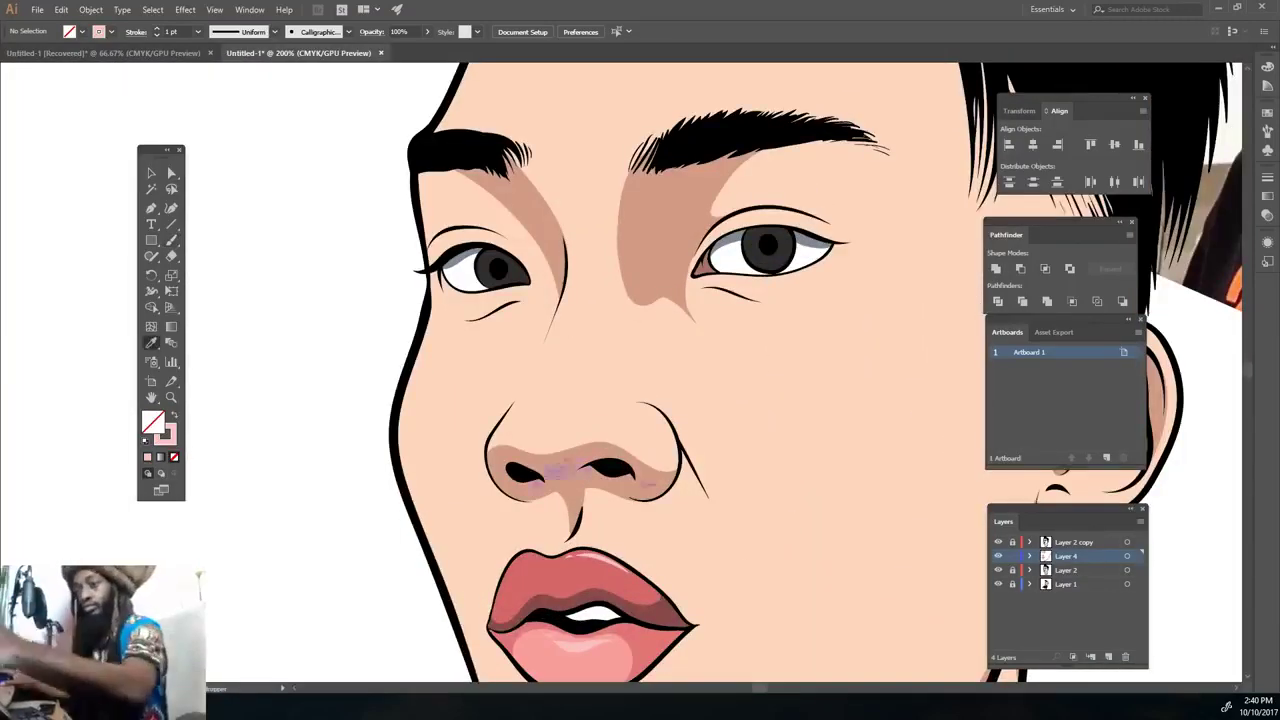
With the sampled tan, shade the nose's right edge, under both eyes and the left eye crease.
left_click(555, 470)
key("b")
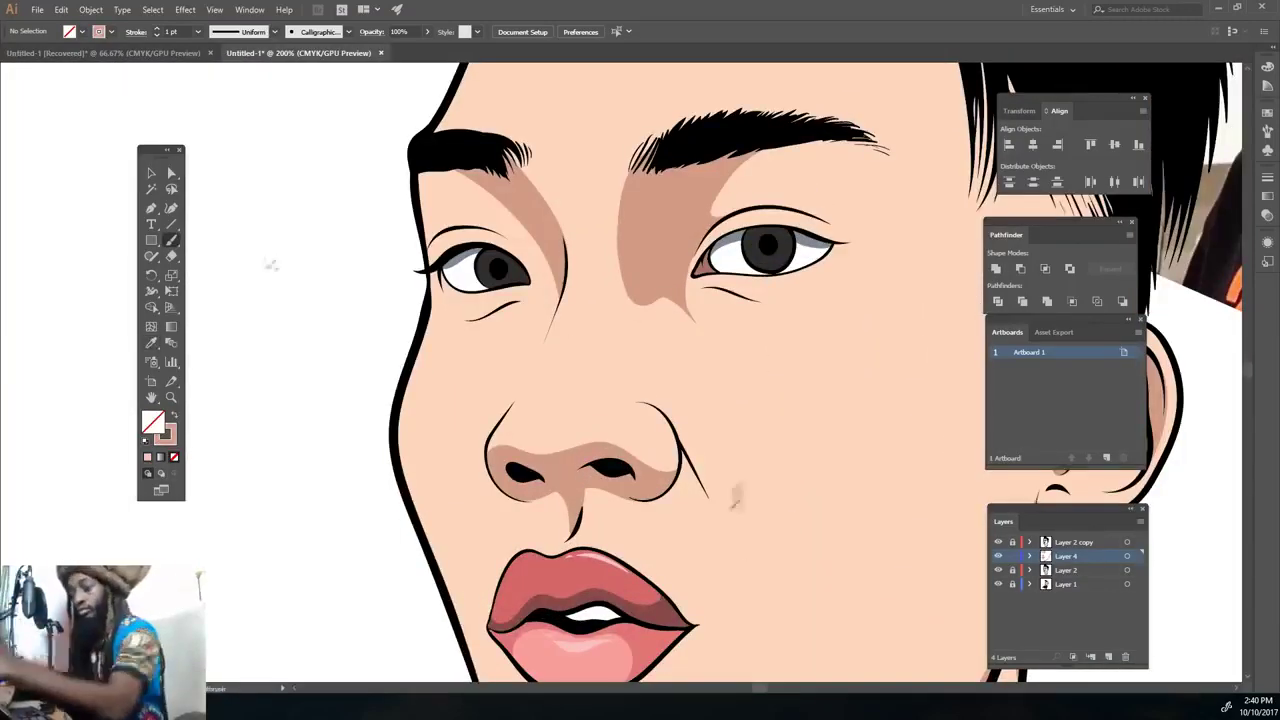
left_click_drag(680, 425, 715, 490)
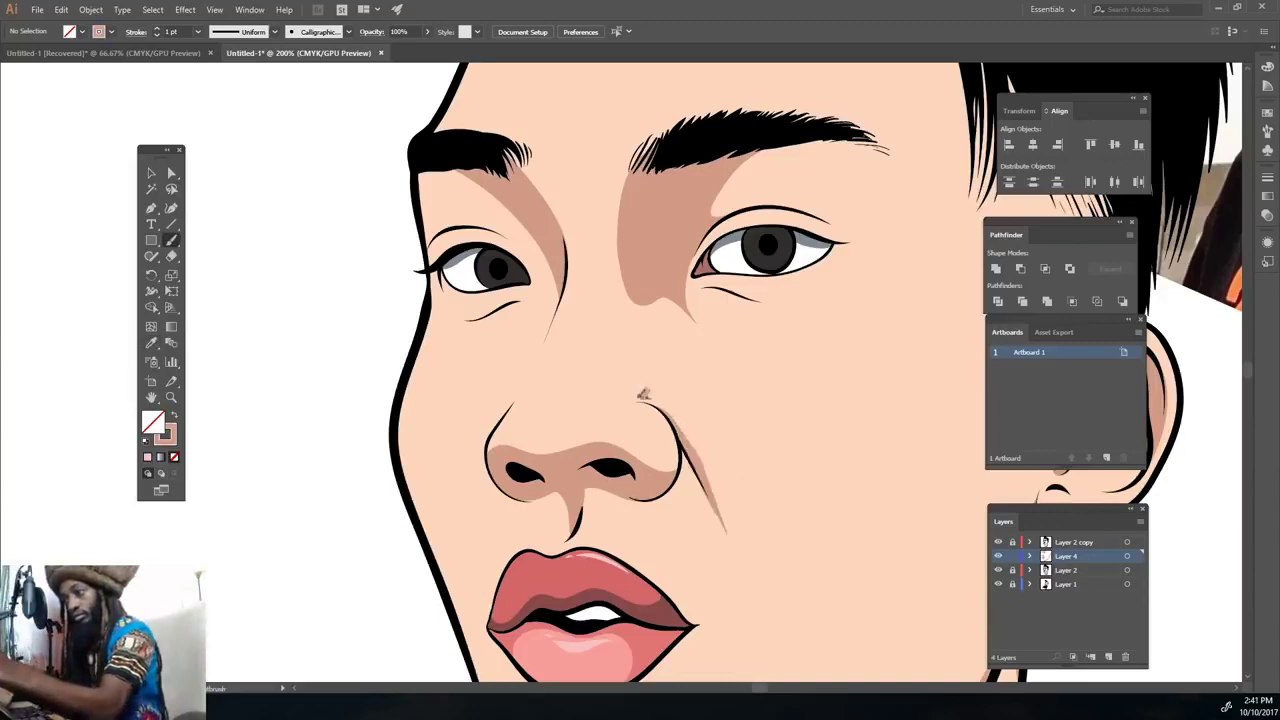
key("ctrl+equal")
scroll(655, 400, "up", 4)
left_click_drag(730, 434, 888, 452)
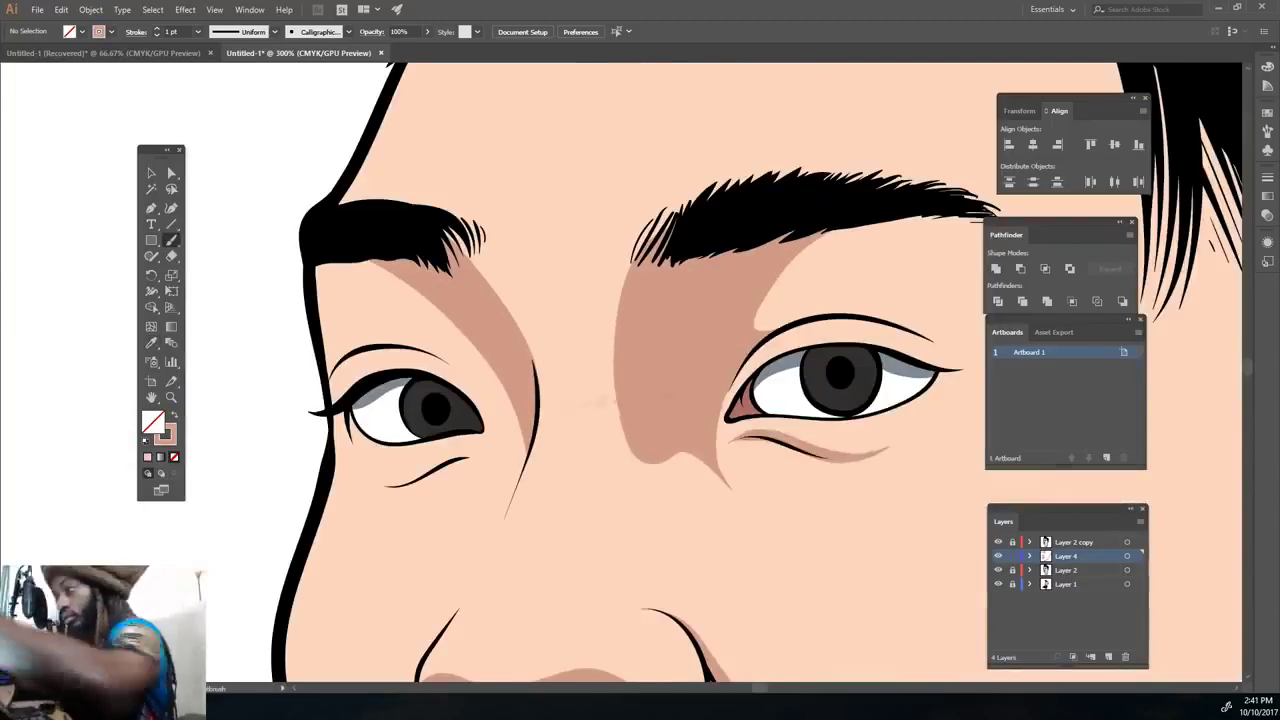
left_click_drag(375, 486, 478, 452)
left_click_drag(330, 362, 460, 356)
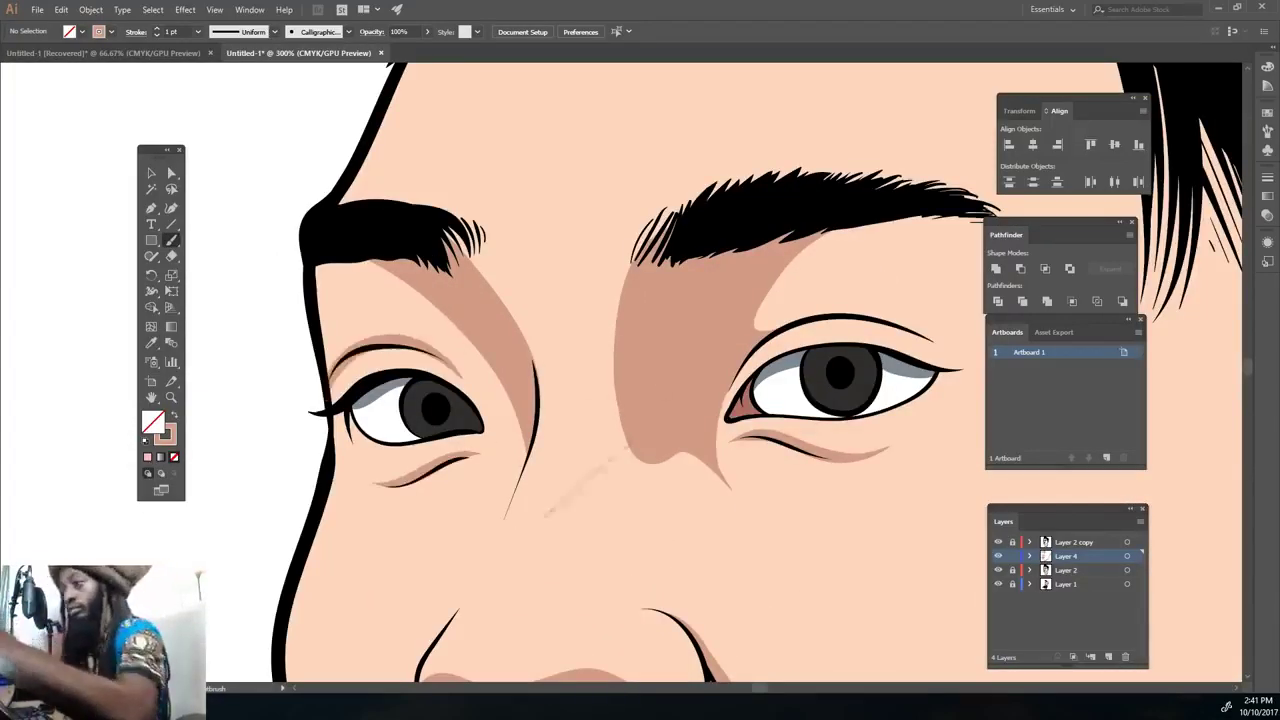
Shade the right side of the forehead, then eyedrop the peach skin colour.
key("ctrl+0")
key("ctrl+equal")
key("ctrl+equal")
key("ctrl+equal")
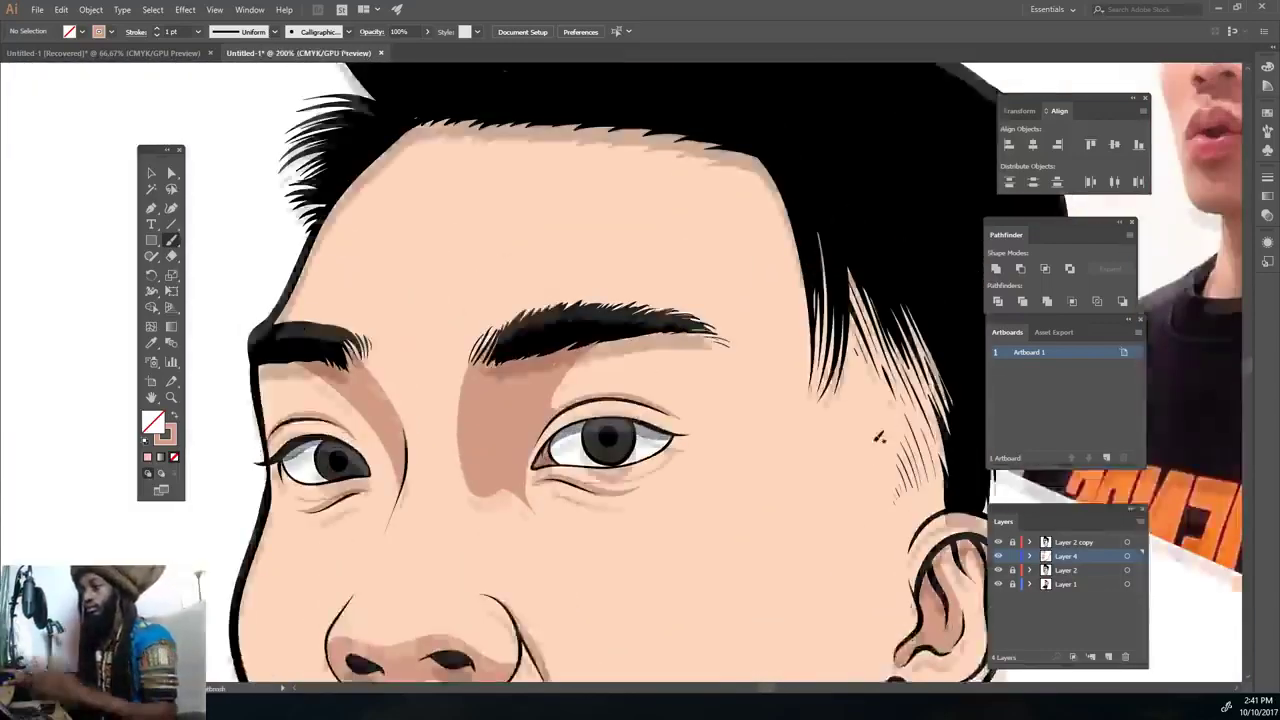
scroll(880, 437, "up", 2)
left_click_drag(700, 205, 810, 485)
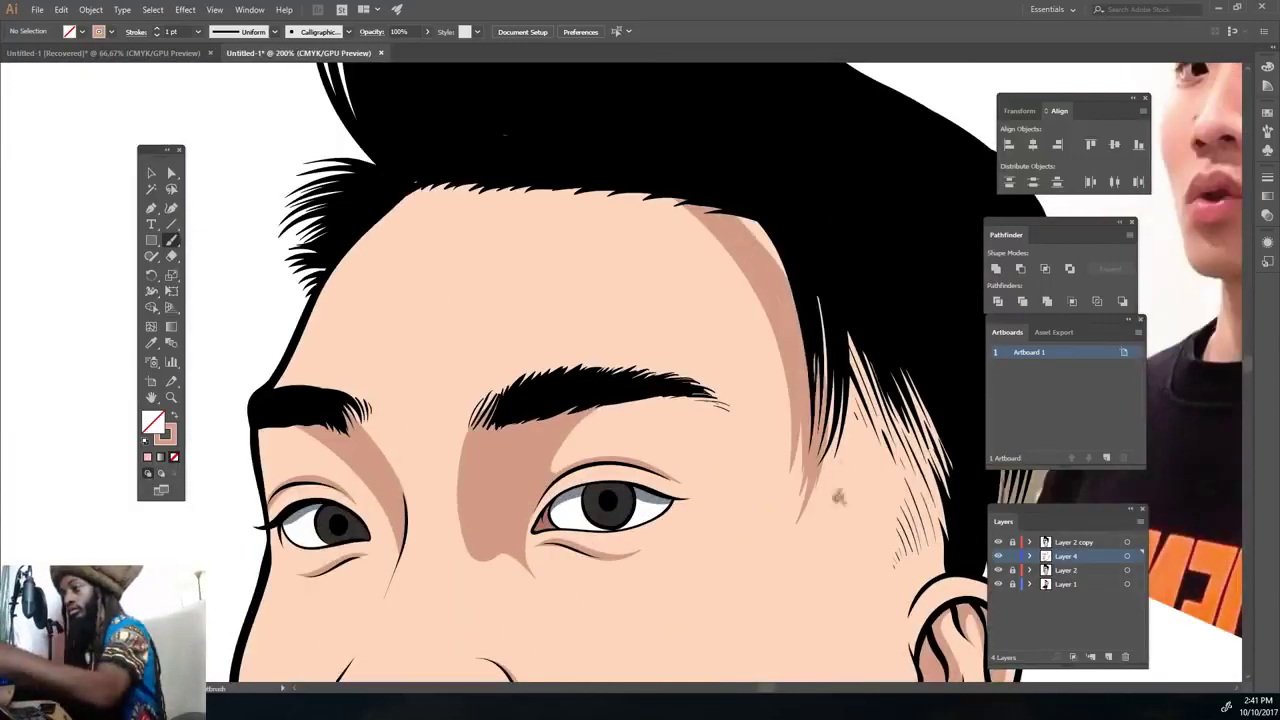
key("ctrl+0")
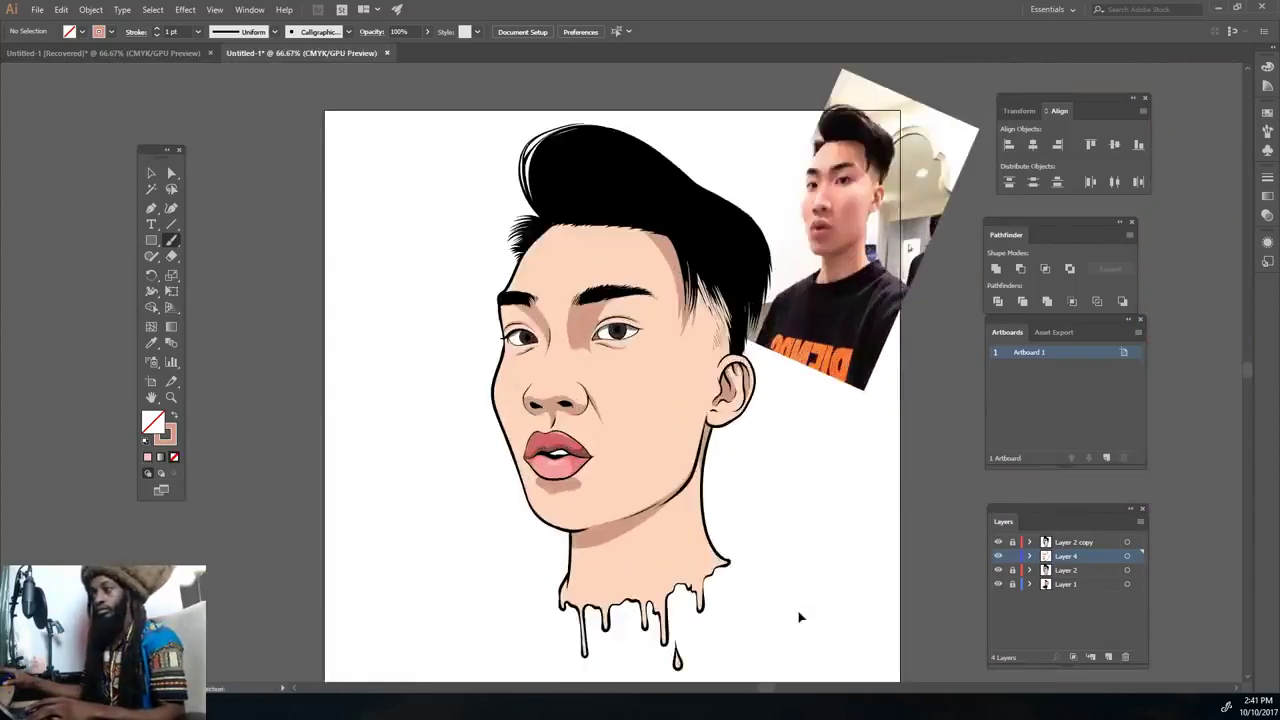
key("ctrl+equal")
scroll(797, 612, "up", 1)
key("i")
left_click(489, 408)
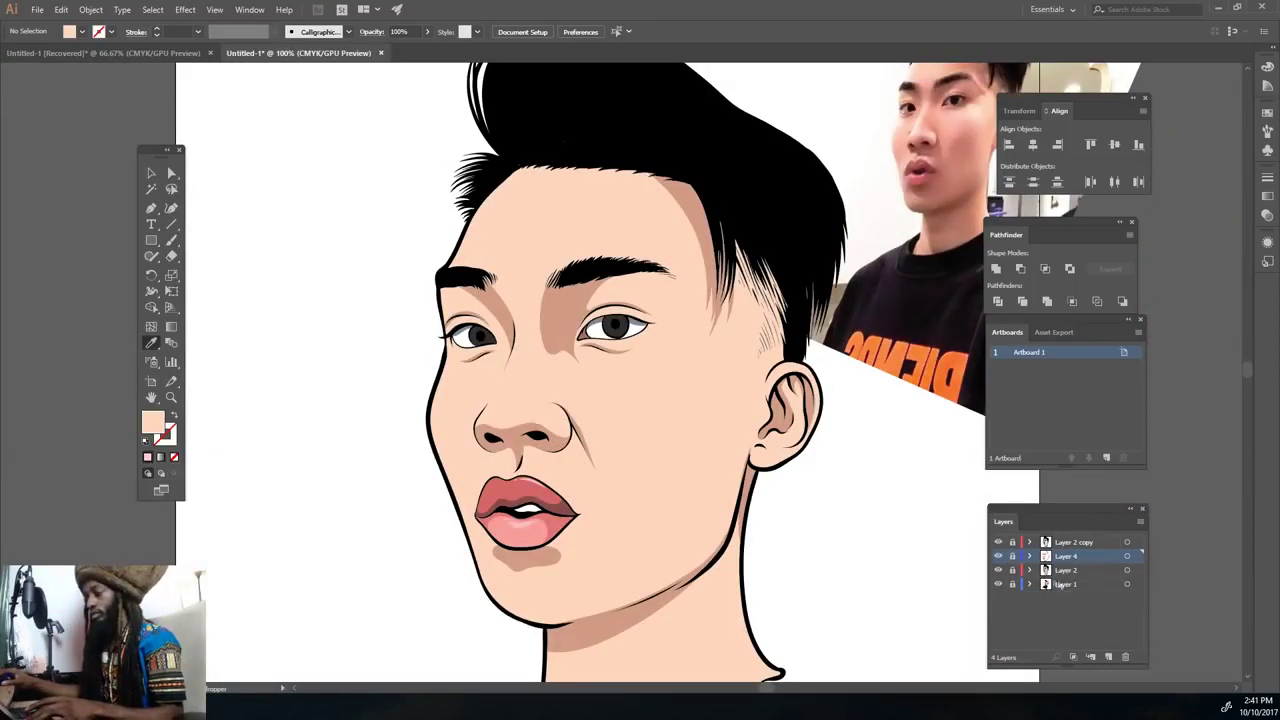
Add a new layer and lighten the fill to a pale pinkish peach, FFE4DC.
left_click(1109, 657)
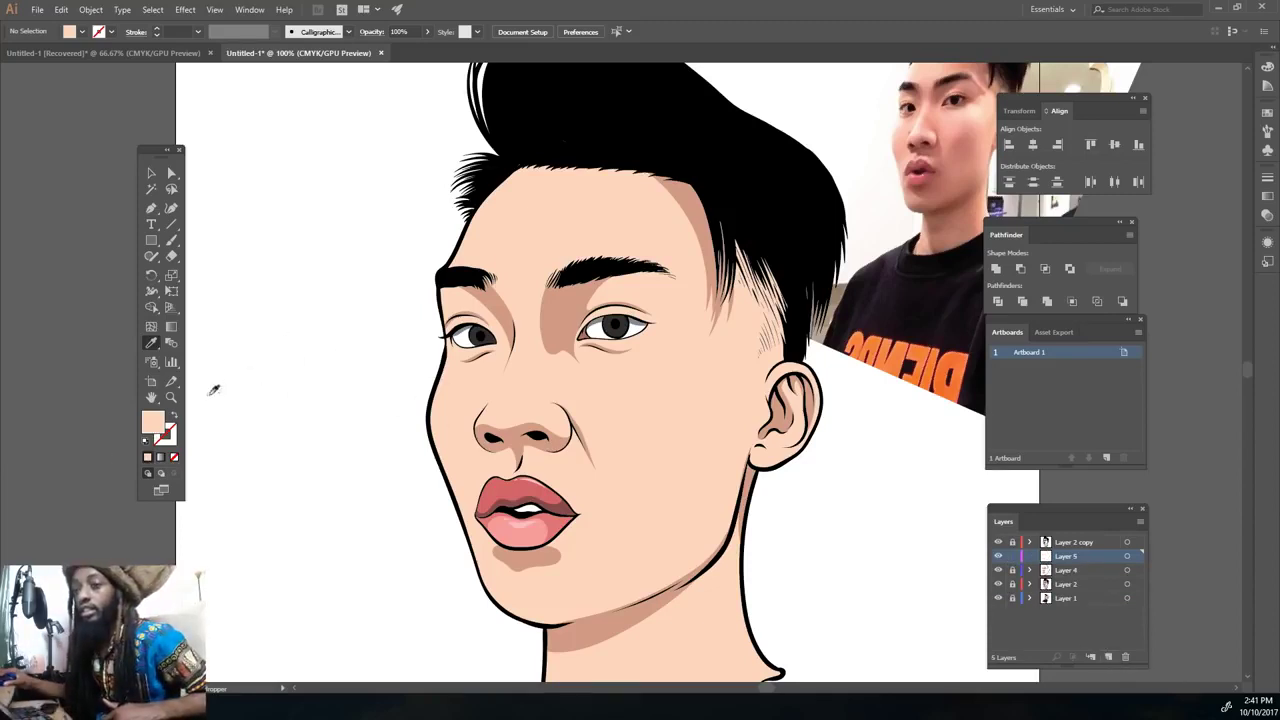
double_click(155, 425)
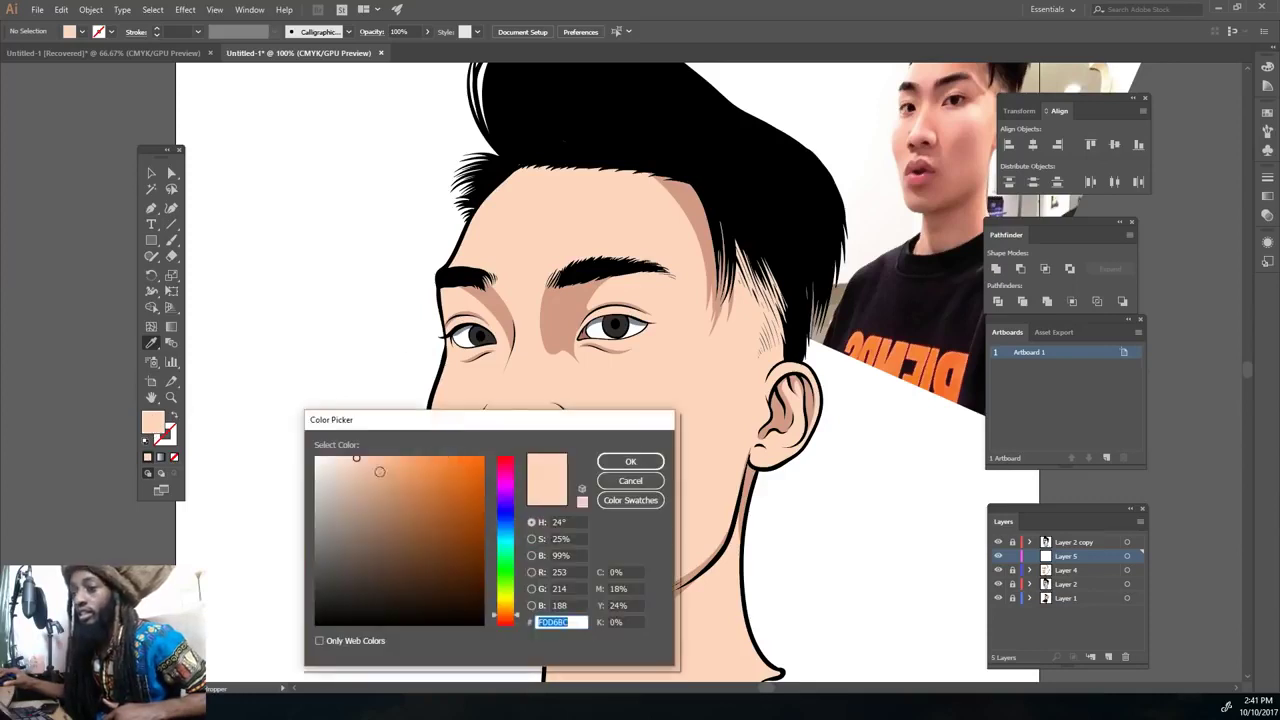
left_click_drag(356, 458, 340, 453)
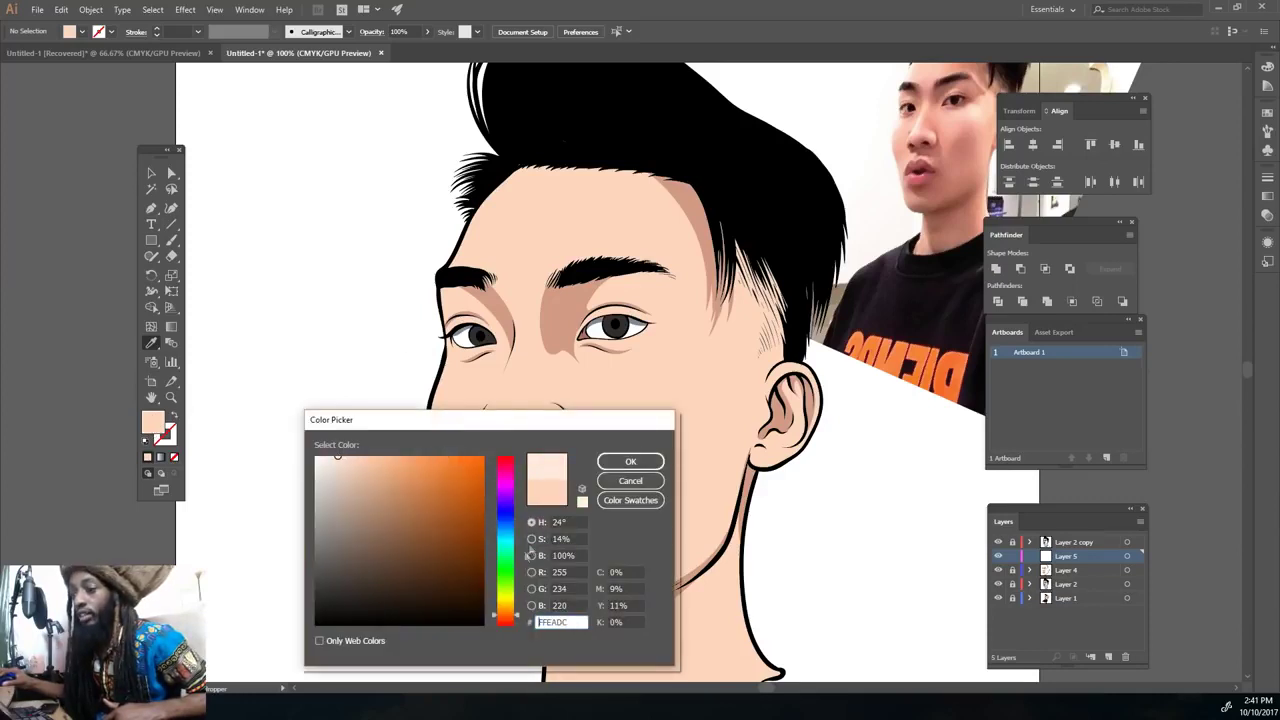
left_click_drag(510, 612, 512, 624)
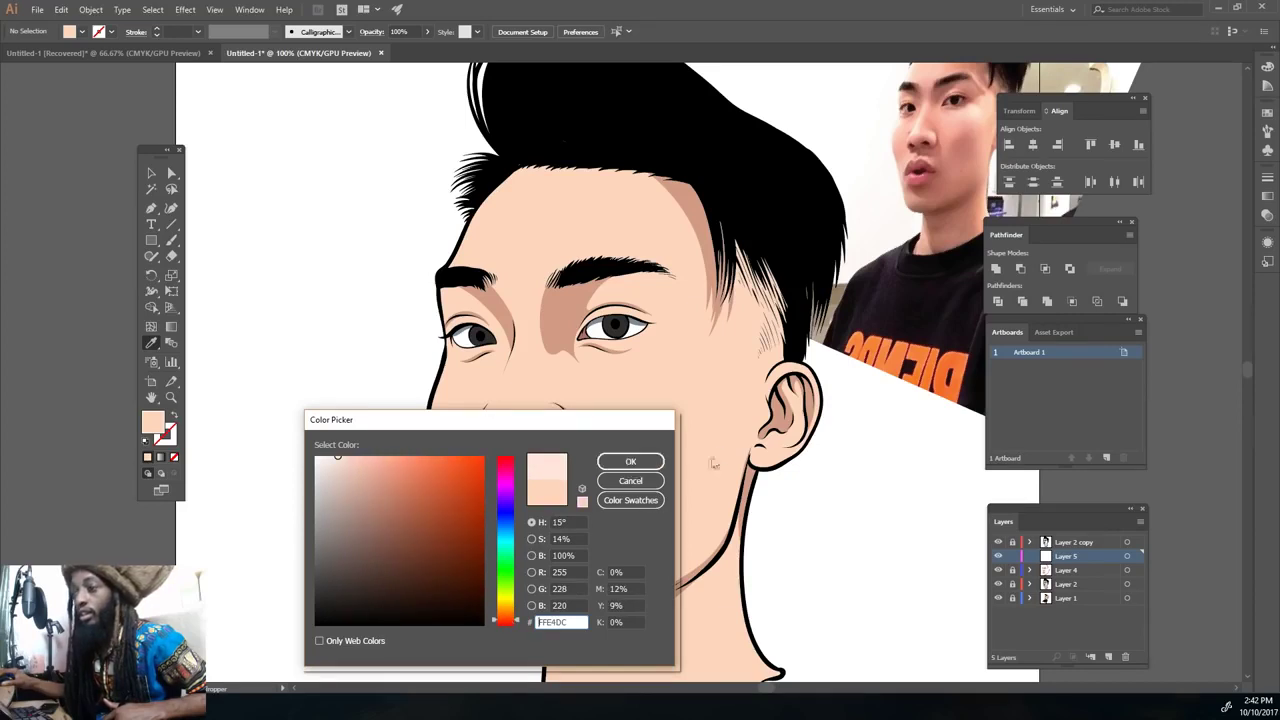
left_click(630, 461)
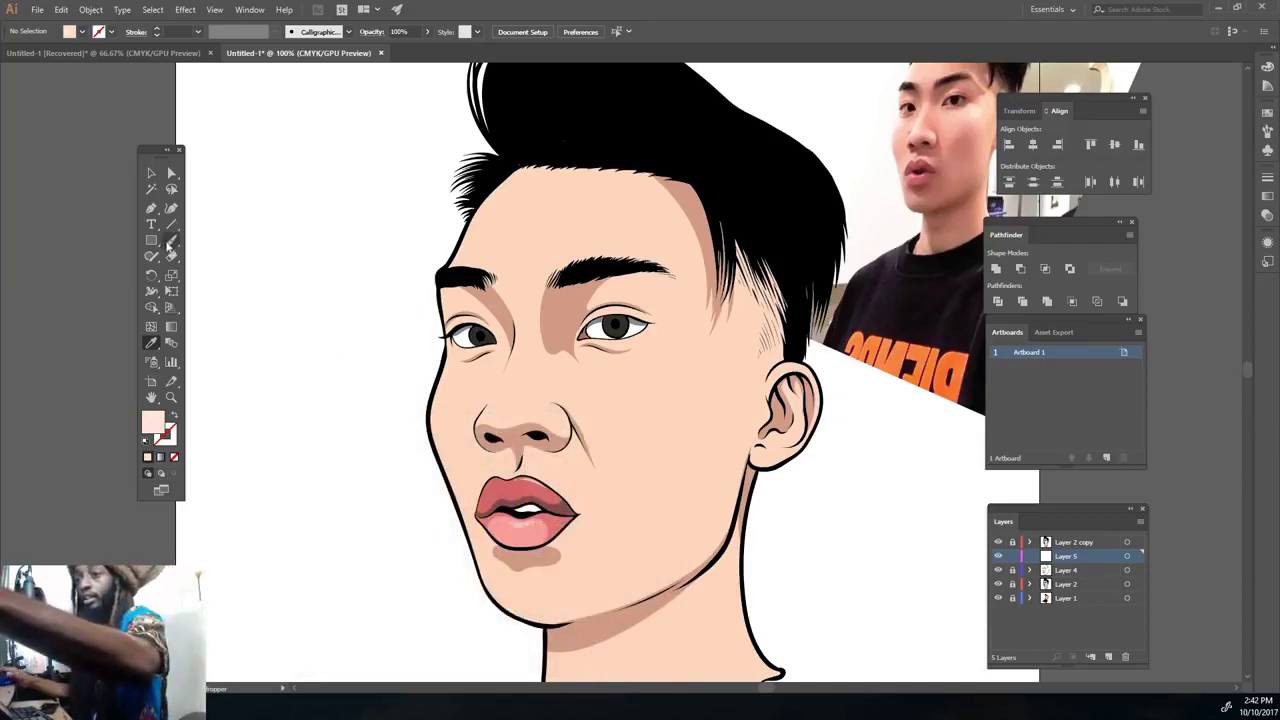
Make the pale peach a 4 pt brush stroke and paint highlights near the hairline and right cheek.
scroll(294, 290, "up", 2)
key("b")
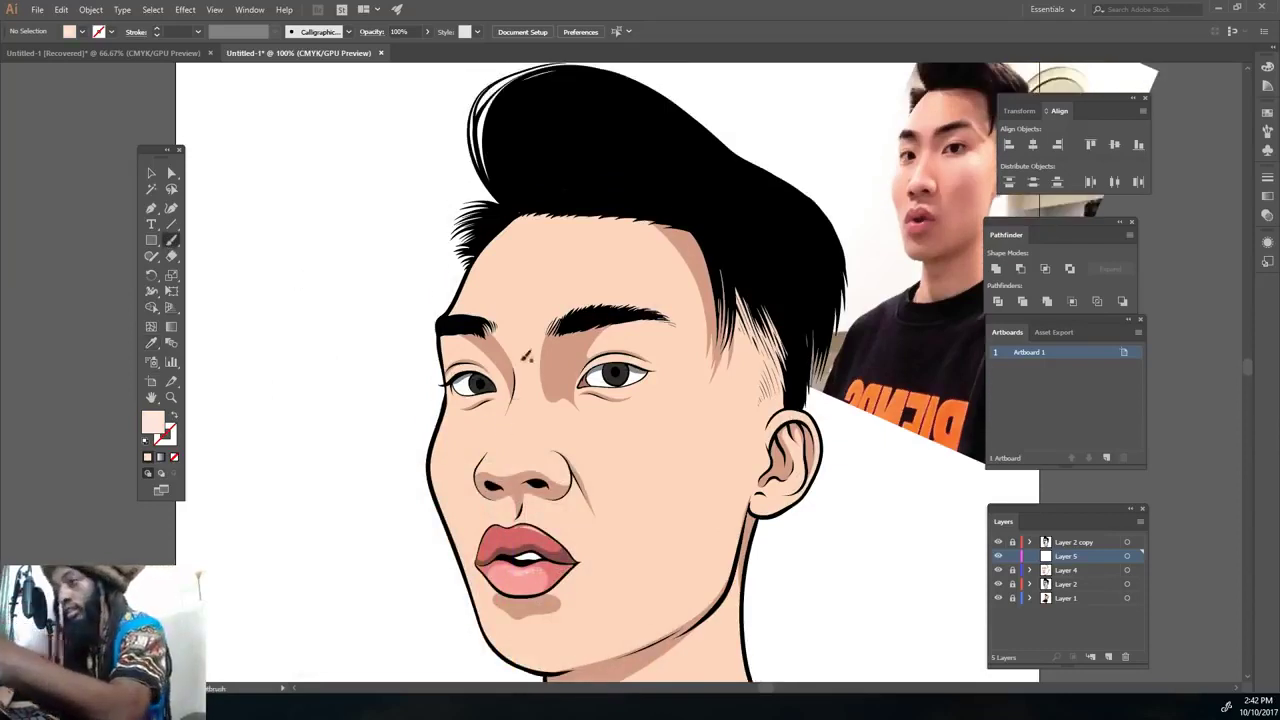
key("shift+x")
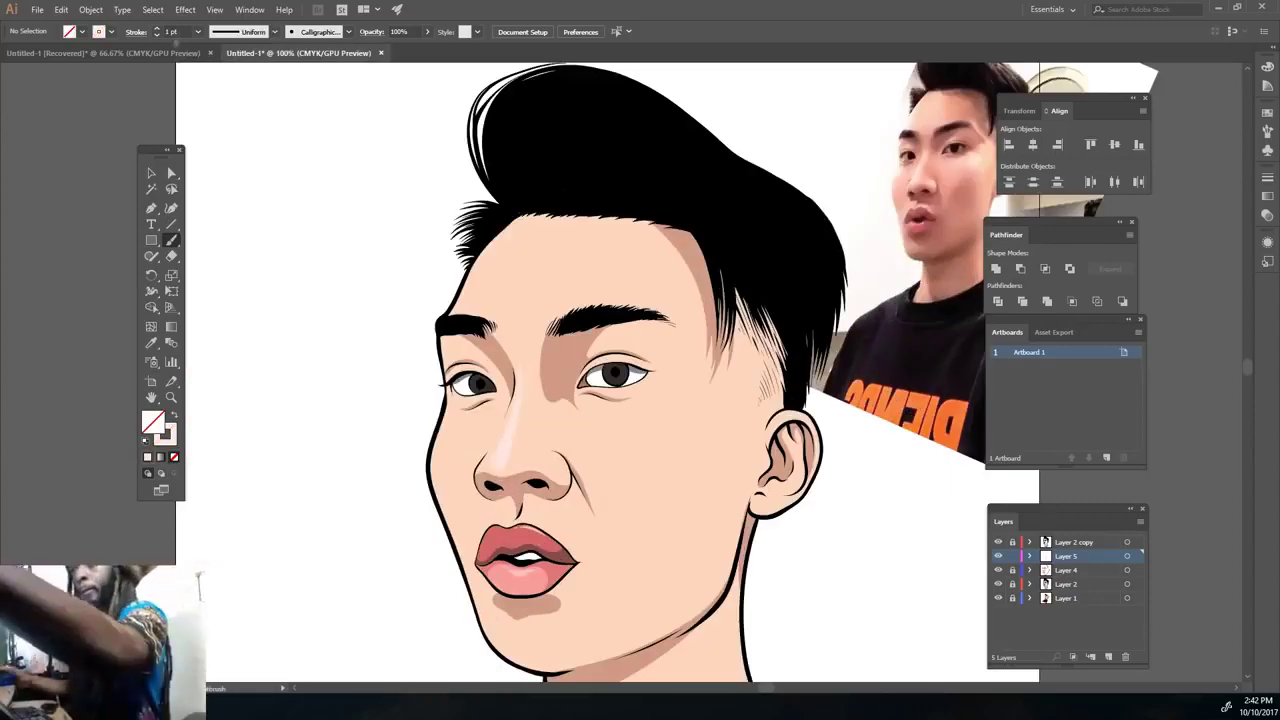
left_click(198, 31)
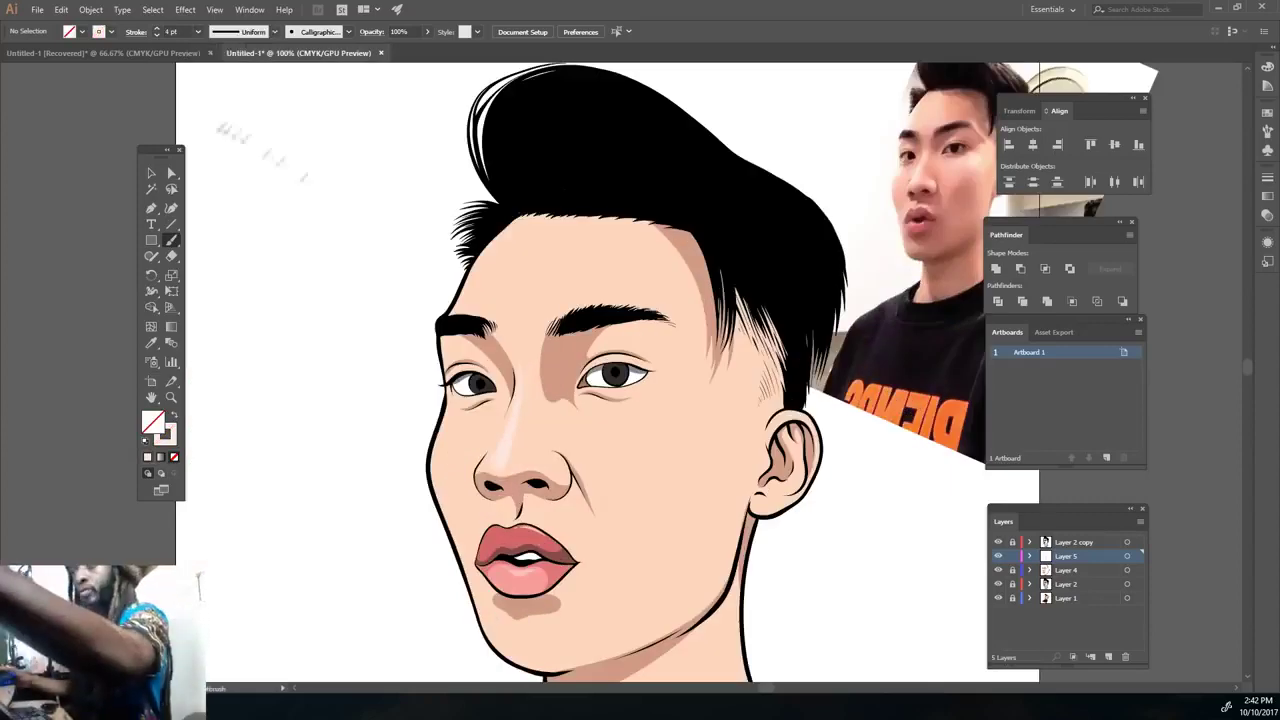
left_click(215, 145)
left_click_drag(450, 318, 540, 212)
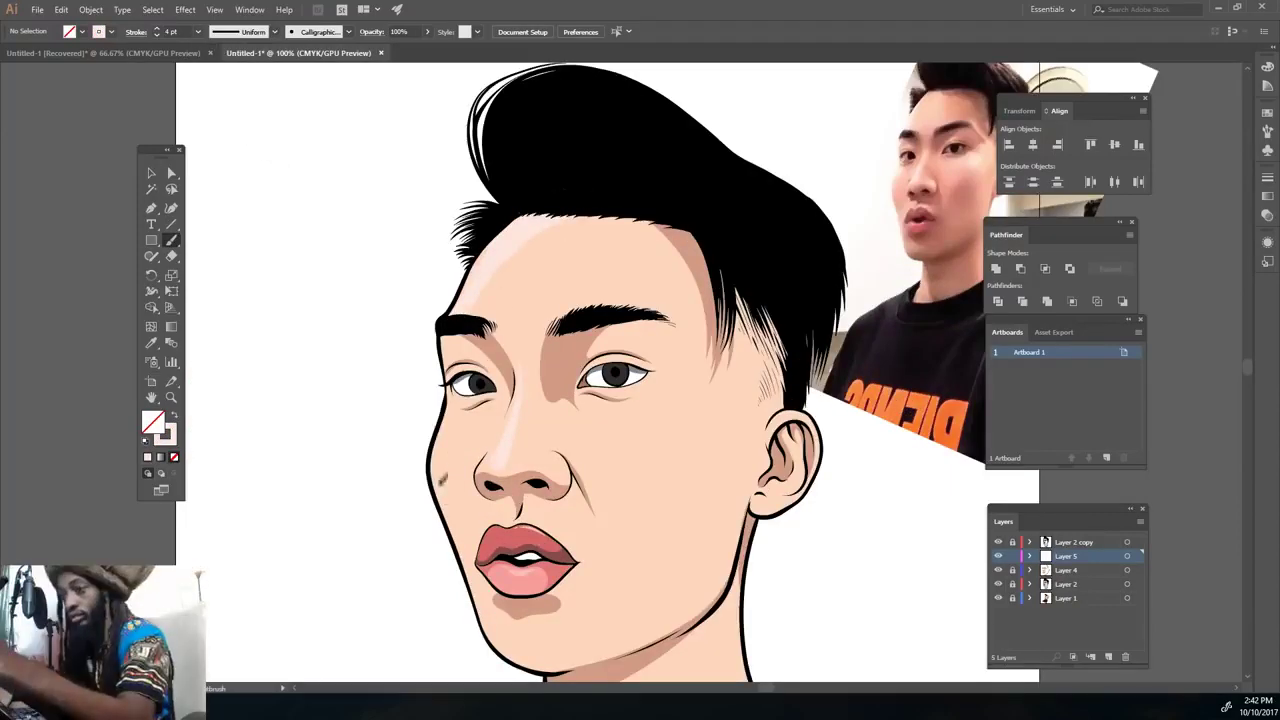
left_click_drag(643, 403, 668, 393)
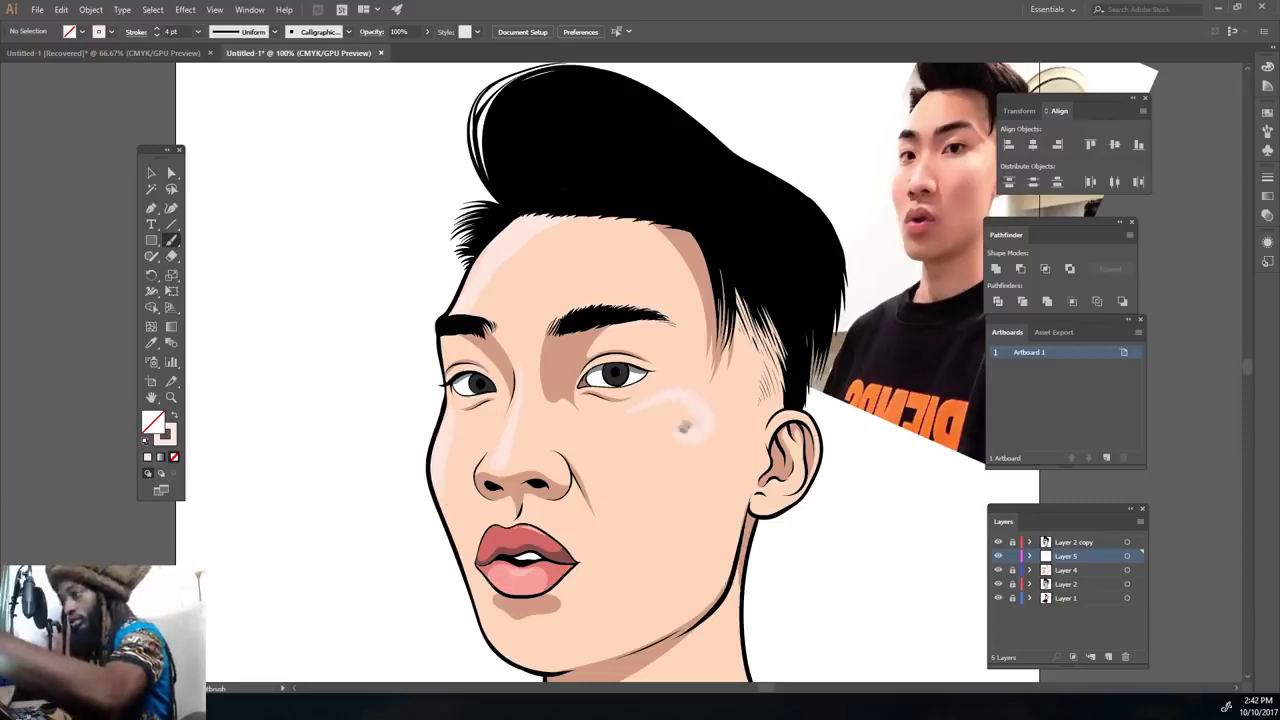
Zoom out to the whole artboard and add a new Layer 6.
scroll(647, 603, "down", 3)
scroll(647, 603, "up", 5)
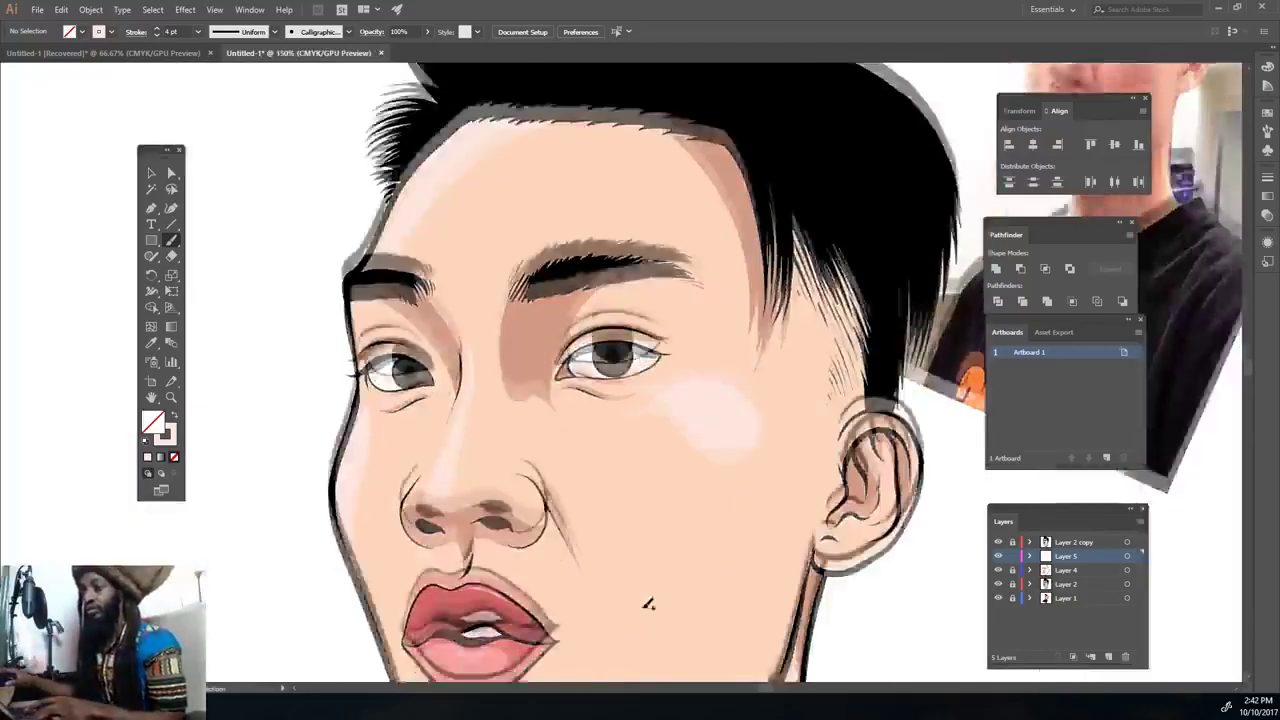
scroll(647, 603, "down", 2)
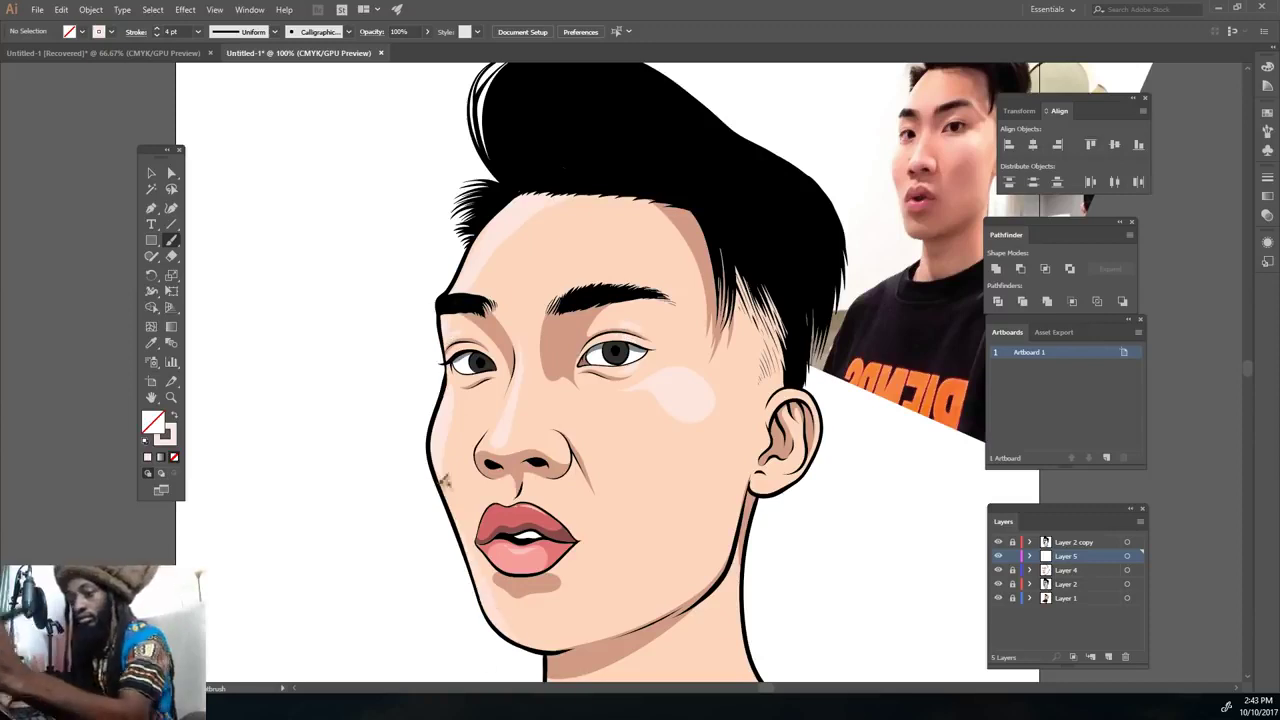
scroll(447, 483, "down", 3)
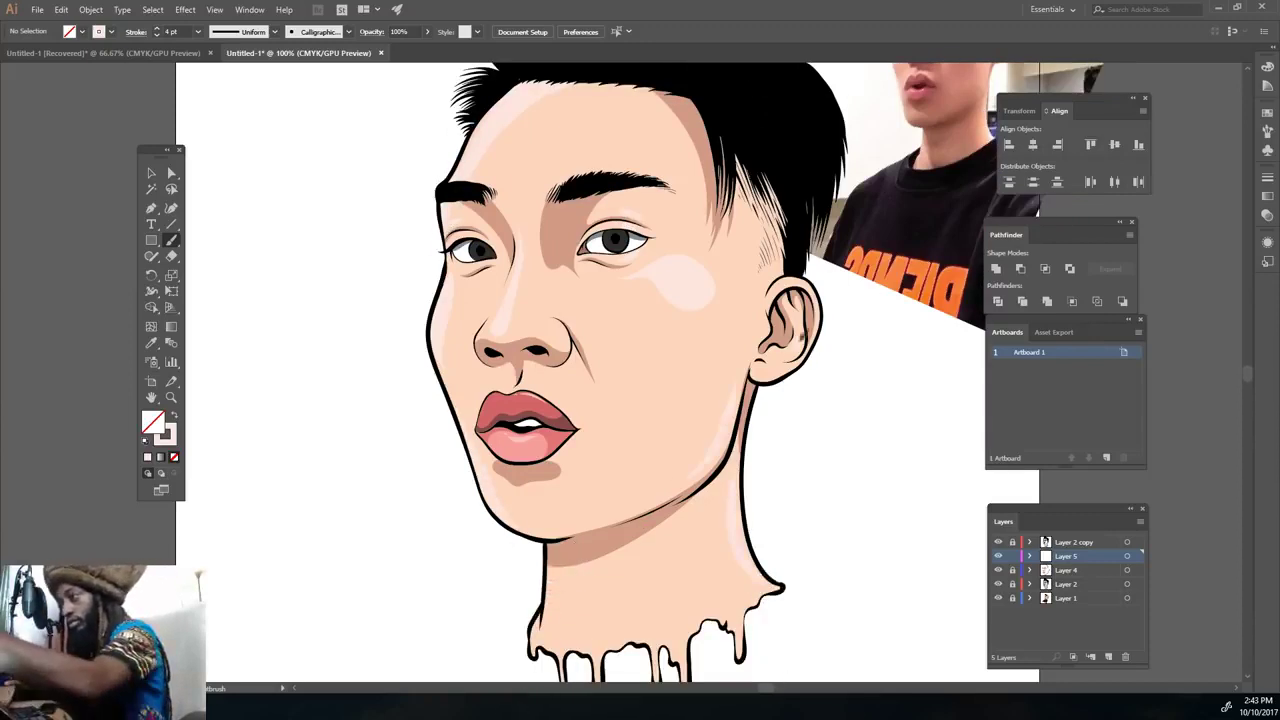
key("ctrl+minus")
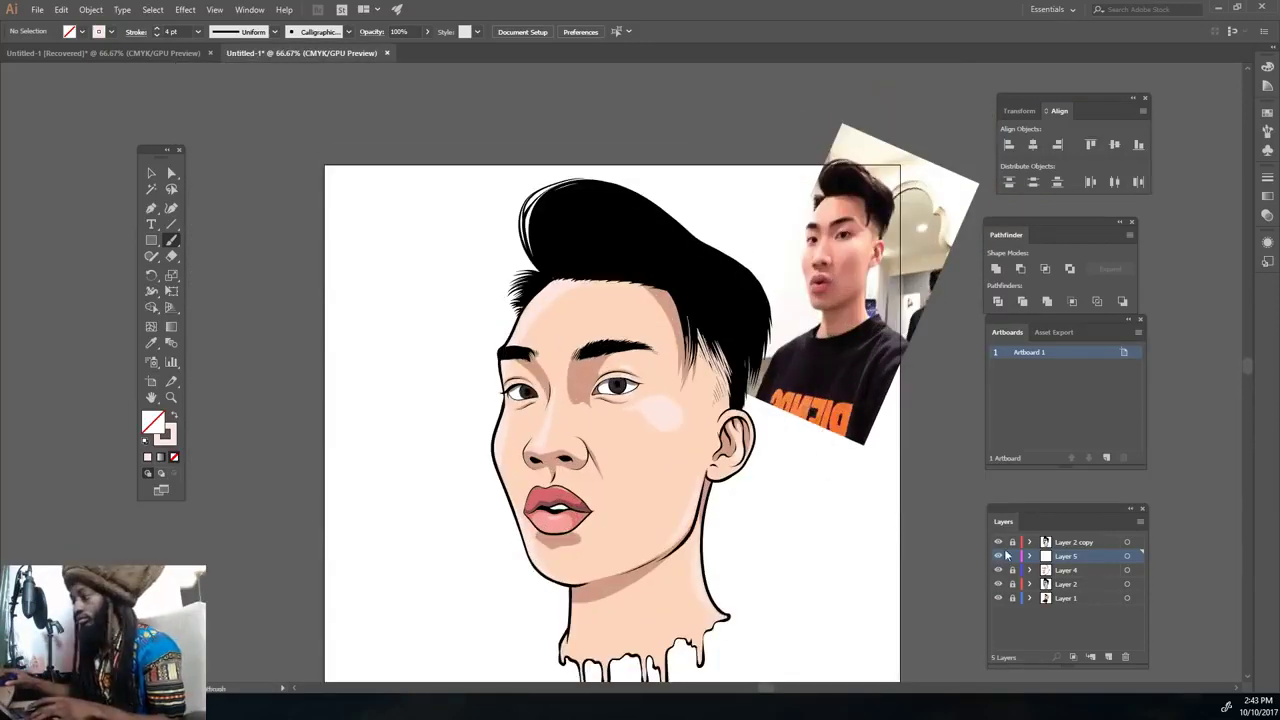
left_click(1107, 657)
Move Layer 6 to the top and paint a white catchlight in the right eye.
left_click_drag(1072, 561, 1075, 542)
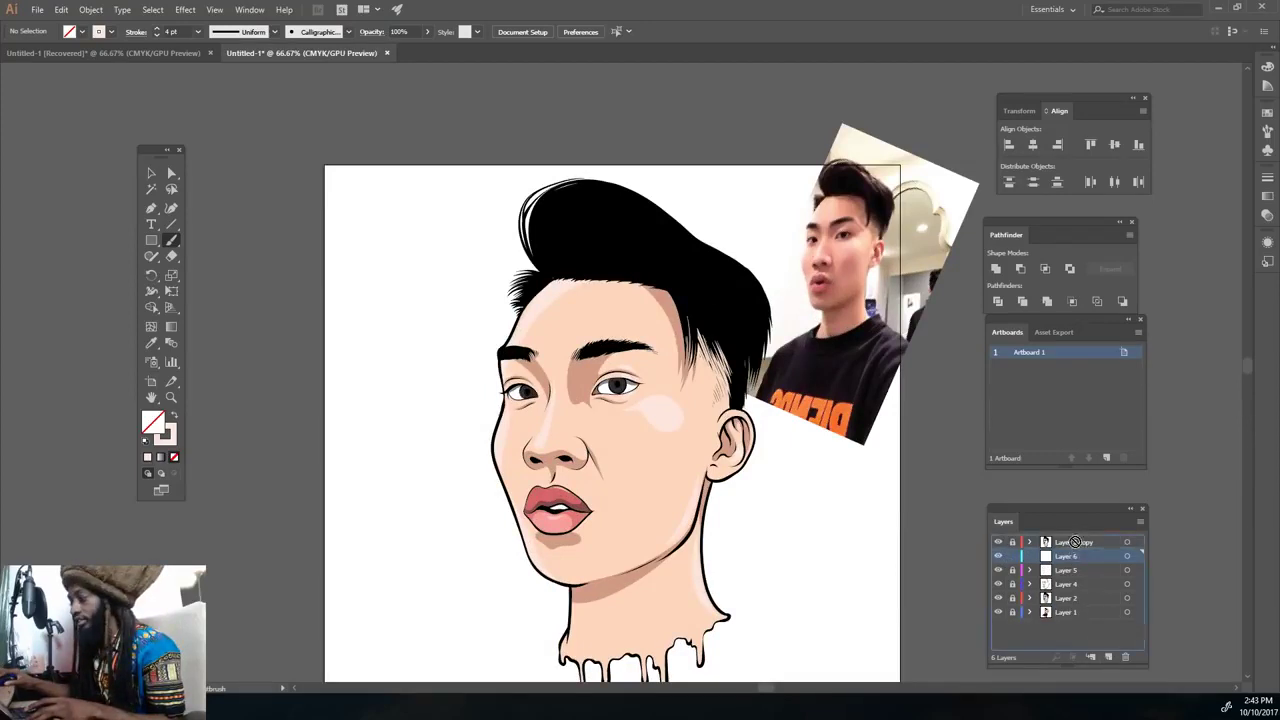
left_click_drag(1080, 537, 1080, 540)
key("ctrl+equal")
key("ctrl+equal")
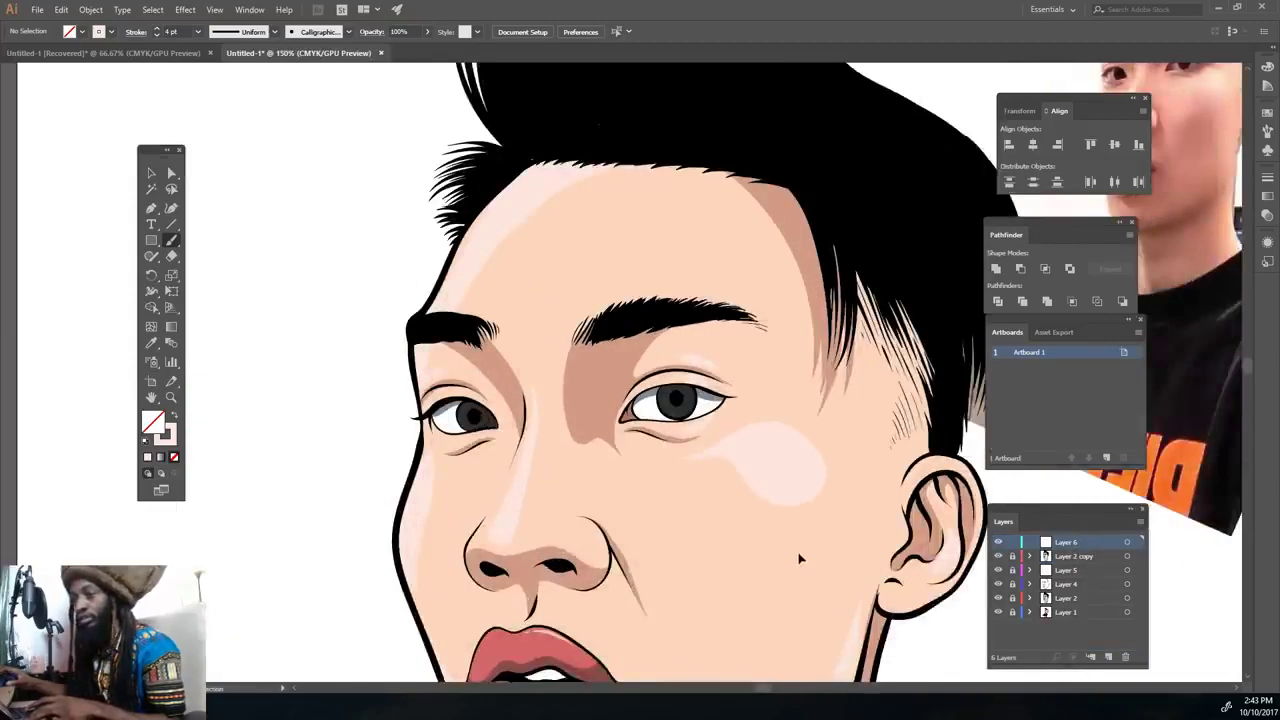
key("ctrl+equal")
left_click(146, 440)
left_click_drag(694, 392, 708, 406)
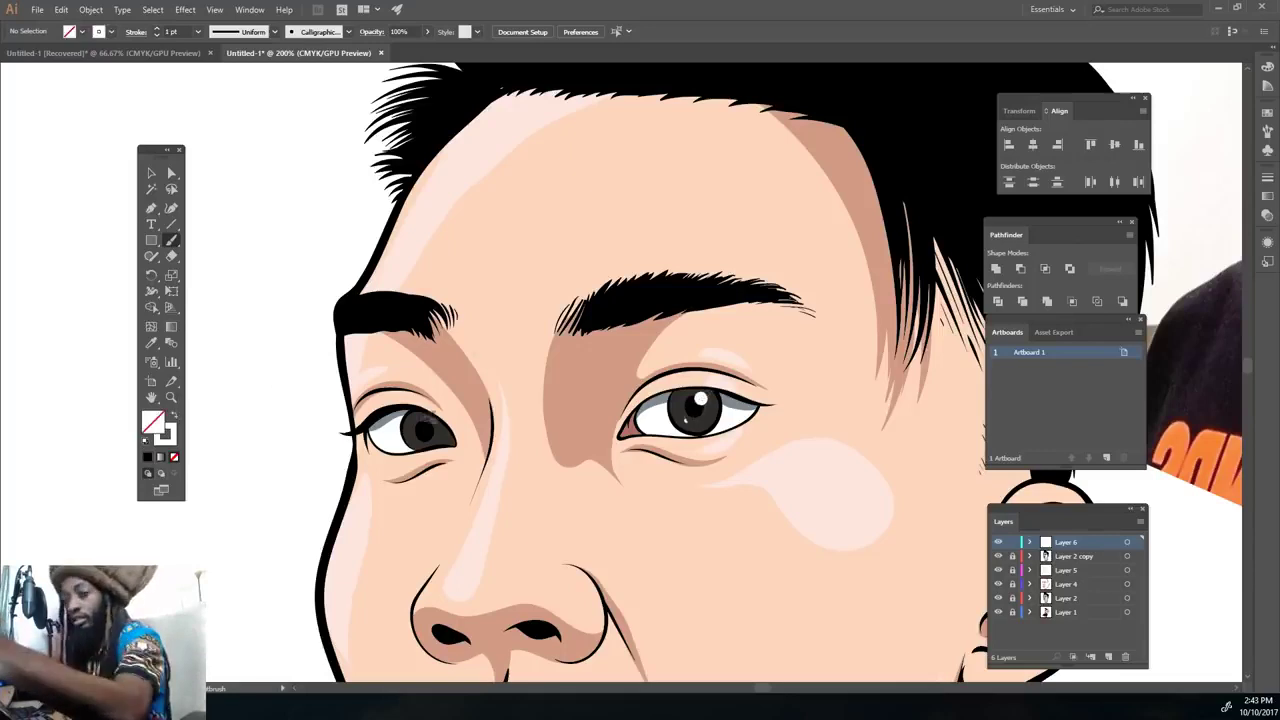
key("ctrl+1")
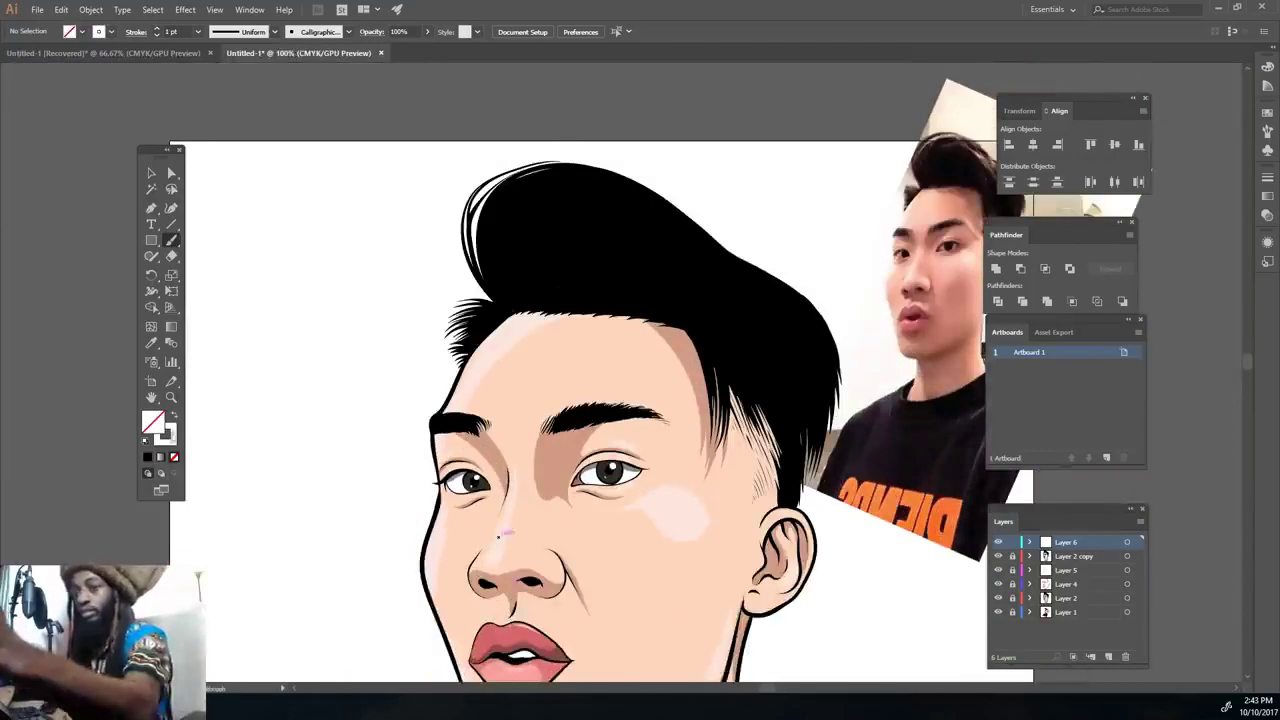
Set the stroke colour to dark brown.
double_click(165, 433)
key("Return")
key("ctrl+equal")
key("ctrl+equal")
double_click(165, 433)
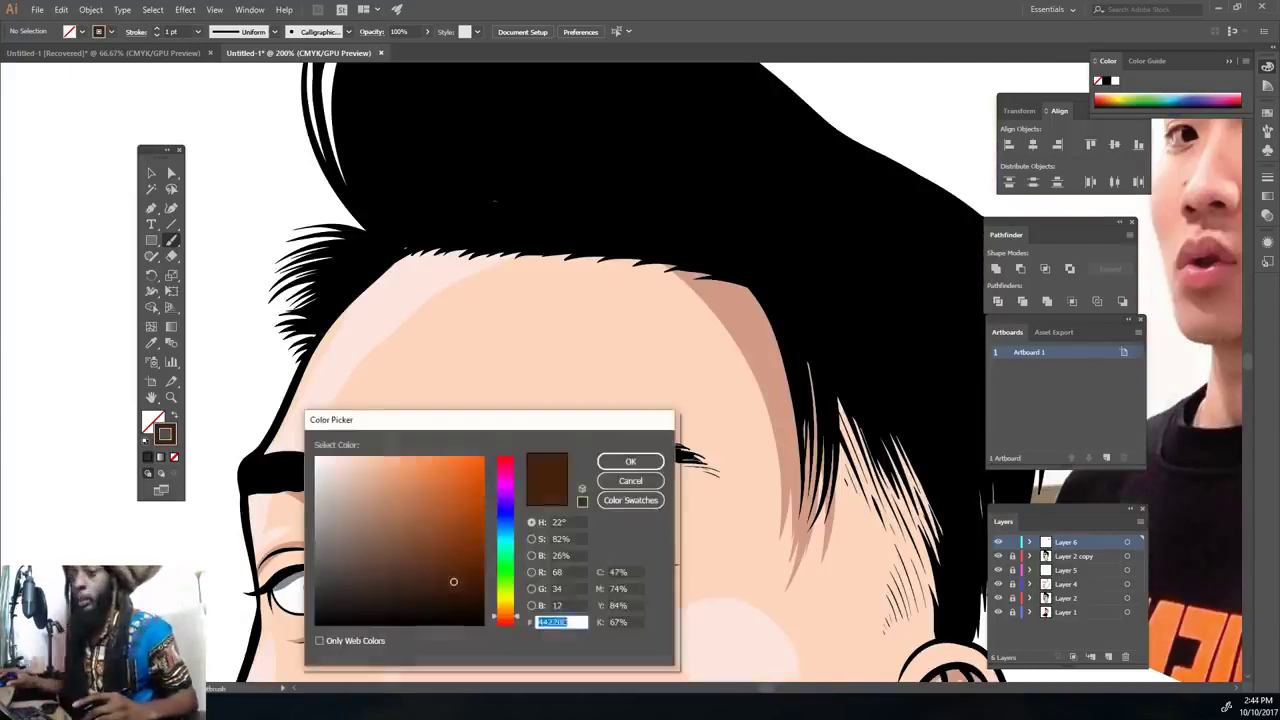
left_click(613, 460)
Brush several thin dark brown highlight strands across the hair, then hide the reference photo.
scroll(613, 460, "up", 3)
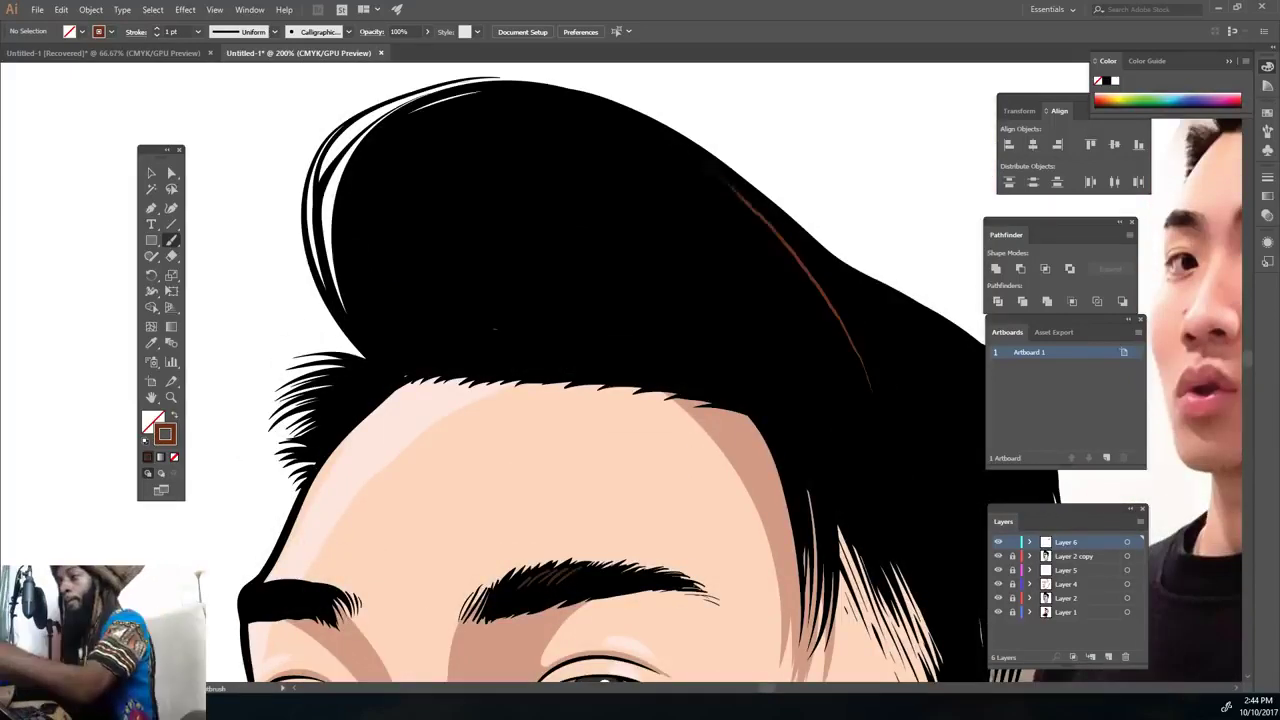
left_click_drag(646, 134, 832, 354)
left_click_drag(672, 160, 772, 272)
left_click_drag(594, 116, 870, 390)
mouse_move(620, 146)
left_mouse_down()
mouse_move(726, 250)
mouse_move(676, 208)
left_mouse_up()
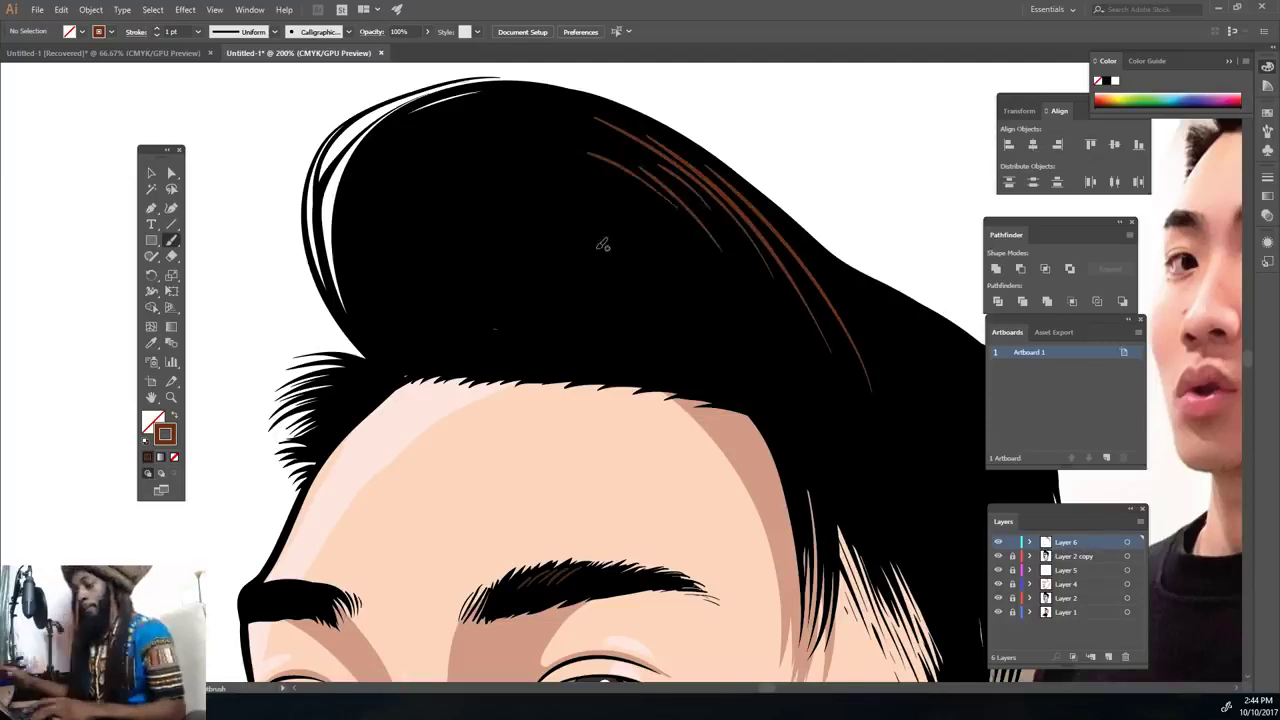
key("h")
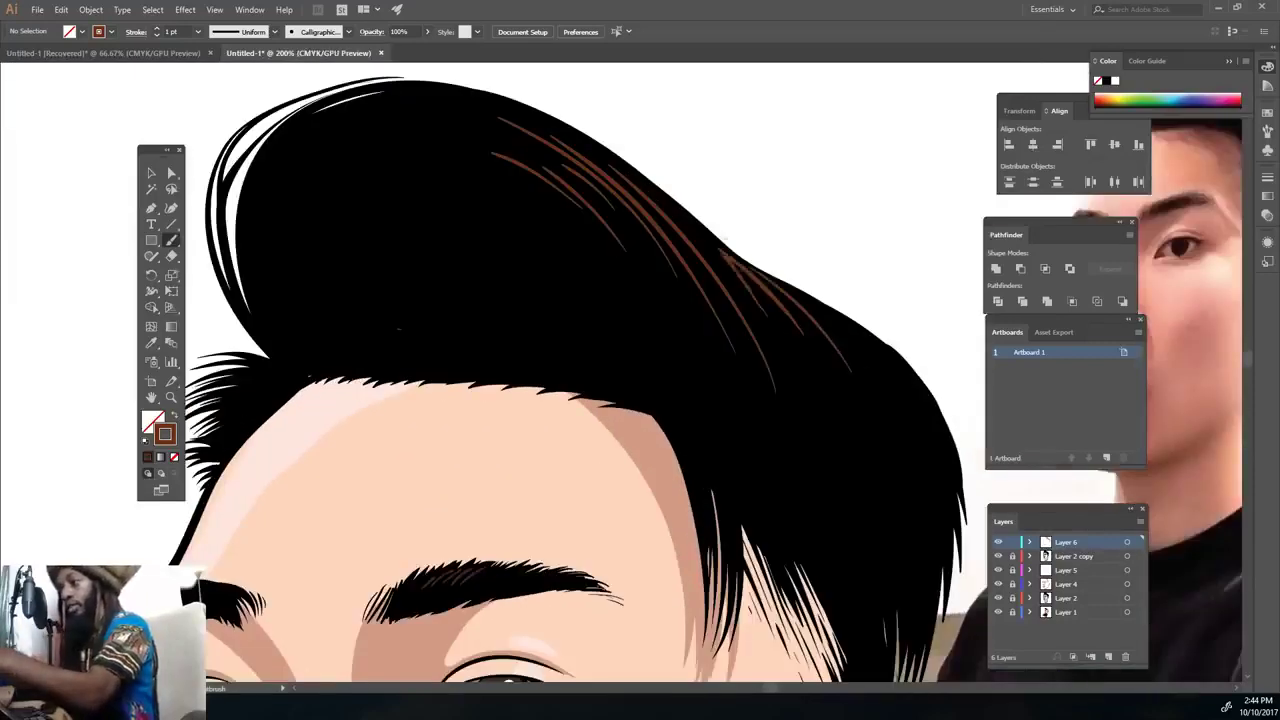
key("ctrl+minus")
key("ctrl+minus")
key("ctrl+minus")
key("ctrl+minus")
left_click(997, 612)
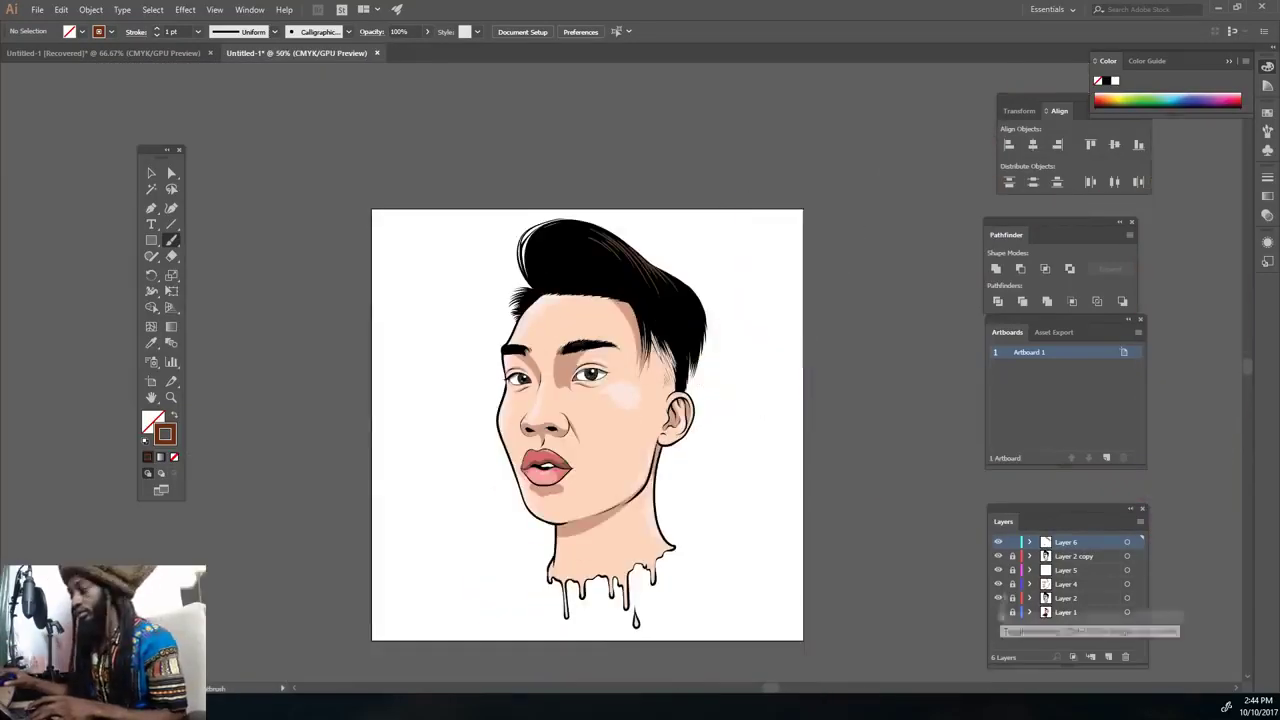
Add Layer 7 above Layer 1 and draw an orange rectangle covering the artboard.
left_click(1108, 657)
left_click_drag(1068, 619, 1068, 620)
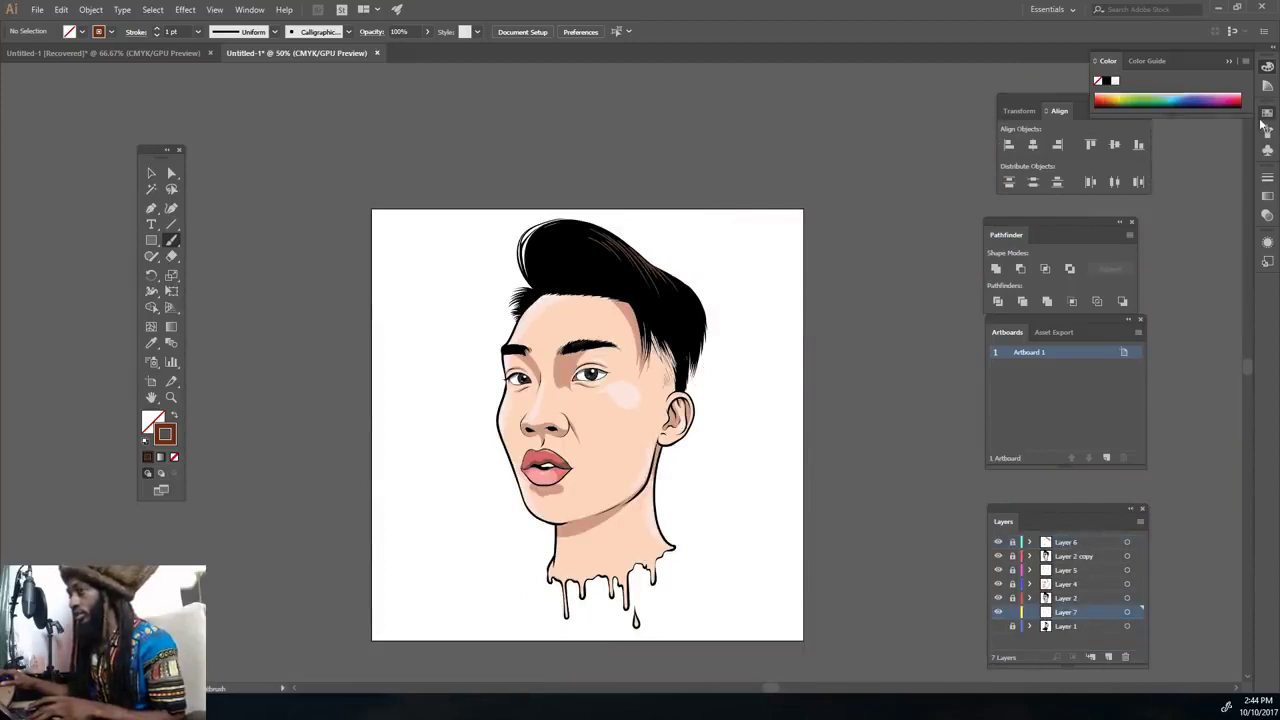
left_click(1268, 112)
left_click(1232, 148)
key("m")
left_click_drag(357, 192, 814, 630)
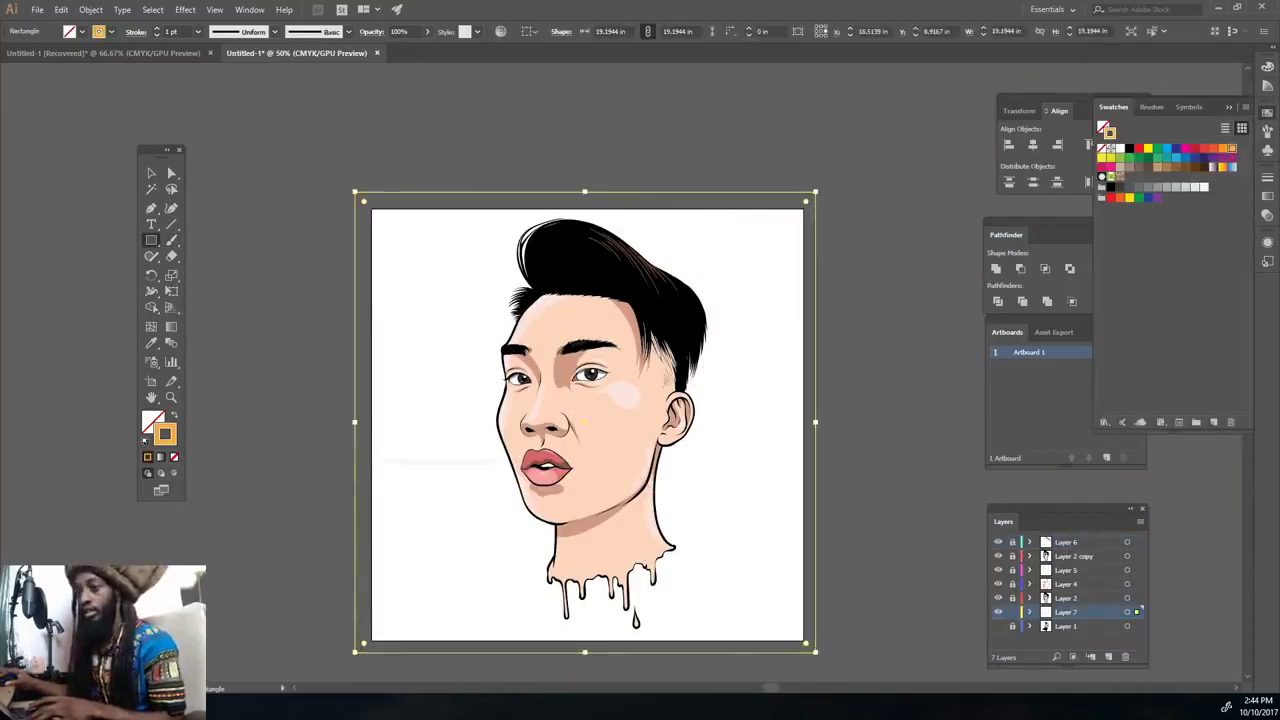